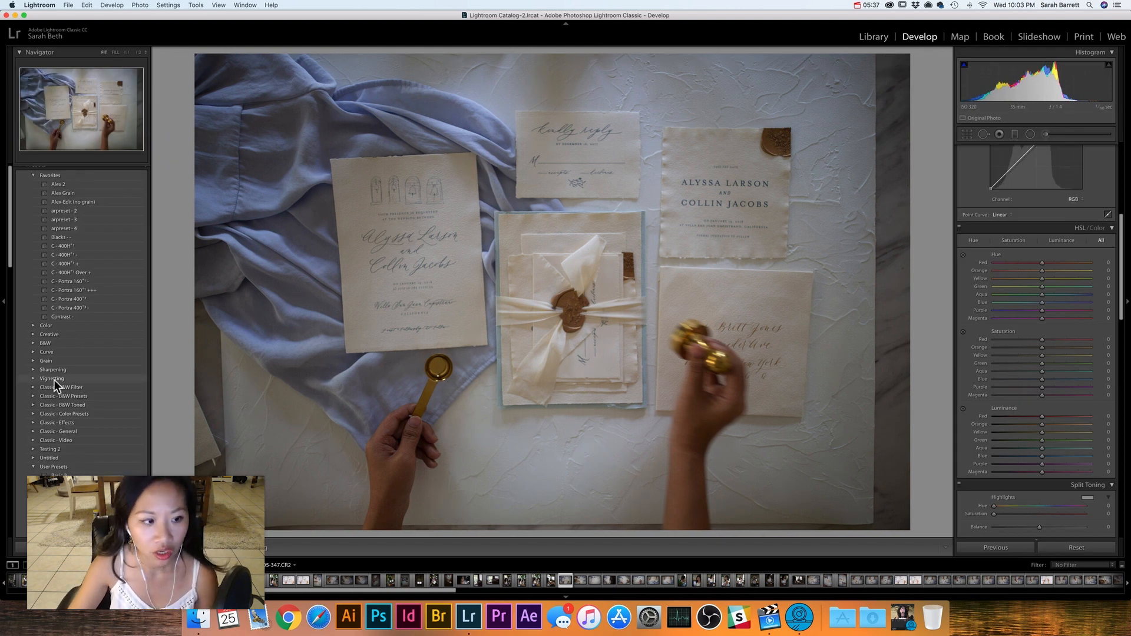
- Apply the C - 400H - favorite preset to the flat-lay photo and set its exposure to +0.60
click(76, 255)
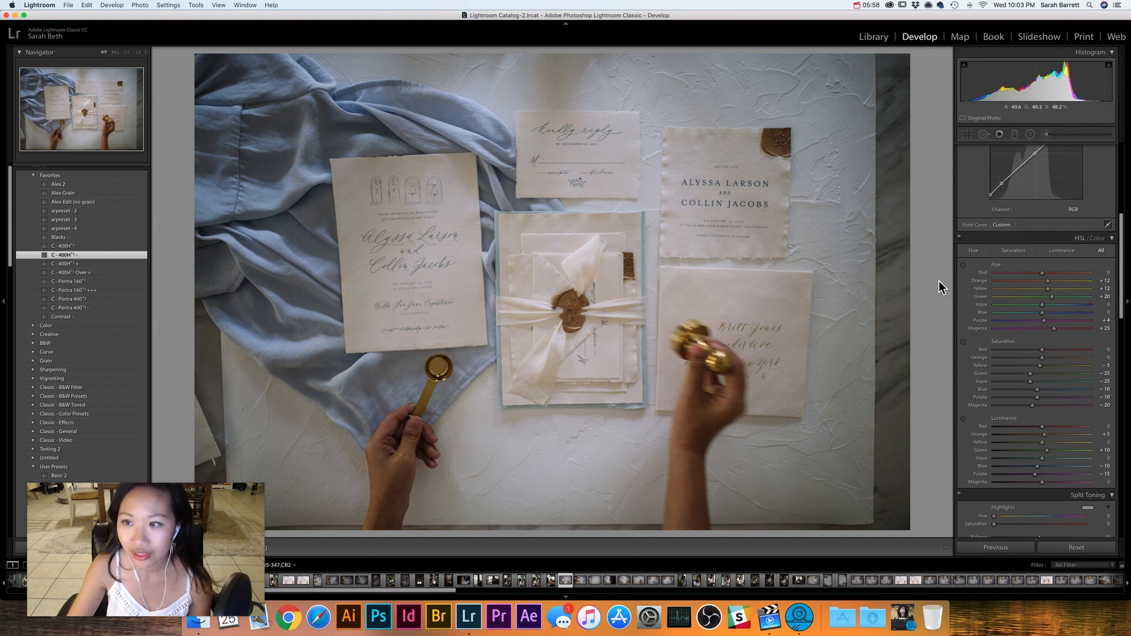
scroll(1020, 286, up, 5)
scroll(1020, 286, down, 1)
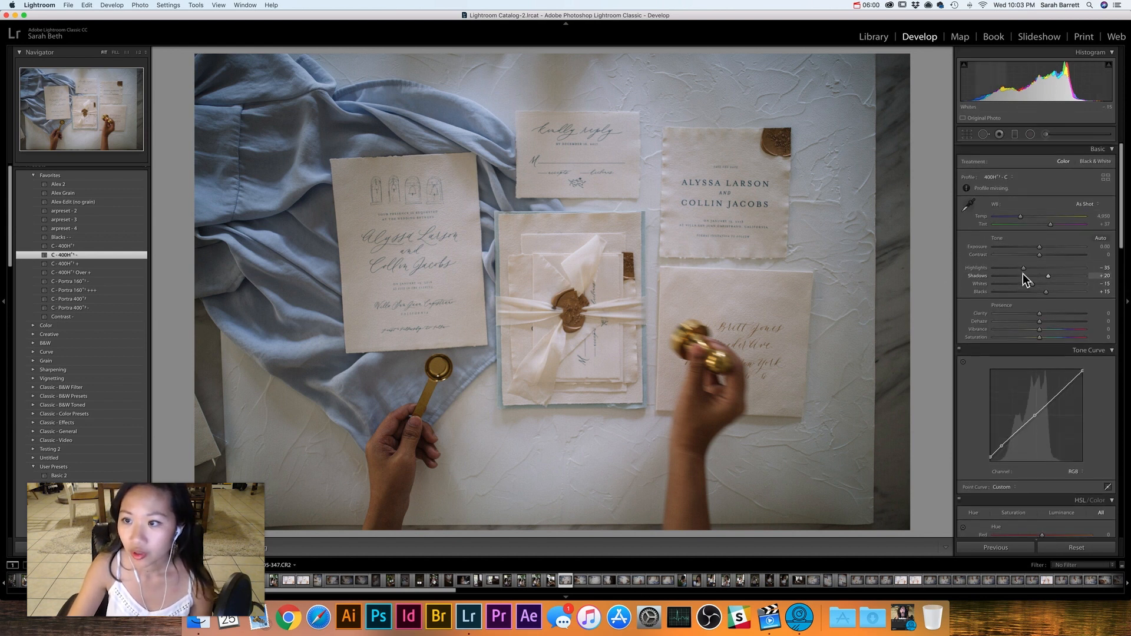
drag(1040, 246, 1044, 247)
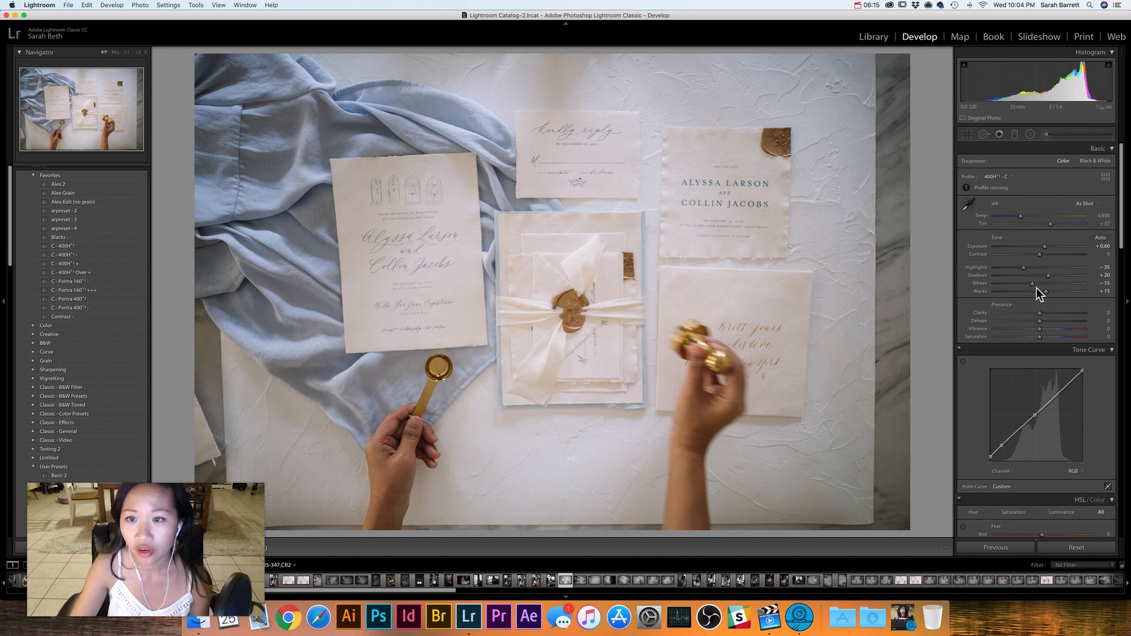
- Adjust the tone to highlights -88, shadows +35, whites -31 and blacks +8, and raise the clarity slightly
drag(1023, 268, 1002, 268)
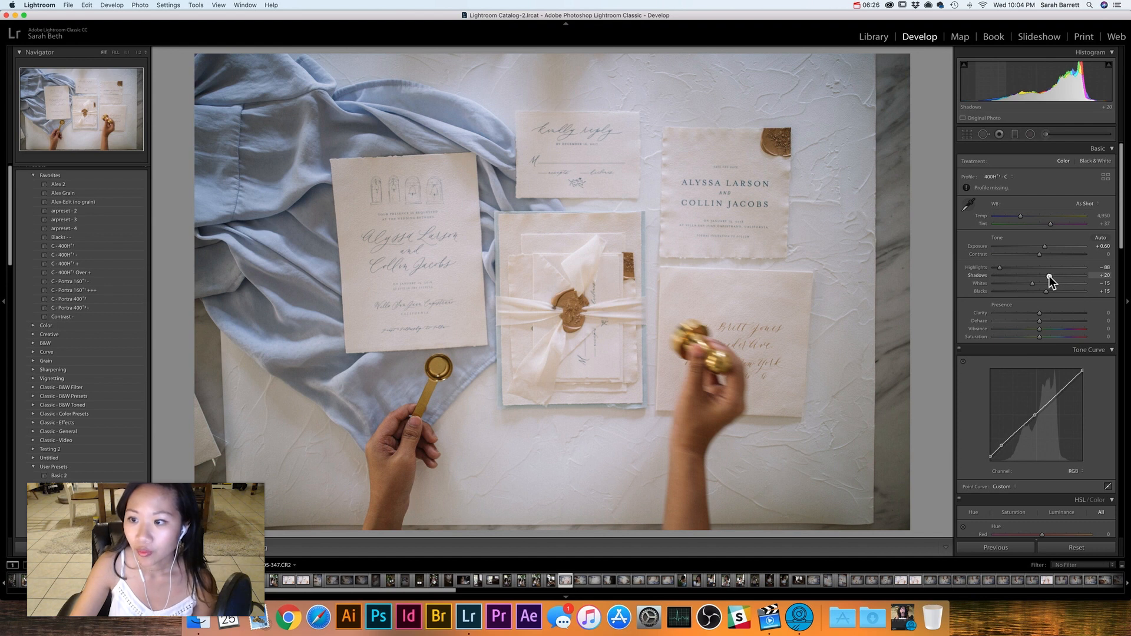
drag(1055, 276, 1055, 275)
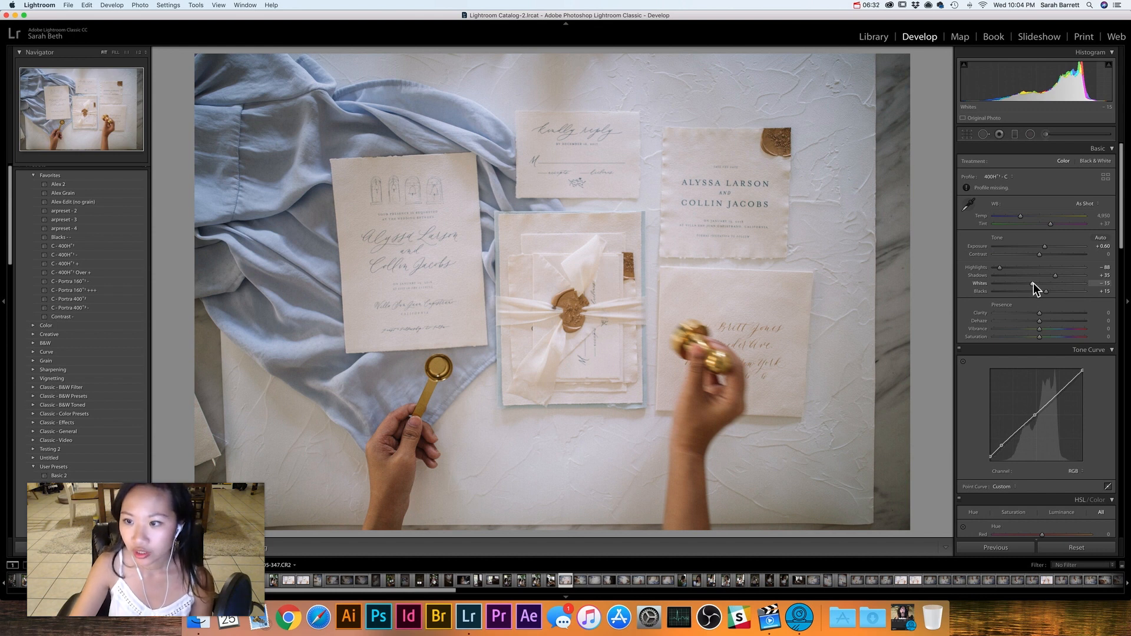
drag(1035, 283, 1026, 288)
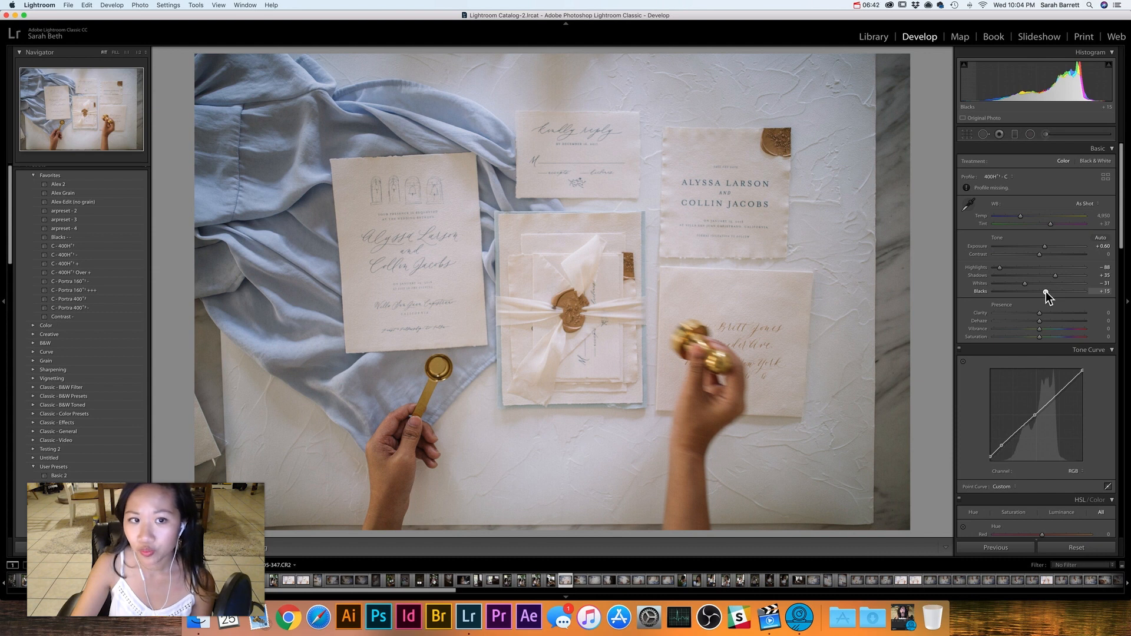
drag(1043, 292, 1042, 292)
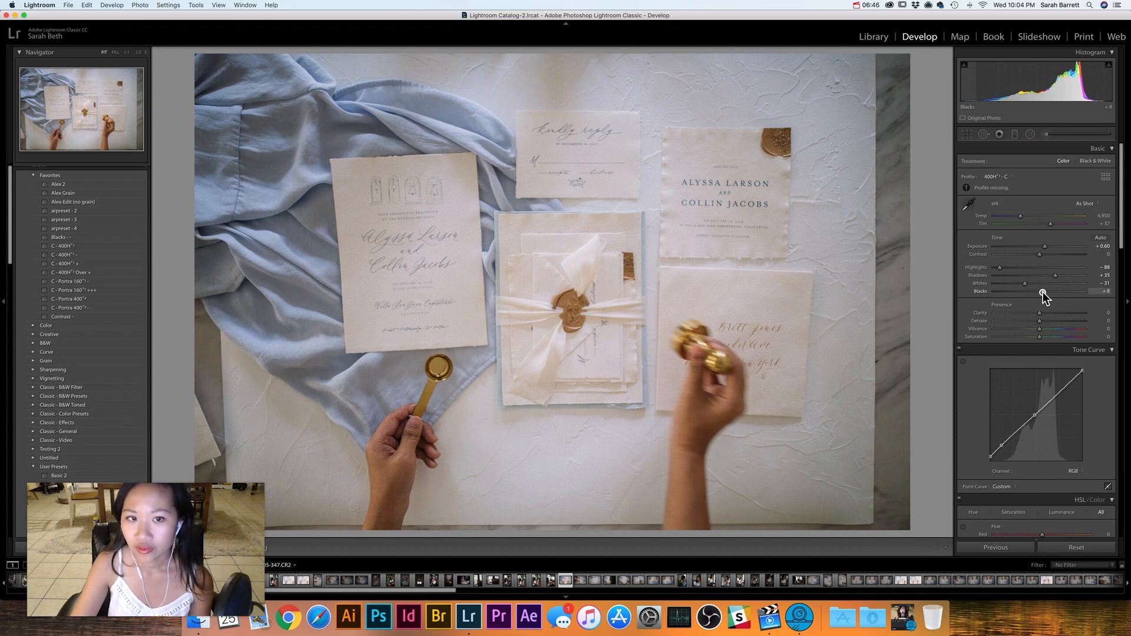
drag(1039, 314, 1049, 313)
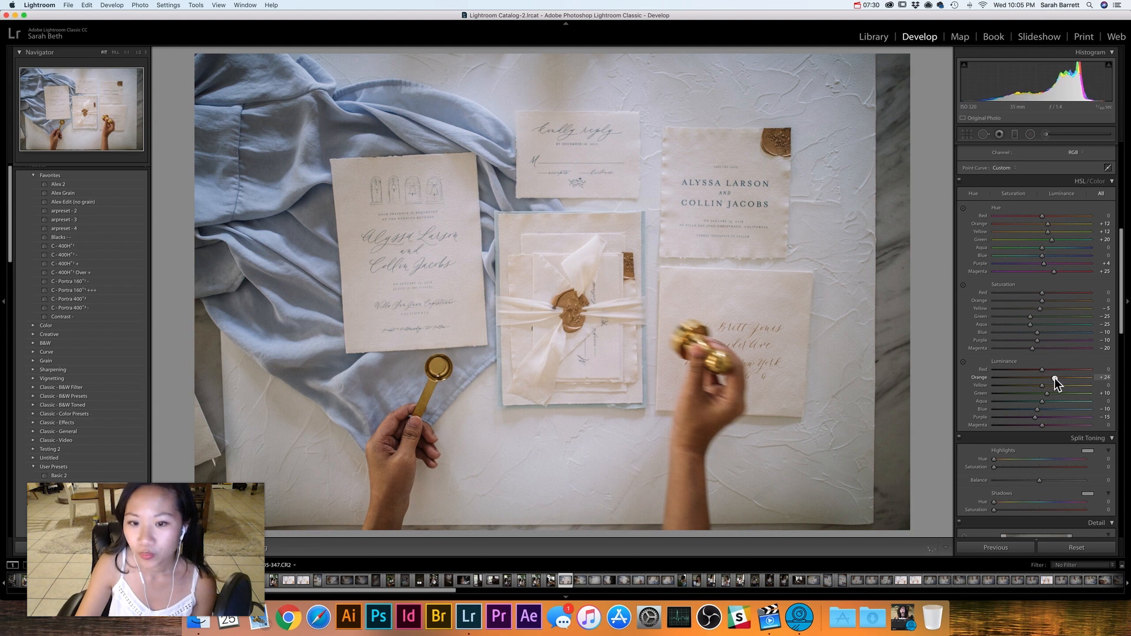
- Test darker and brighter orange luminance on the skin tones, ending at +43, and set the yellow luminance to +23
drag(1056, 378, 1013, 387)
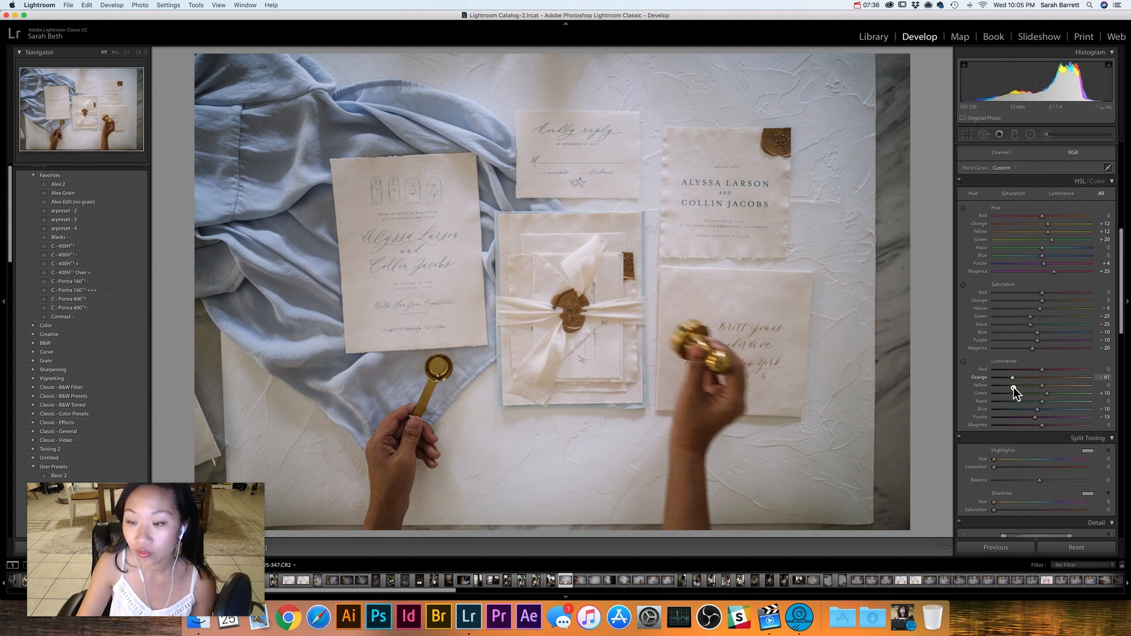
drag(1030, 387, 1058, 387)
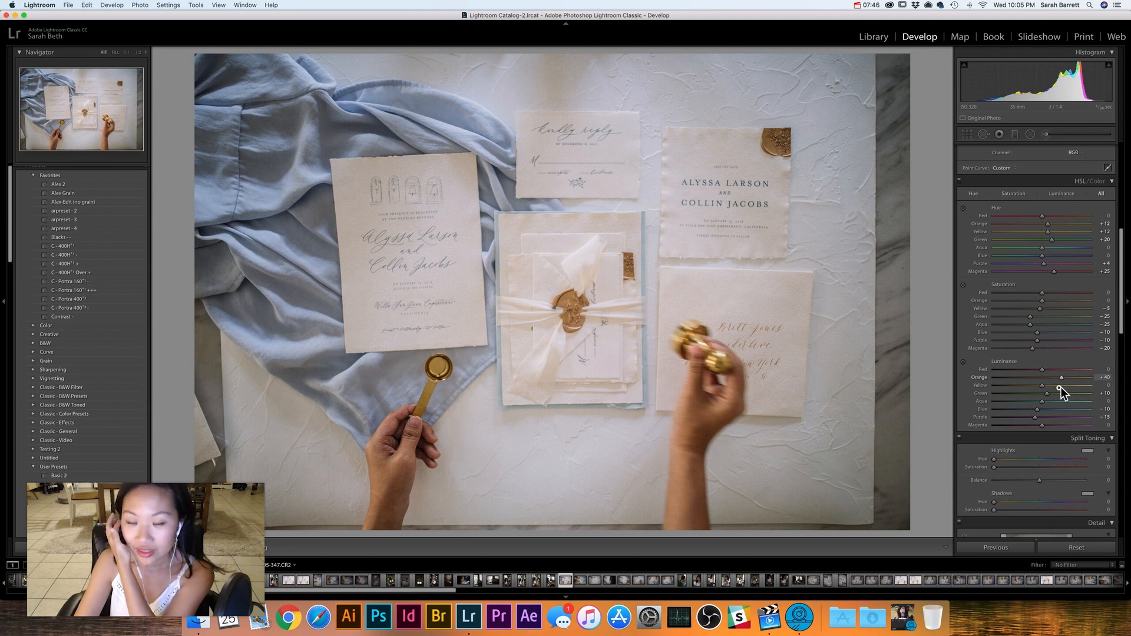
drag(1060, 387, 1030, 388)
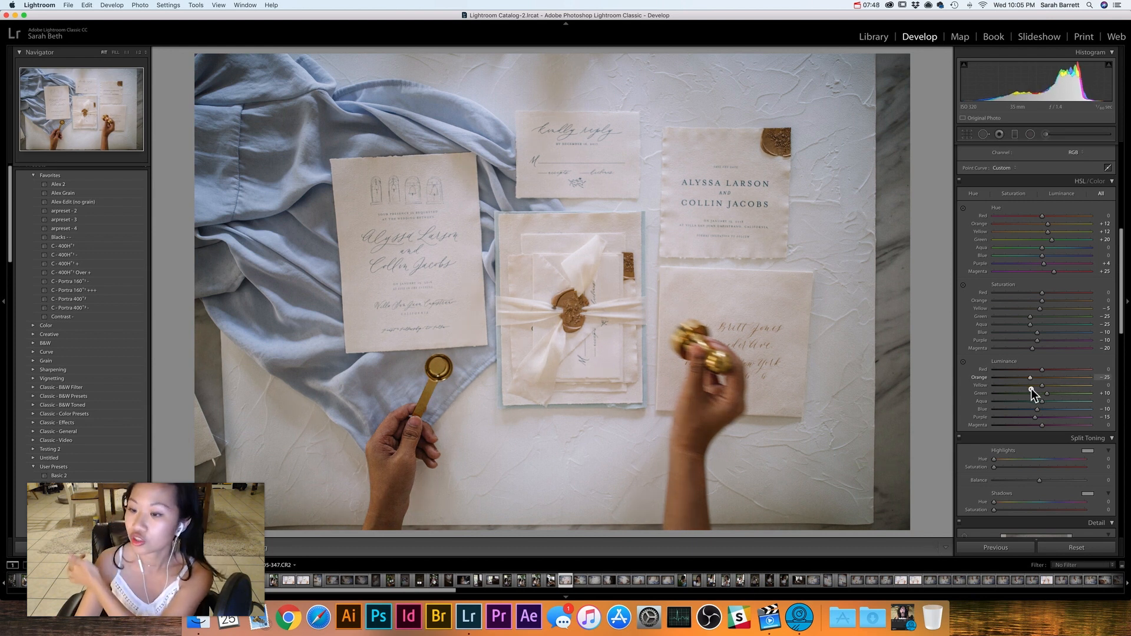
drag(1031, 389, 1058, 388)
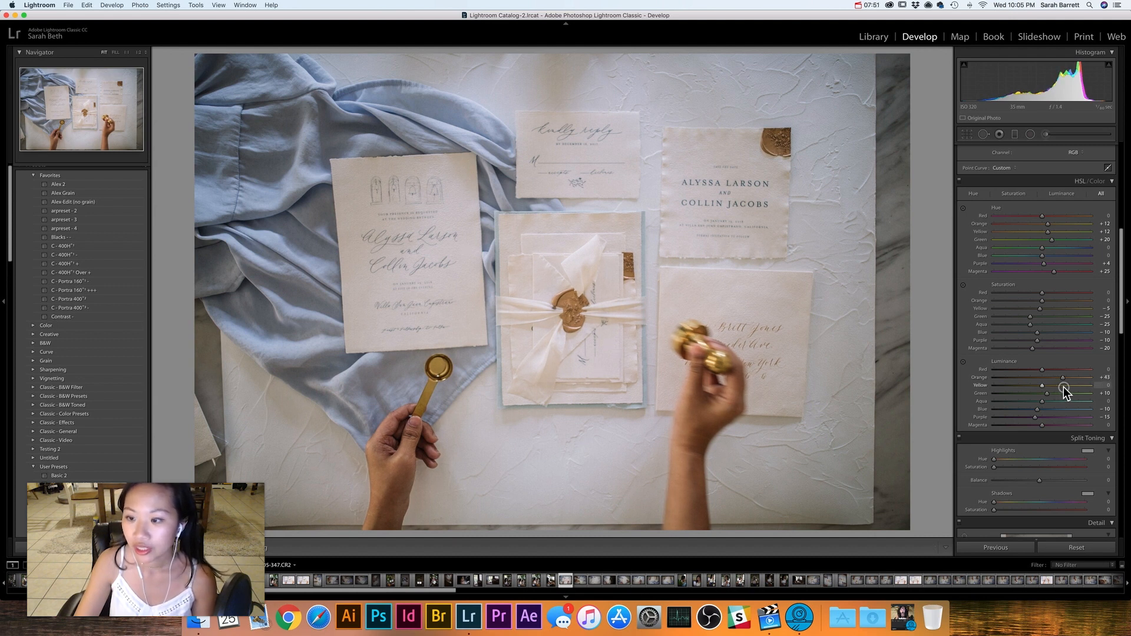
drag(1042, 386, 1054, 387)
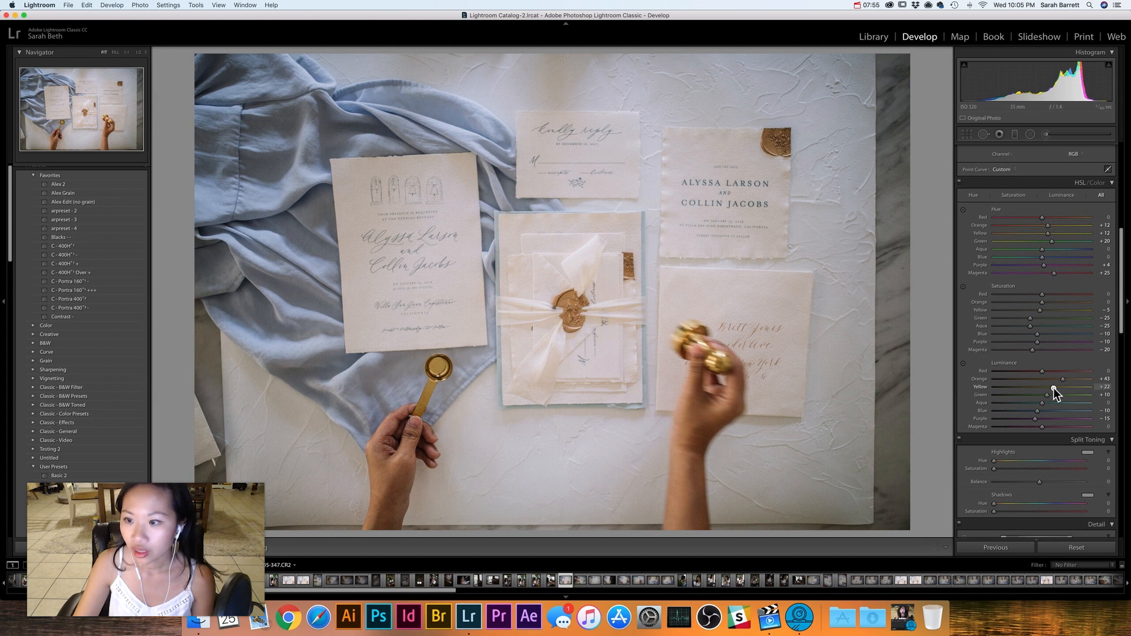
scroll(1055, 388, down, 1)
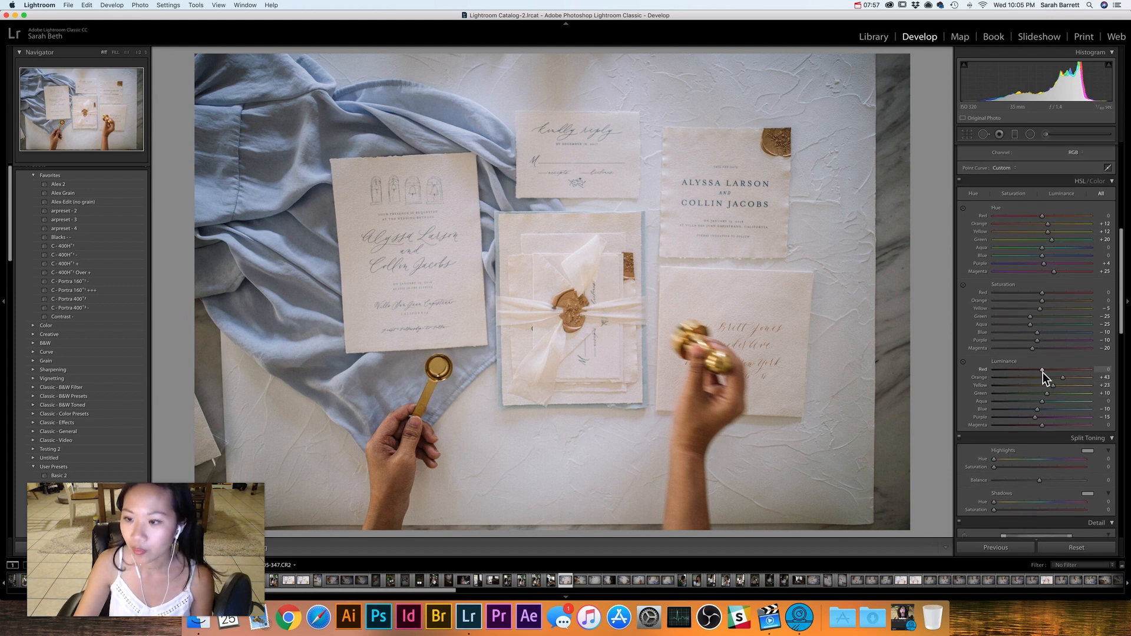
- Brighten the skin tones further by setting the red luminance to +57 and the orange luminance to +59
mouse_move(1047, 369)
mouse_down()
mouse_move(1059, 373)
mouse_move(1016, 377)
mouse_move(1058, 378)
mouse_move(1041, 377)
mouse_up()
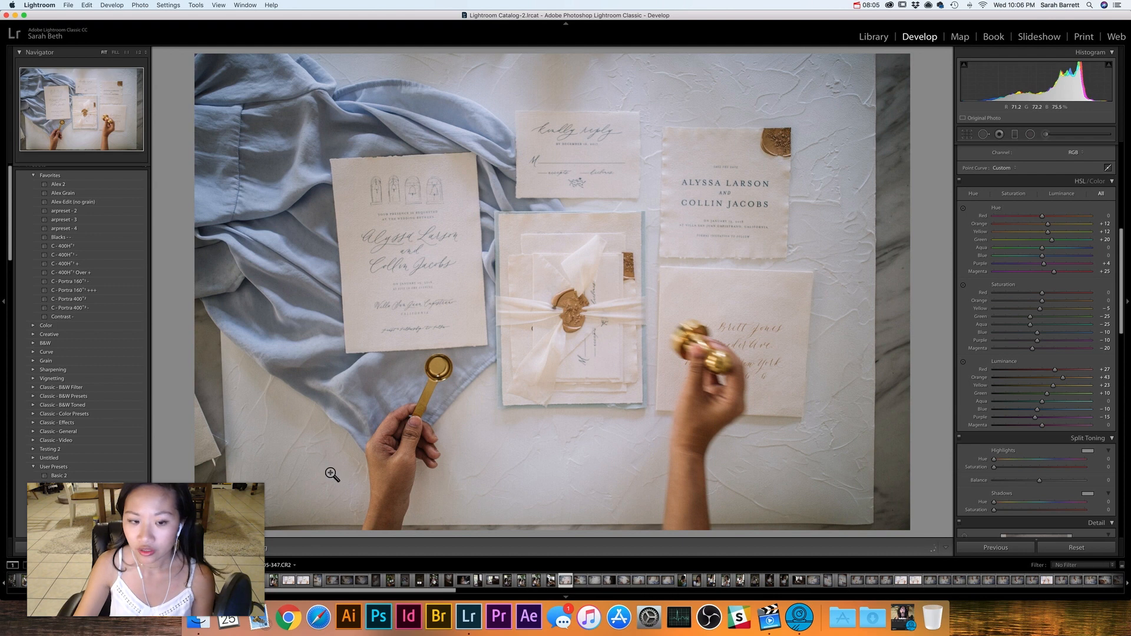
mouse_move(1055, 370)
mouse_down()
mouse_move(1072, 369)
mouse_move(992, 376)
mouse_move(1065, 373)
mouse_up()
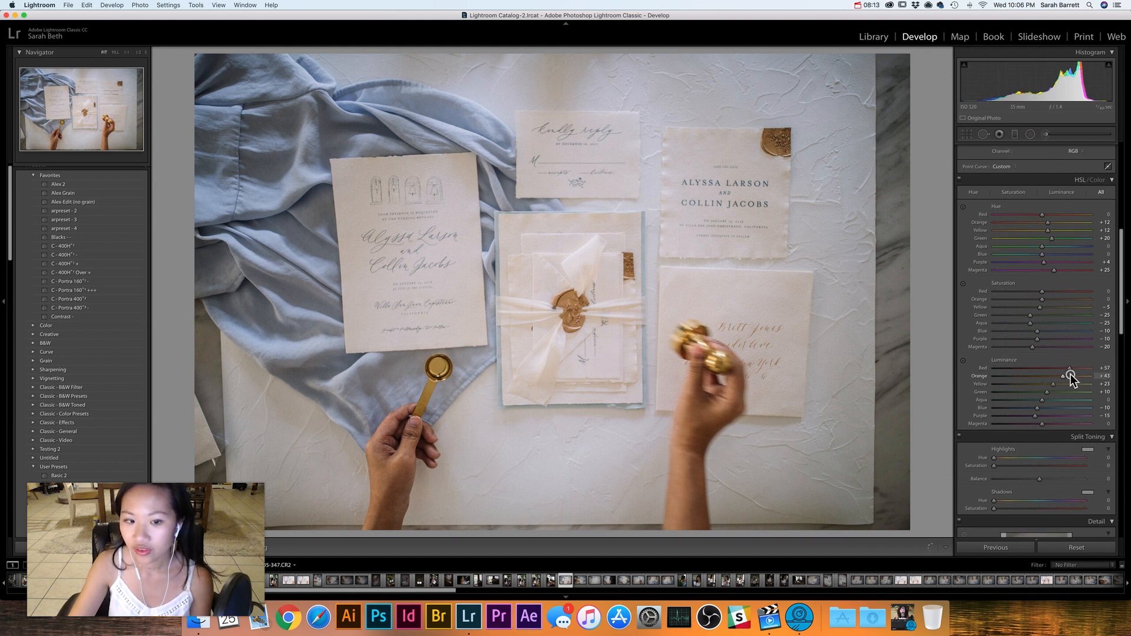
drag(1065, 377, 1072, 377)
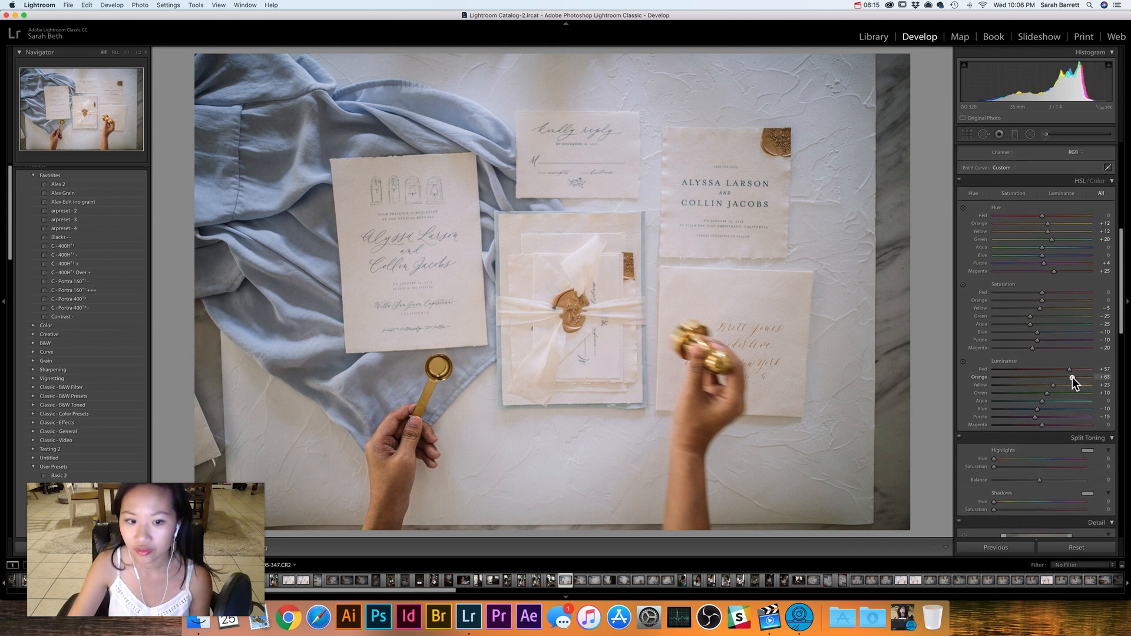
- Sharpen the photo with amount 76, radius 1.4 and masking 70, previewing the mask while setting it
scroll(1070, 377, down, 4)
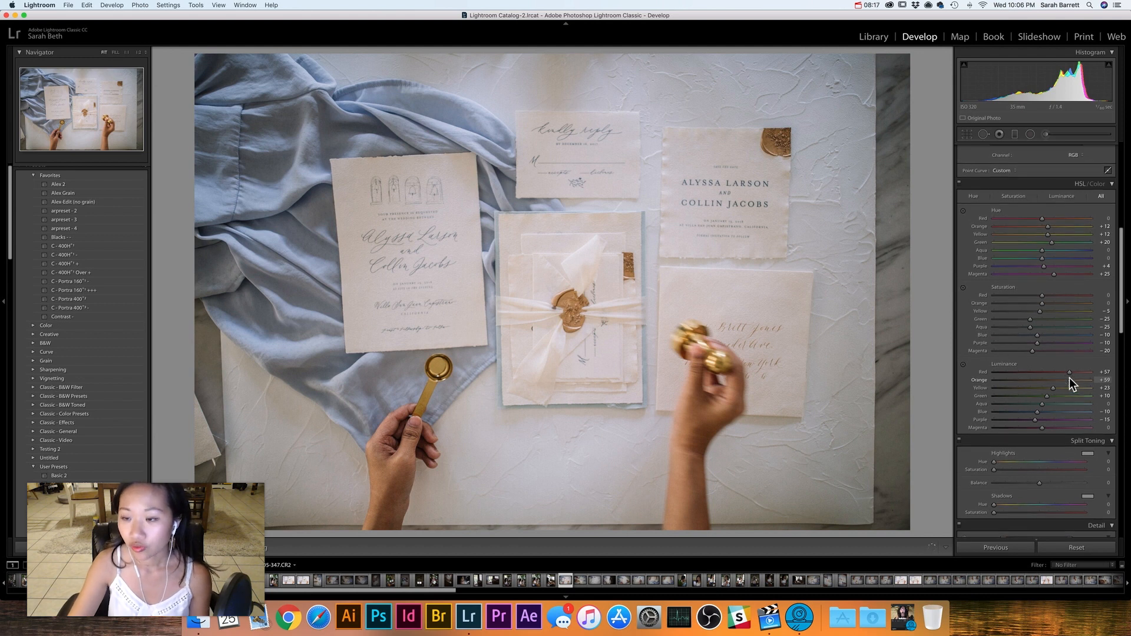
scroll(1066, 378, down, 6)
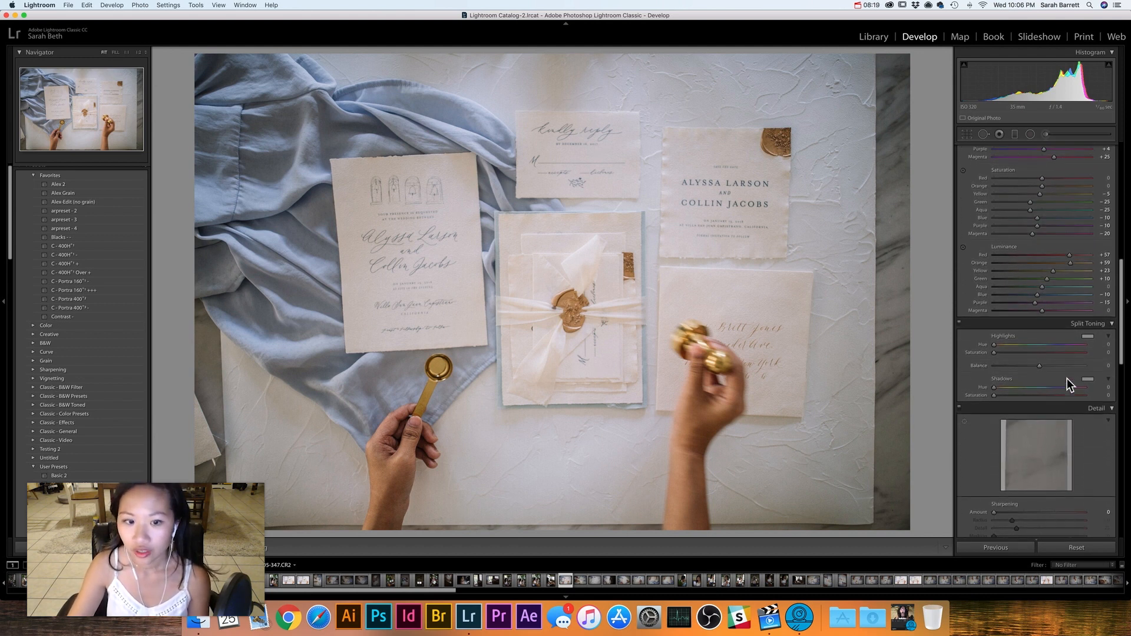
scroll(1066, 379, down, 6)
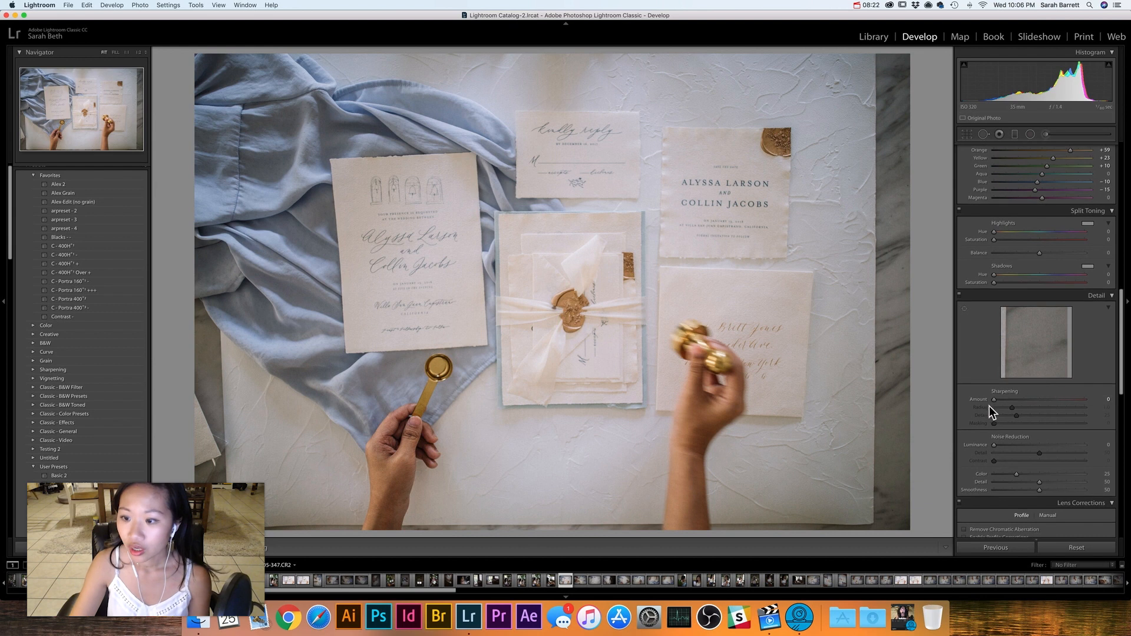
drag(993, 399, 1025, 404)
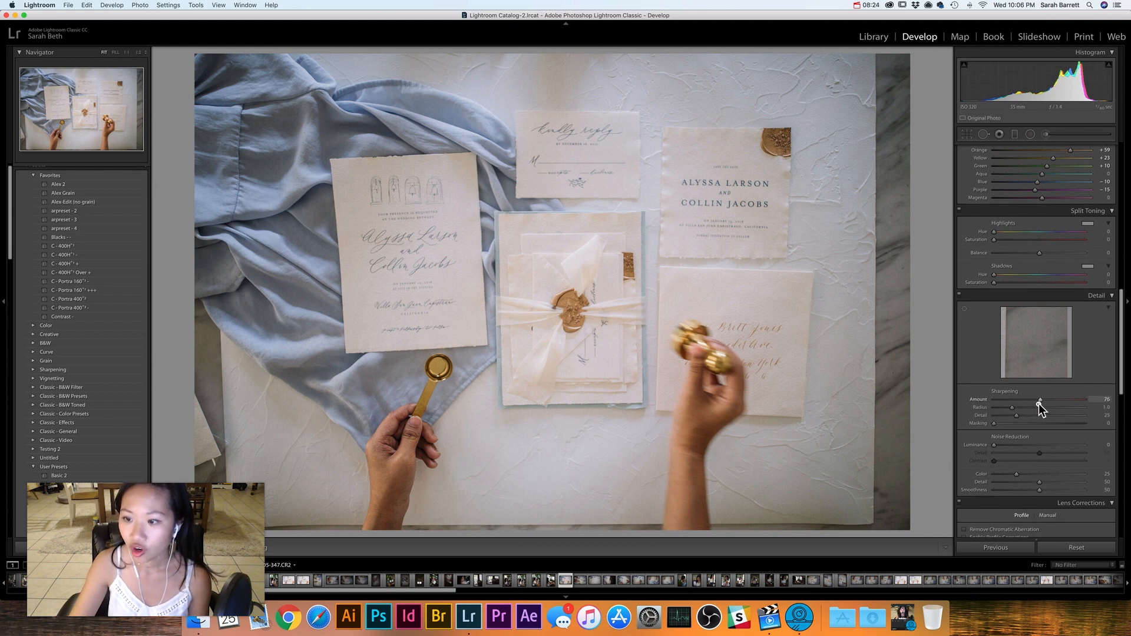
drag(1023, 408, 1030, 408)
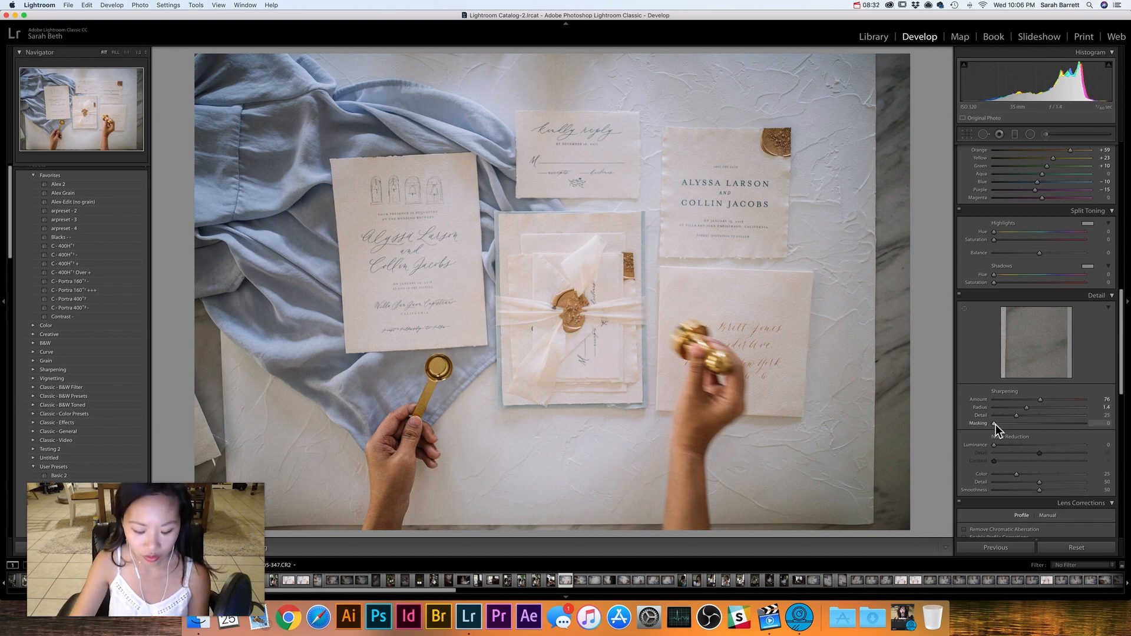
key(alt)
mouse_move(995, 424)
mouse_down()
mouse_move(1050, 427)
mouse_move(983, 425)
mouse_up()
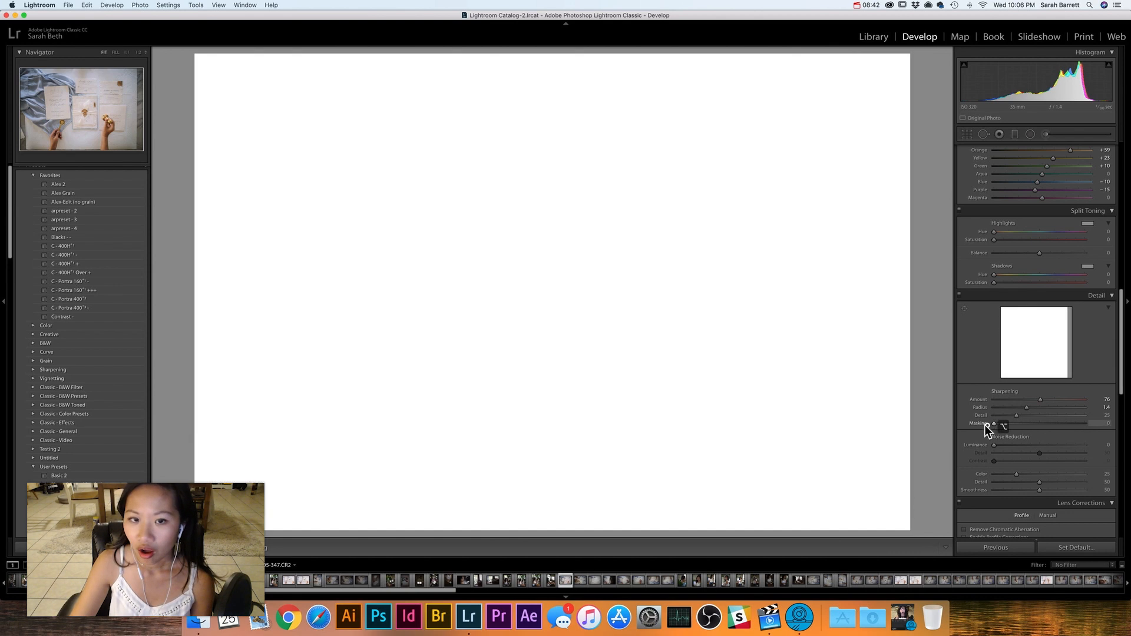
drag(987, 428, 1059, 430)
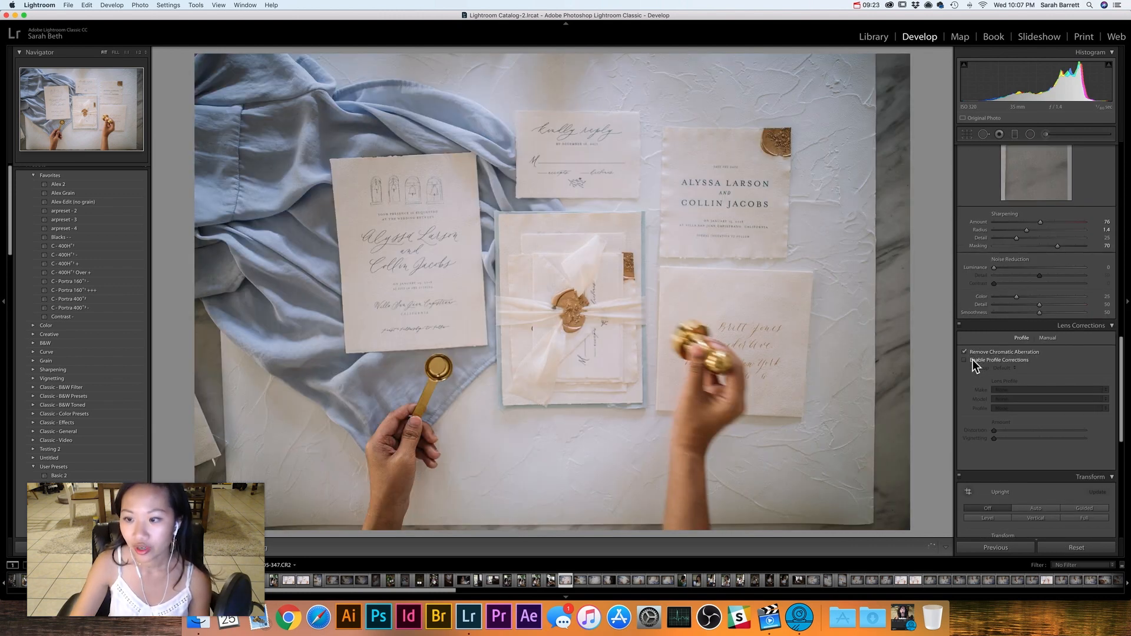
- Enable lens profile corrections, and switch the lens corrections off and back on to compare the photo
click(972, 361)
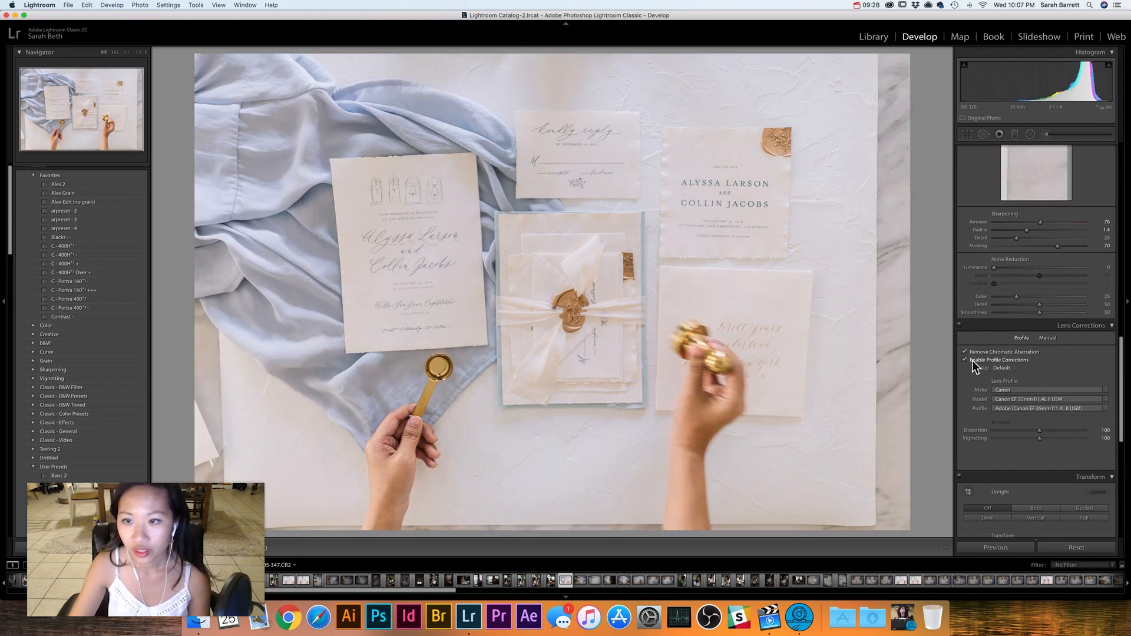
click(959, 324)
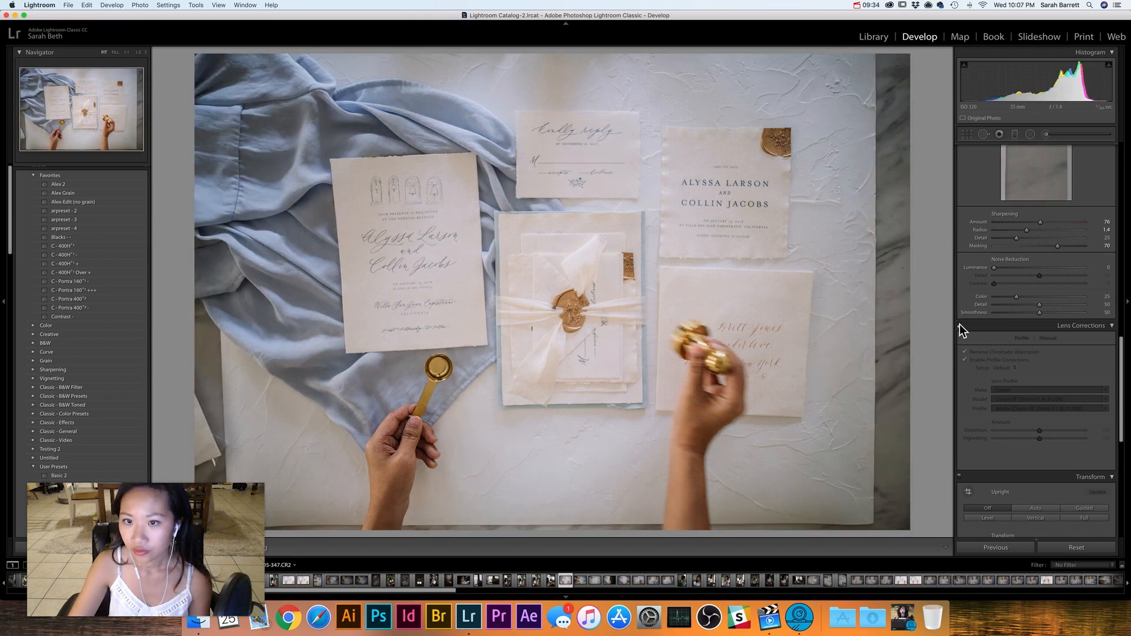
click(959, 324)
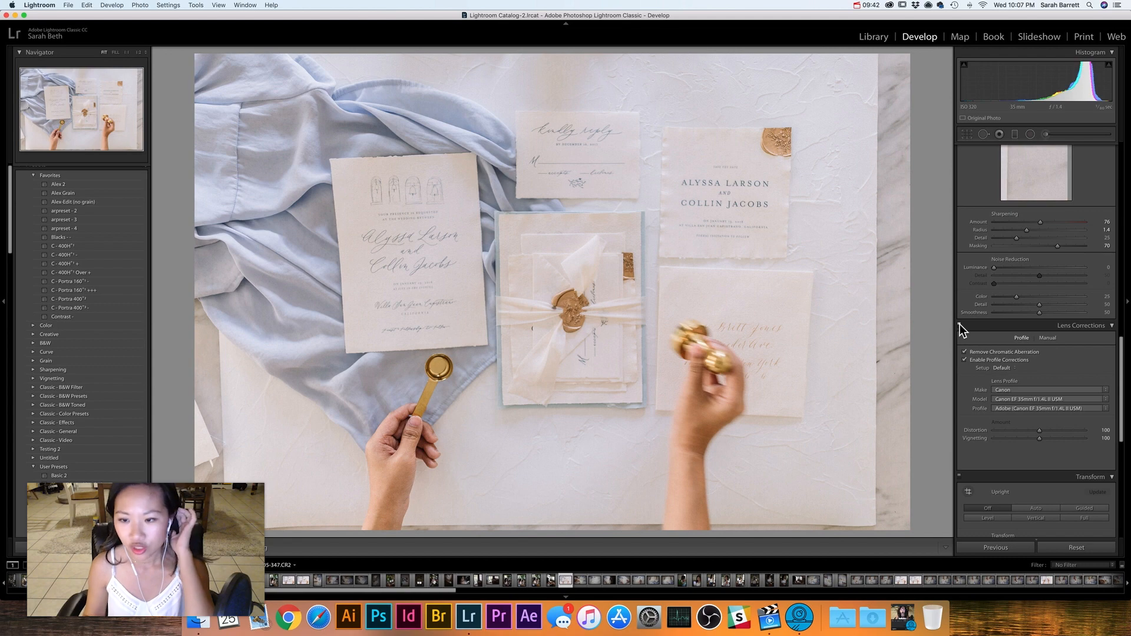
- Try straightening the stationery by testing vertical perspective transform values between about +11 and +18
scroll(1041, 336, down, 5)
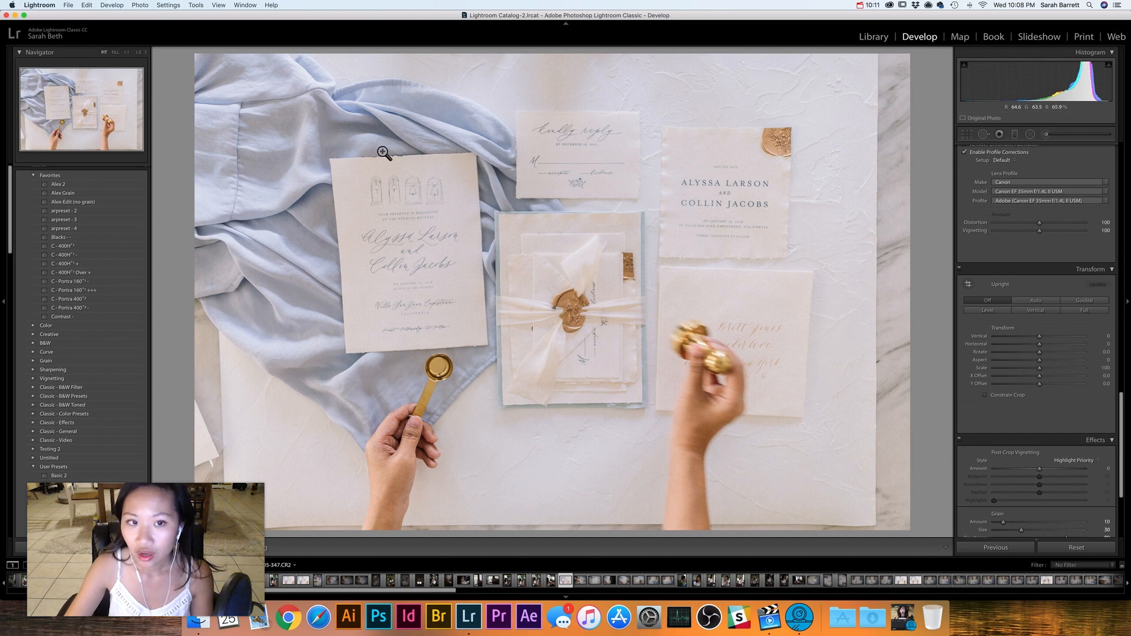
mouse_move(1044, 352)
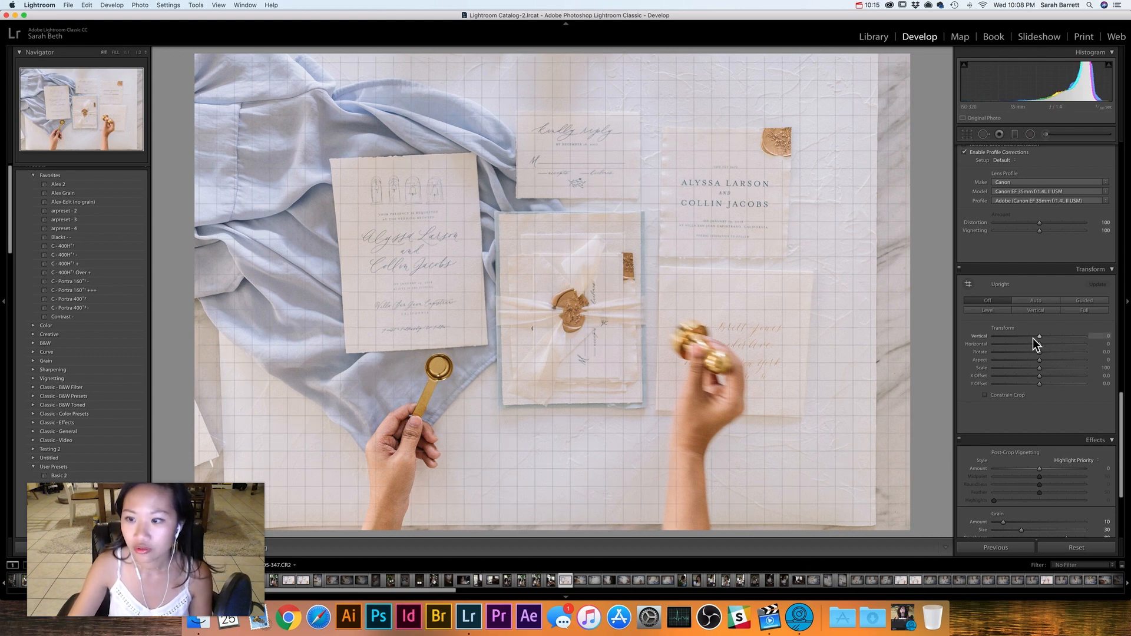
drag(1040, 337, 1048, 336)
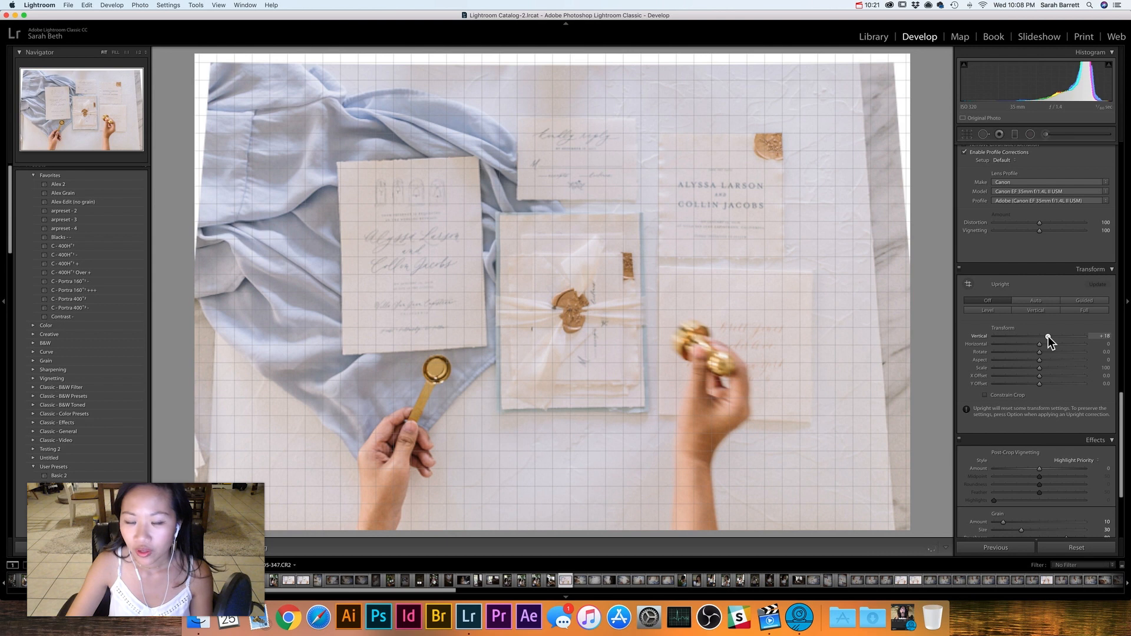
drag(1048, 336, 1045, 337)
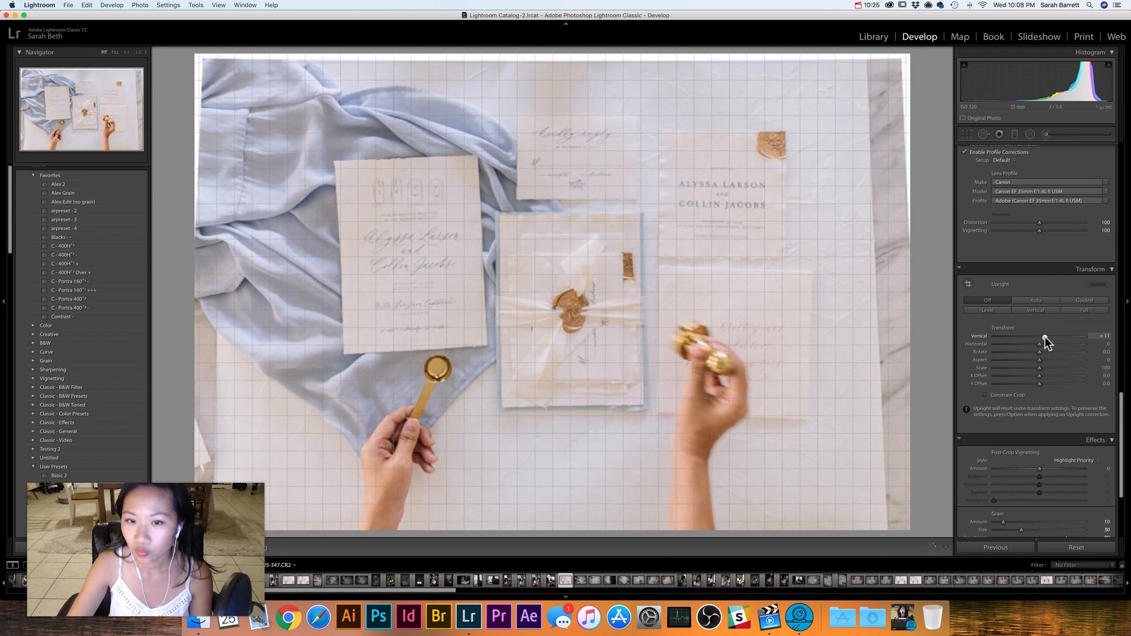
mouse_move(1045, 337)
mouse_down()
mouse_move(1077, 338)
mouse_move(1045, 340)
mouse_up()
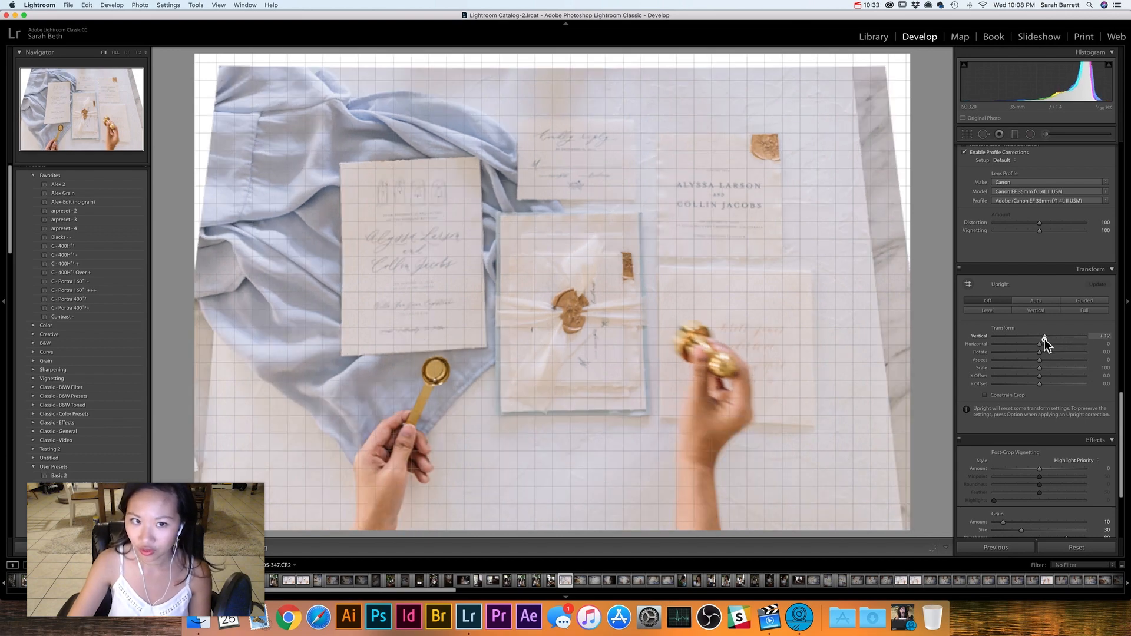
- Straighten the stationery with Guided Upright guides along the ribboned stack's left and bottom edges, constrain the crop, and compare with the original
click(968, 284)
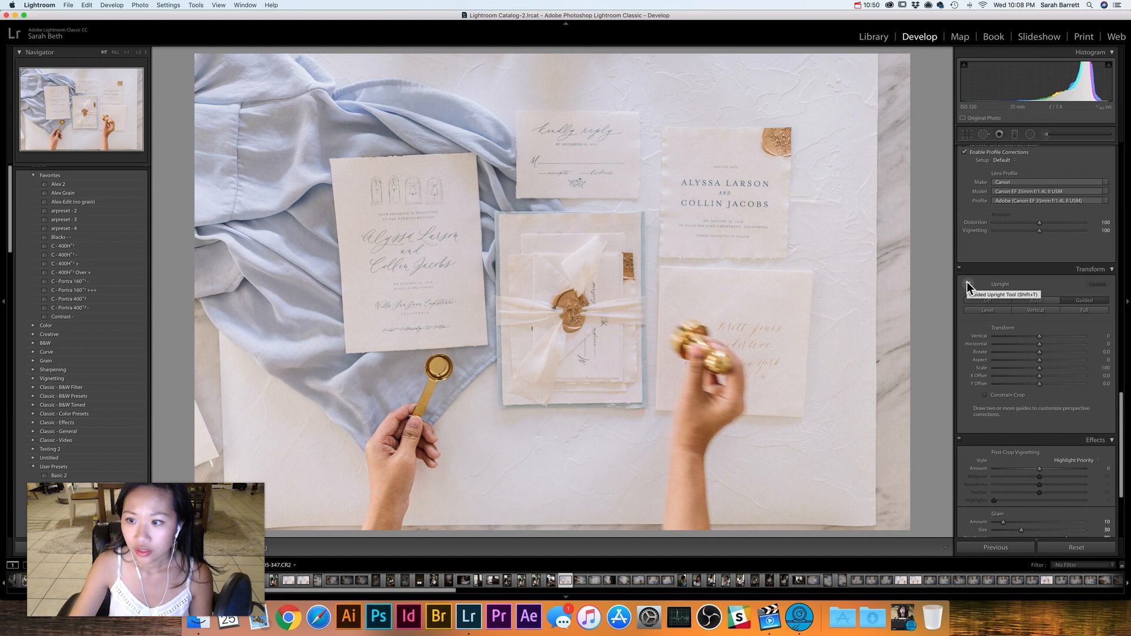
click(966, 283)
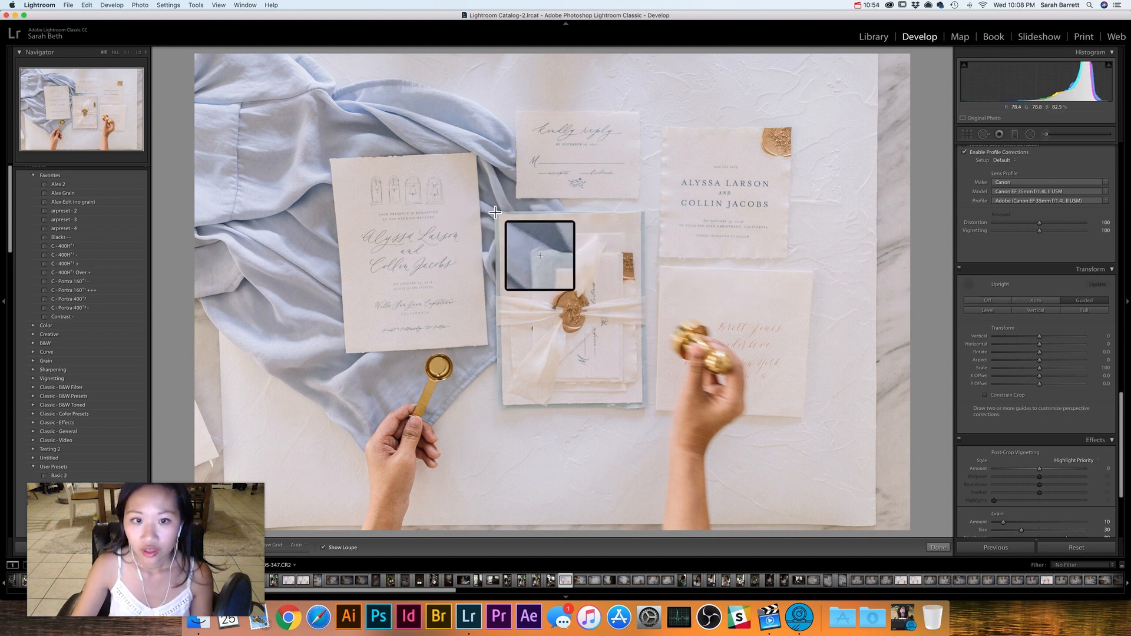
drag(494, 211, 497, 411)
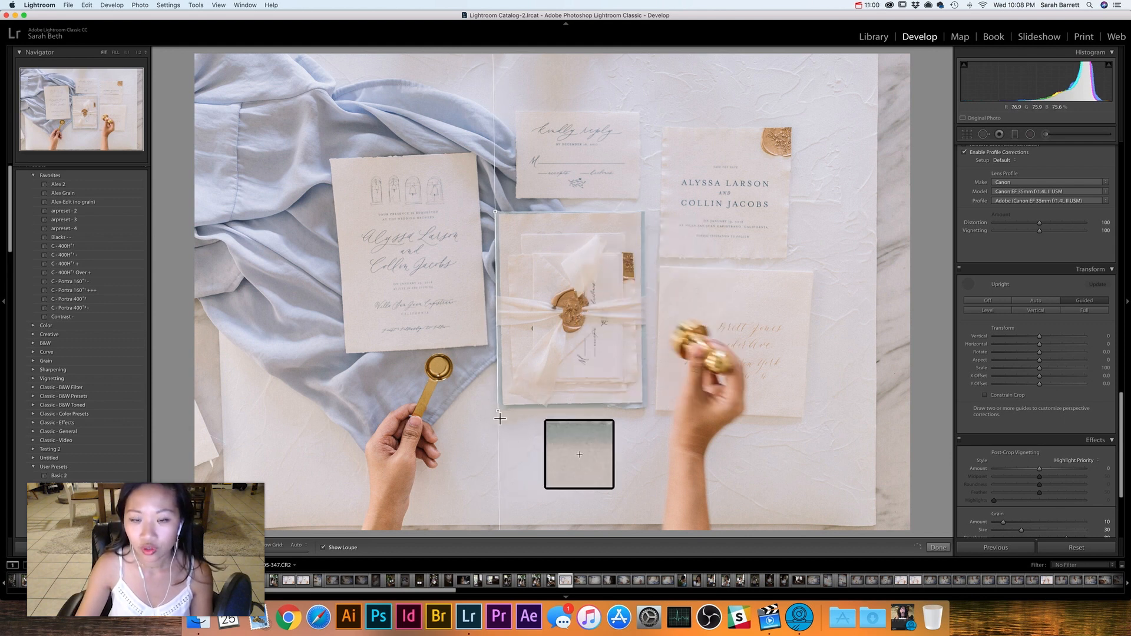
drag(484, 411, 654, 408)
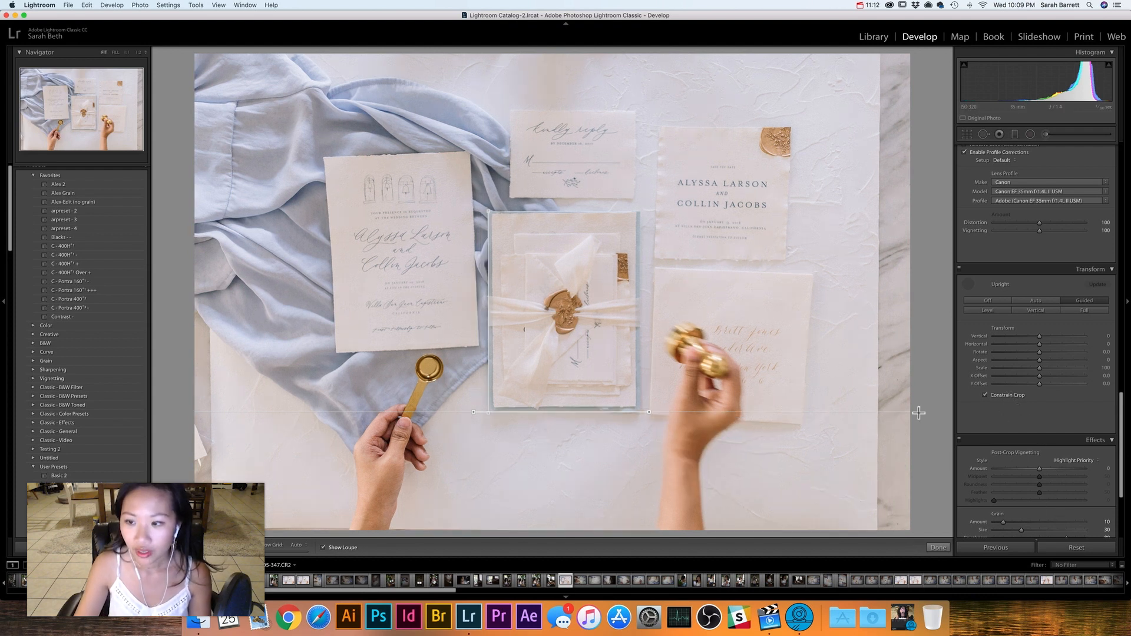
click(938, 548)
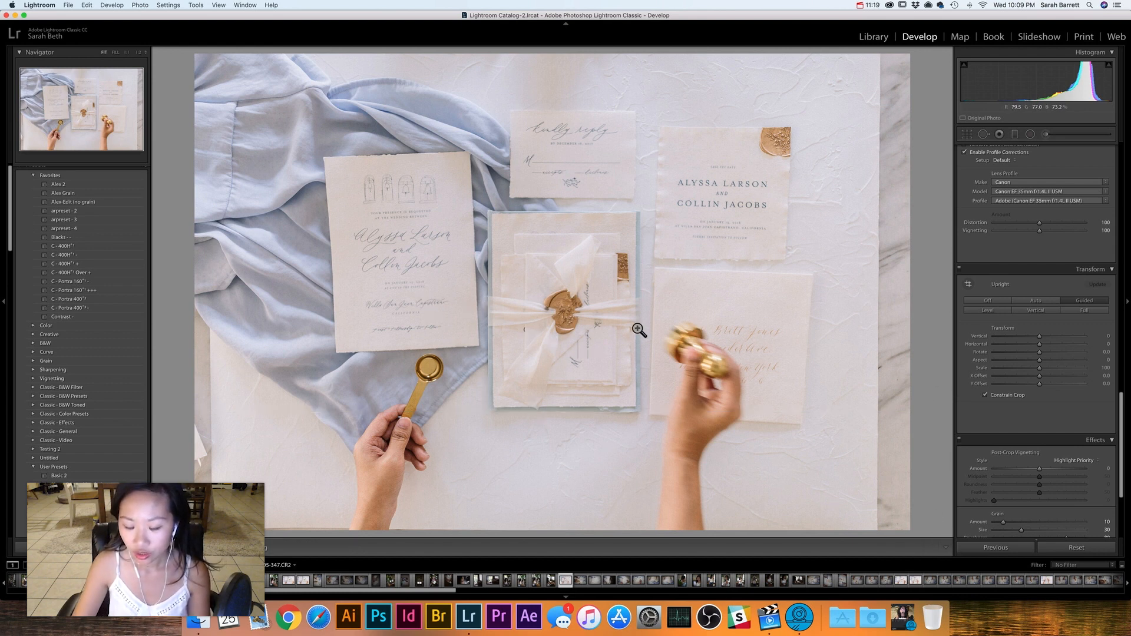
key(backslash)
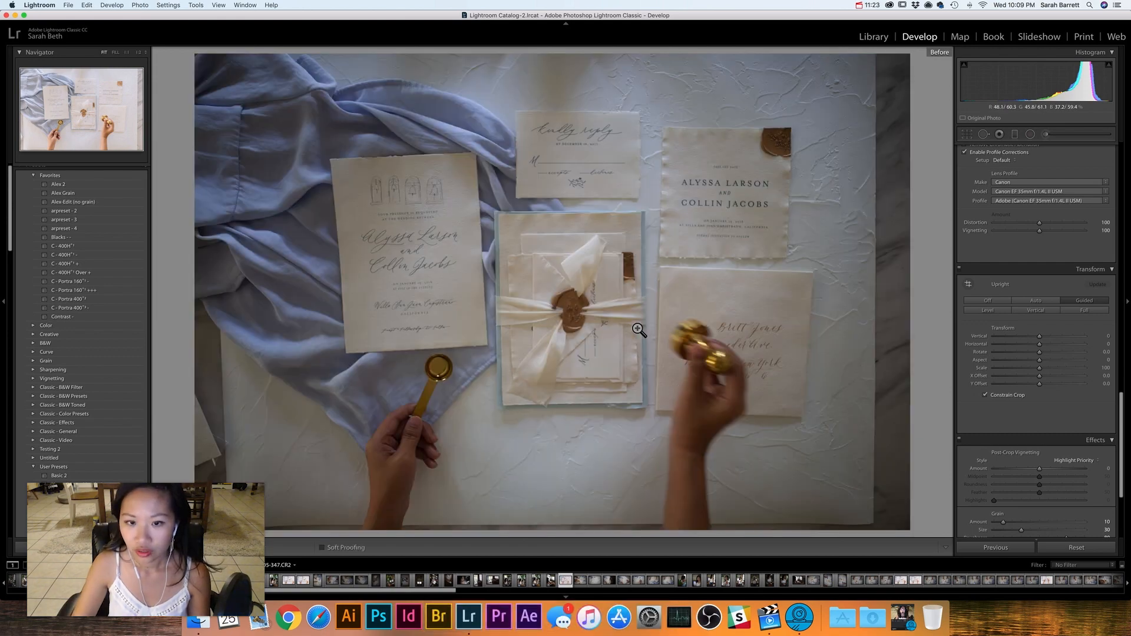
key(backslash)
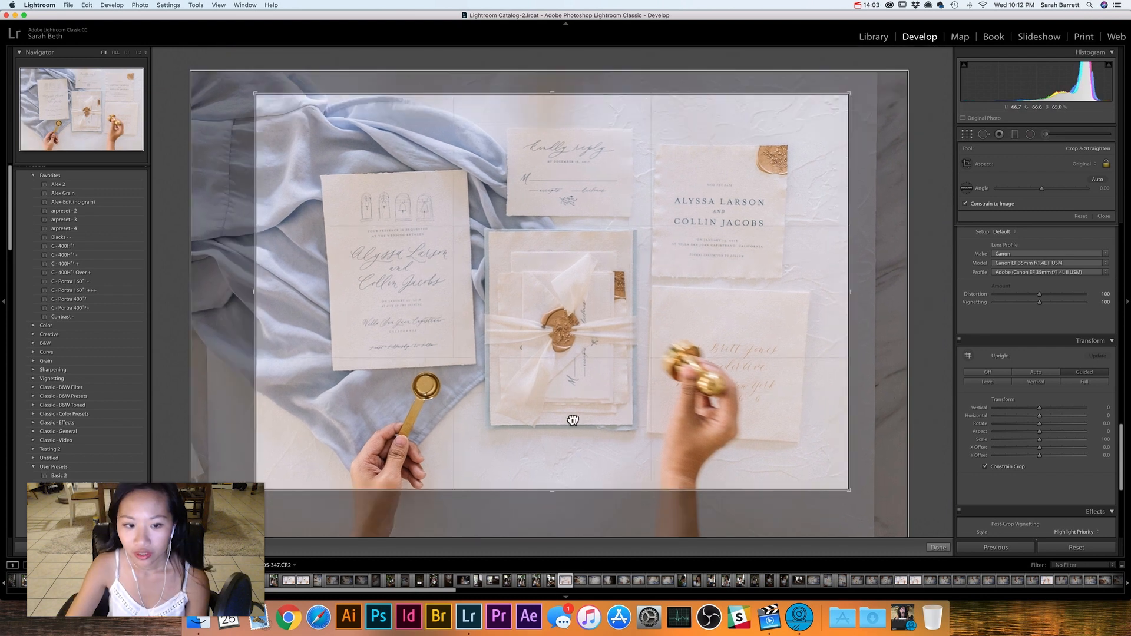
- Crop the flat-lay tighter around the invitation pieces and hands at the original aspect ratio, and compare it with the unedited photo
drag(849, 489, 865, 499)
mouse_move(331, 232)
mouse_down()
mouse_move(333, 245)
mouse_move(341, 238)
mouse_up()
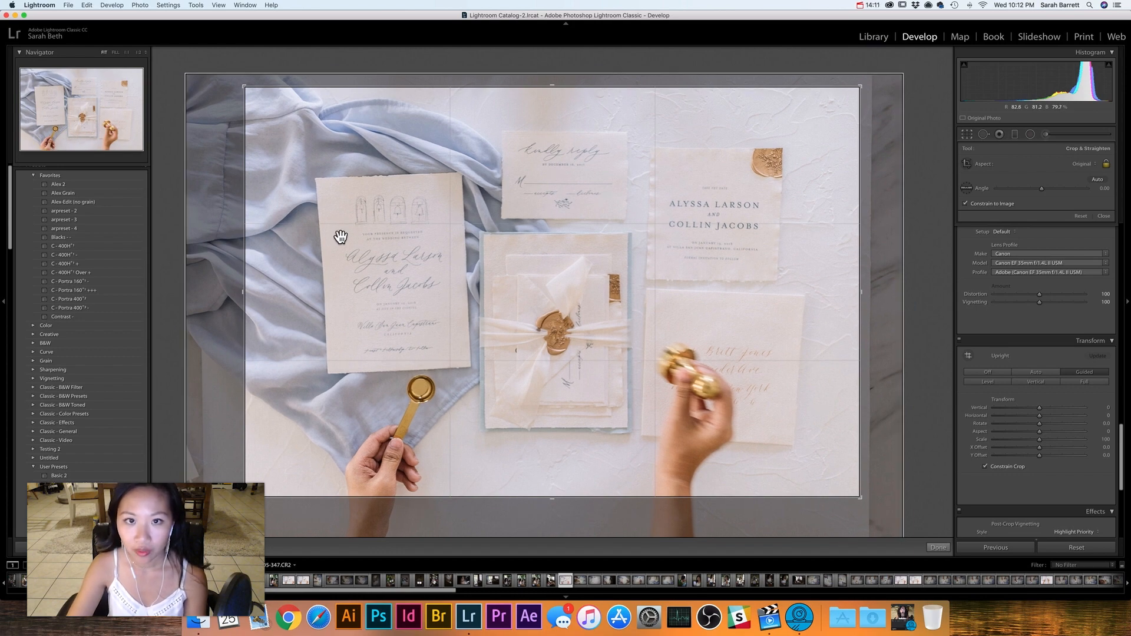
click(937, 547)
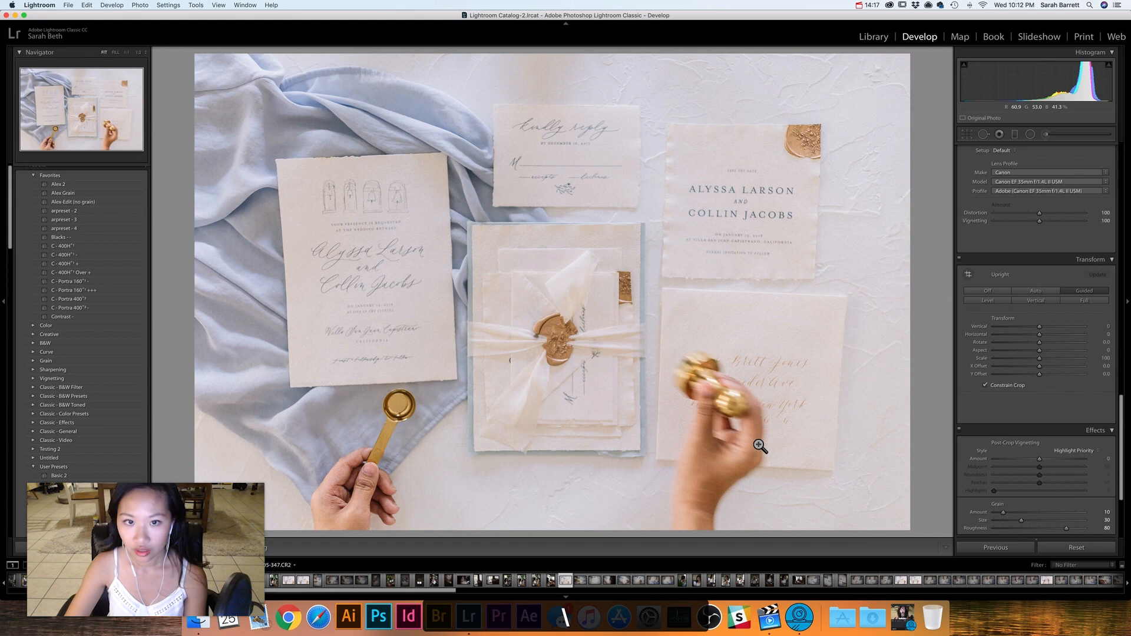
key(backslash)
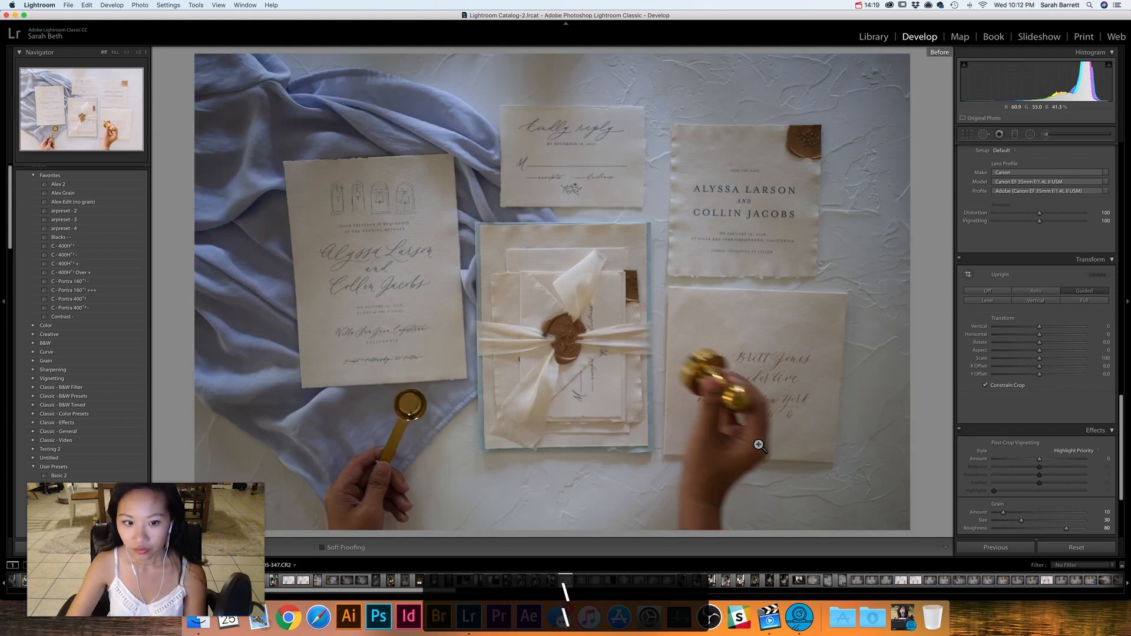
key(backslash)
- Open the wax-seal close-up photo, enable chromatic aberration removal and lens profile corrections, and compare before and after
click(582, 577)
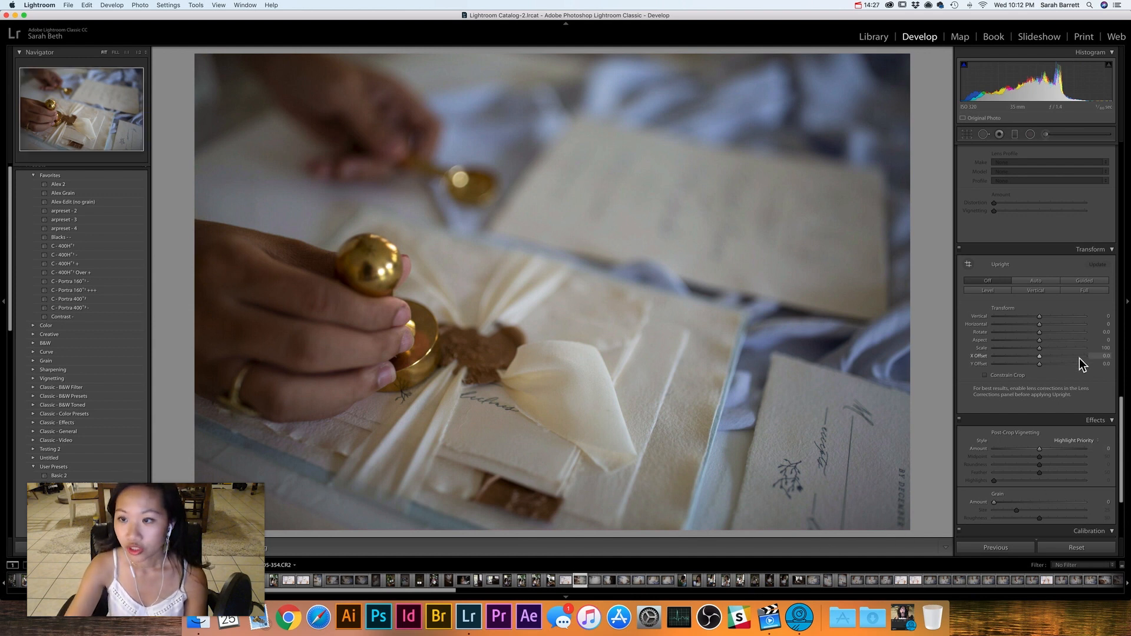
scroll(1079, 359, up, 5)
scroll(1079, 359, down, 3)
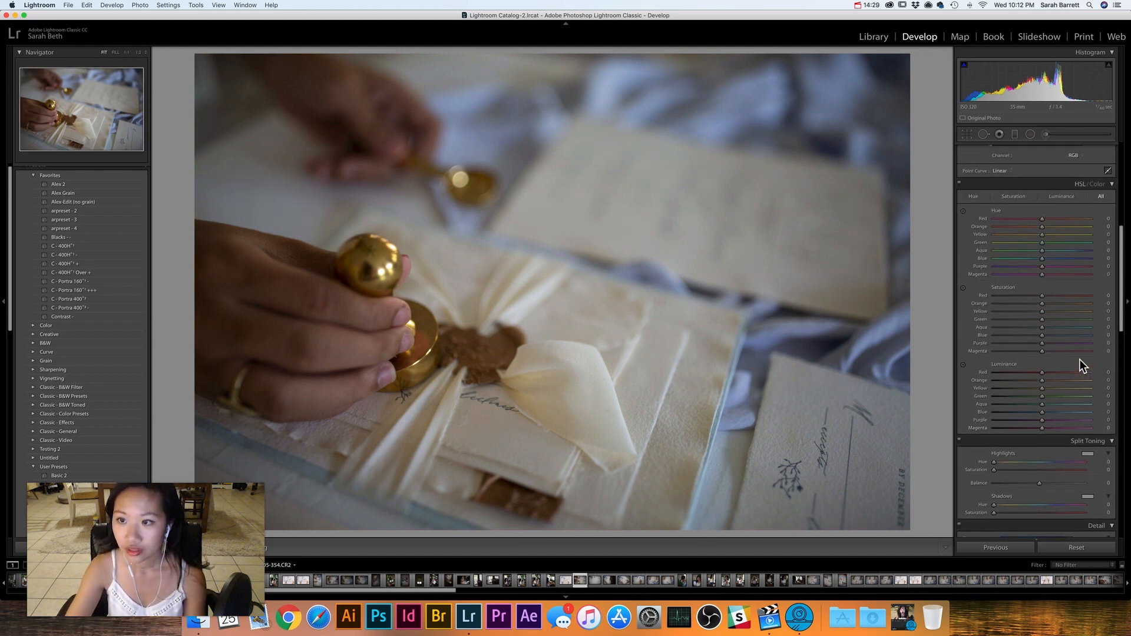
scroll(1079, 359, down, 1)
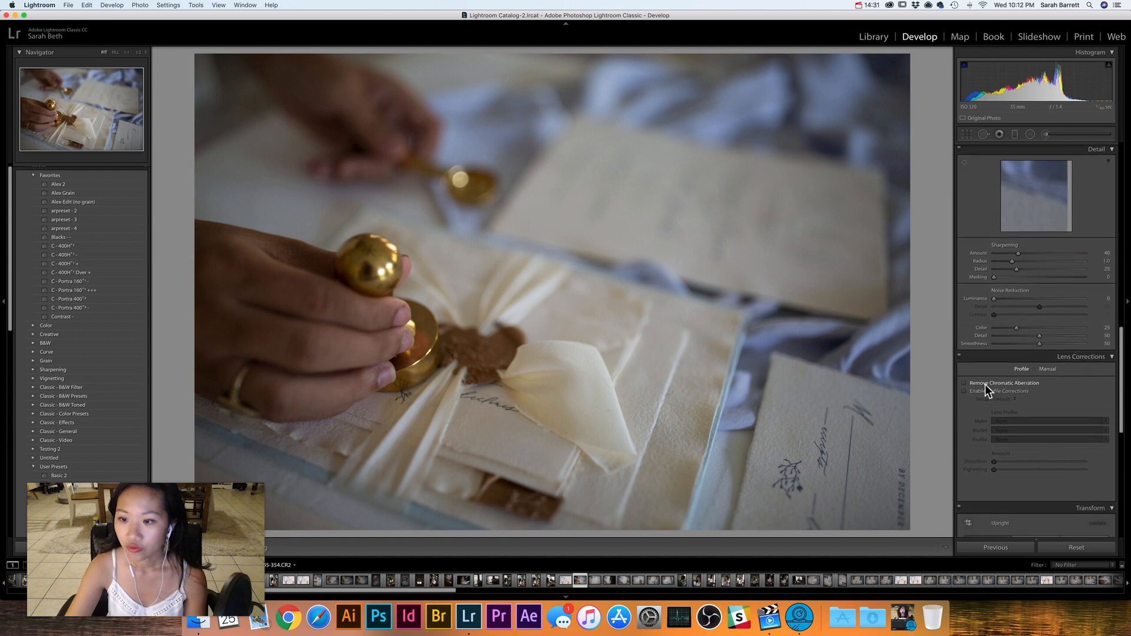
click(985, 384)
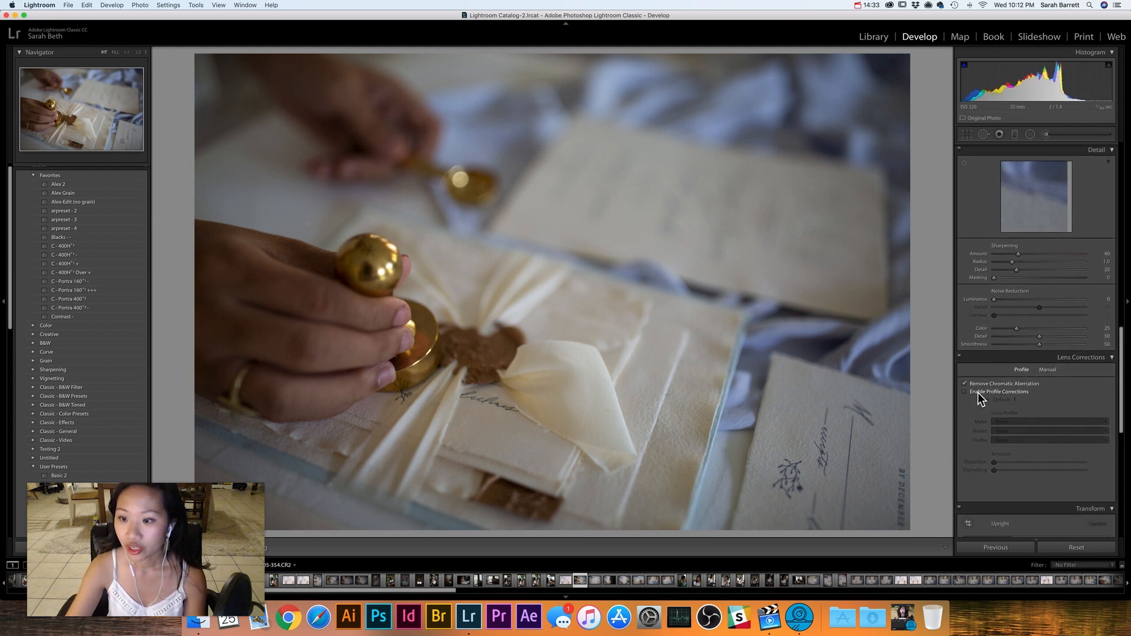
click(978, 392)
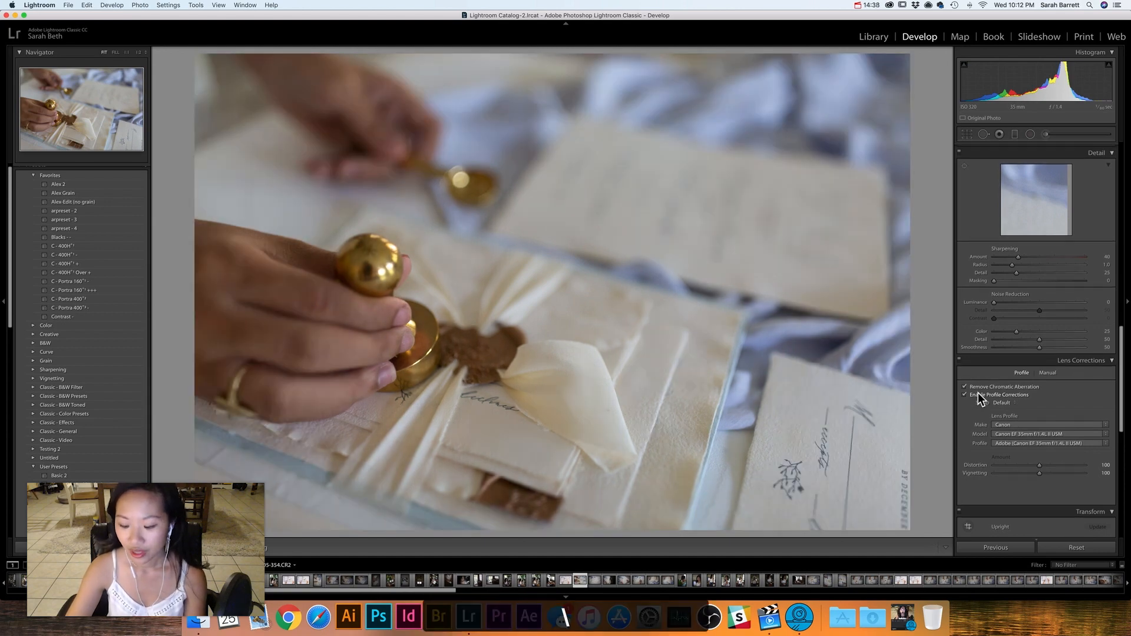
key(backslash)
key(backslash)
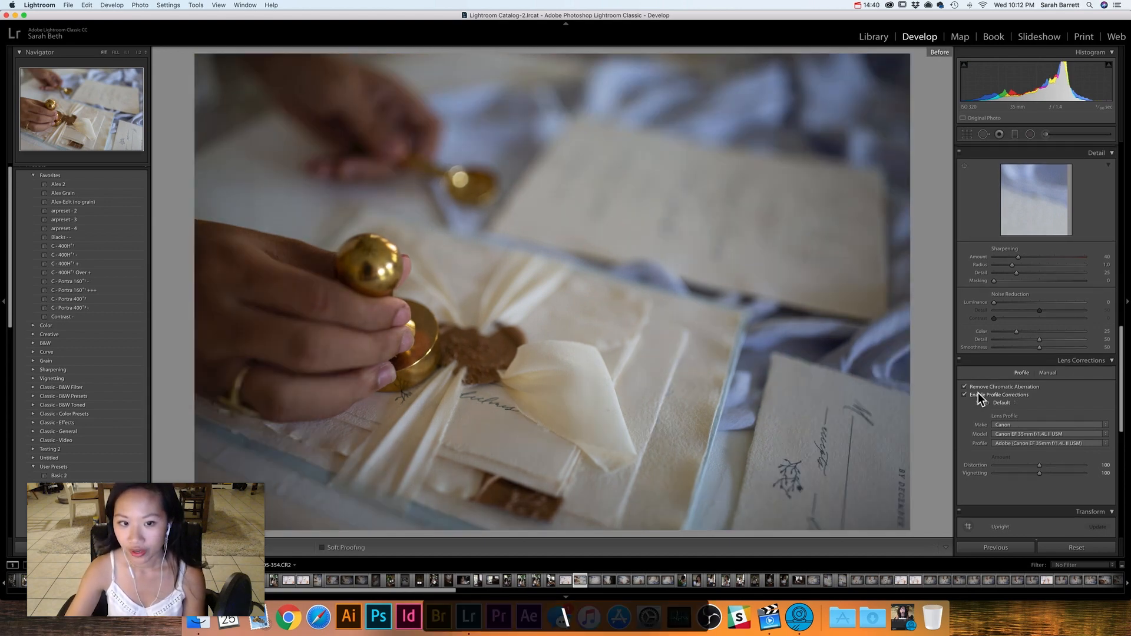
- Set the close-up's exposure to +0.90, highlights to -89, shadows to +40, whites to -31, blacks to -11 and clarity to +27
scroll(978, 392, up, 15)
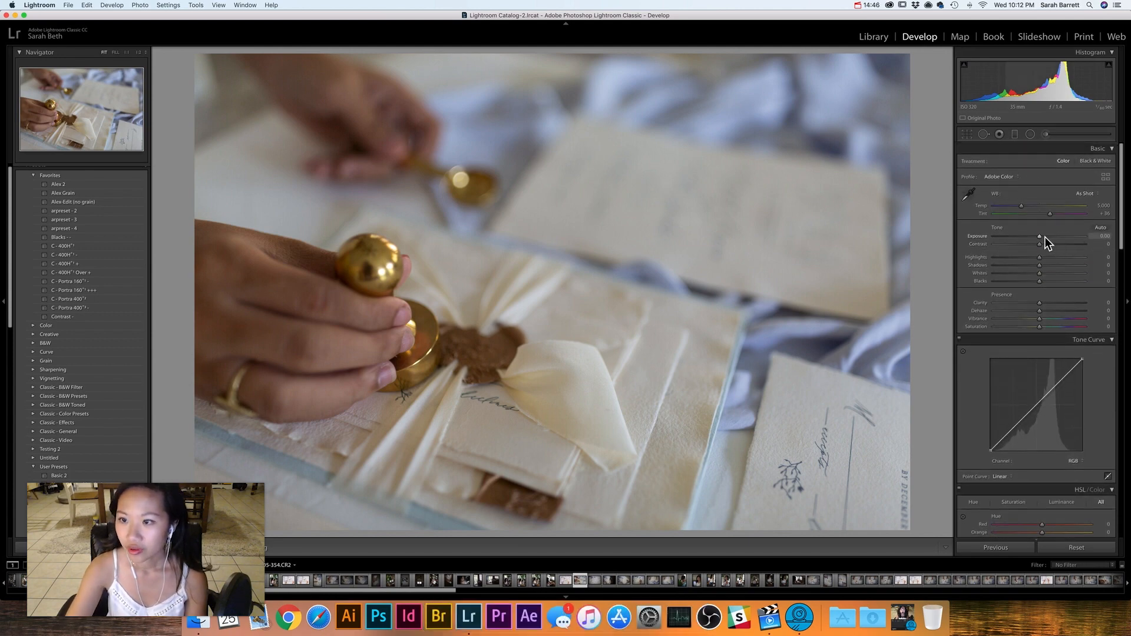
drag(1038, 236, 1047, 236)
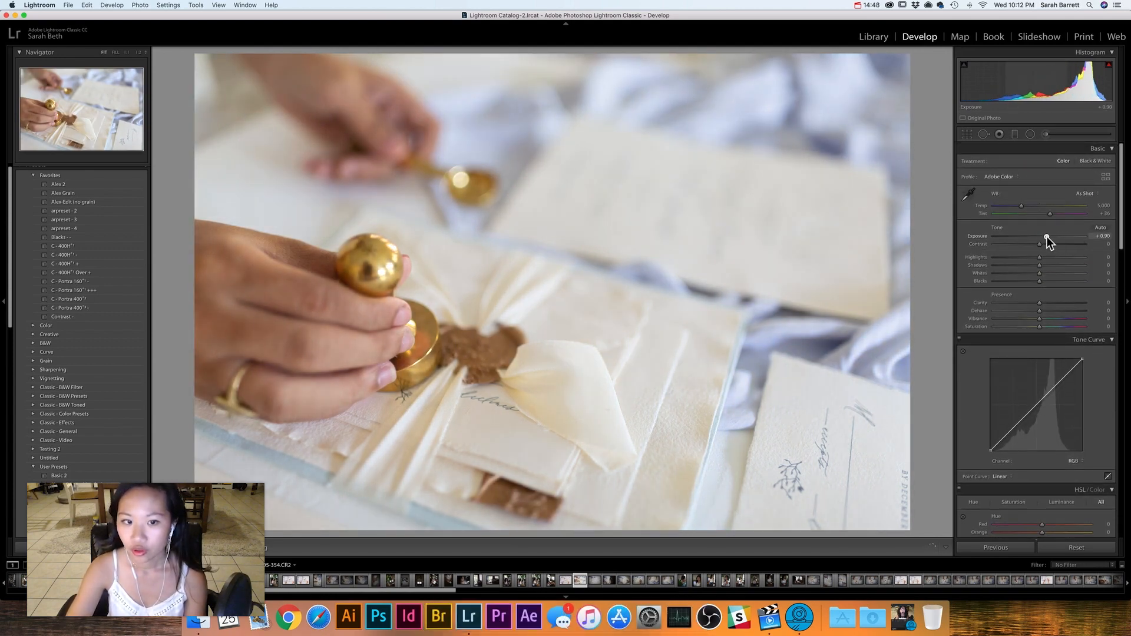
drag(1038, 258, 999, 263)
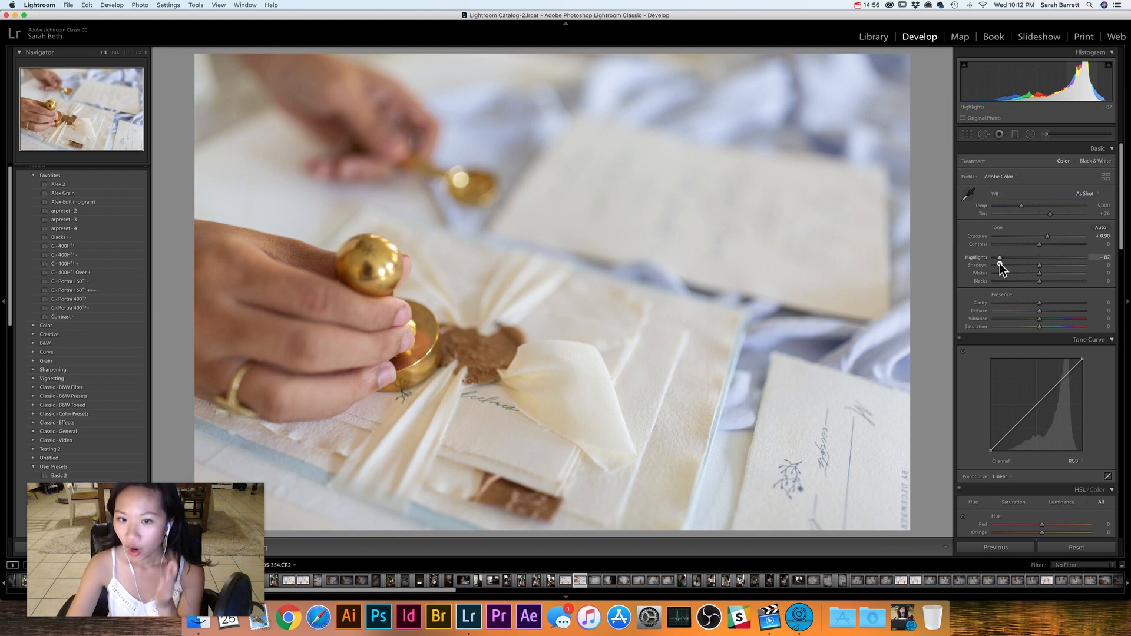
drag(999, 263, 1058, 266)
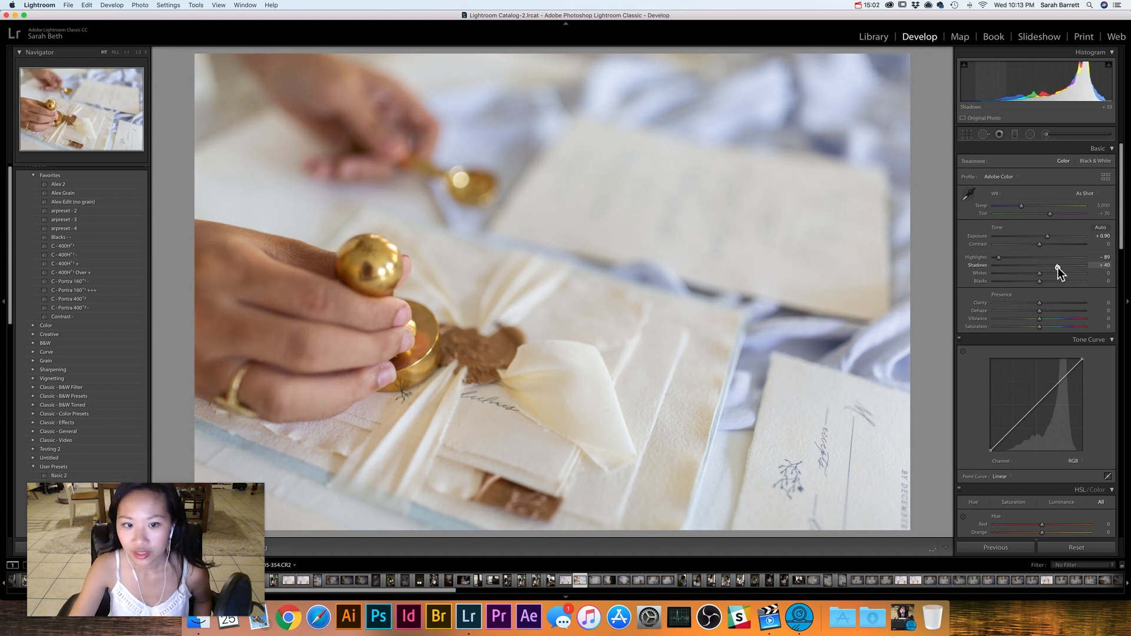
drag(1038, 275, 1034, 274)
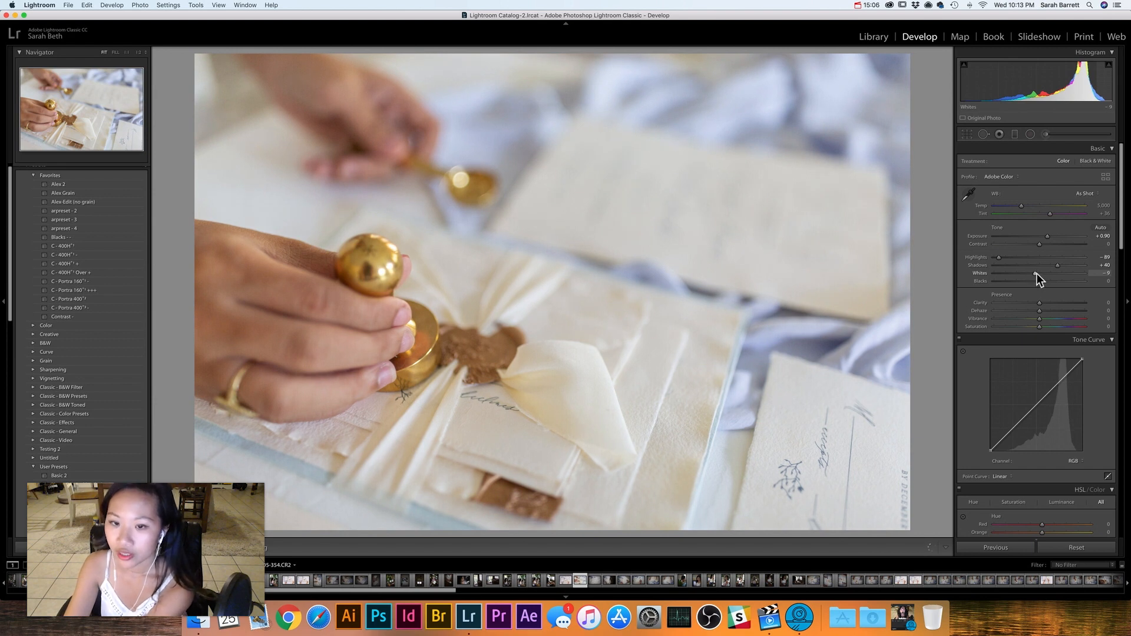
mouse_move(1036, 273)
mouse_down()
mouse_move(1016, 274)
mouse_move(1026, 274)
mouse_up()
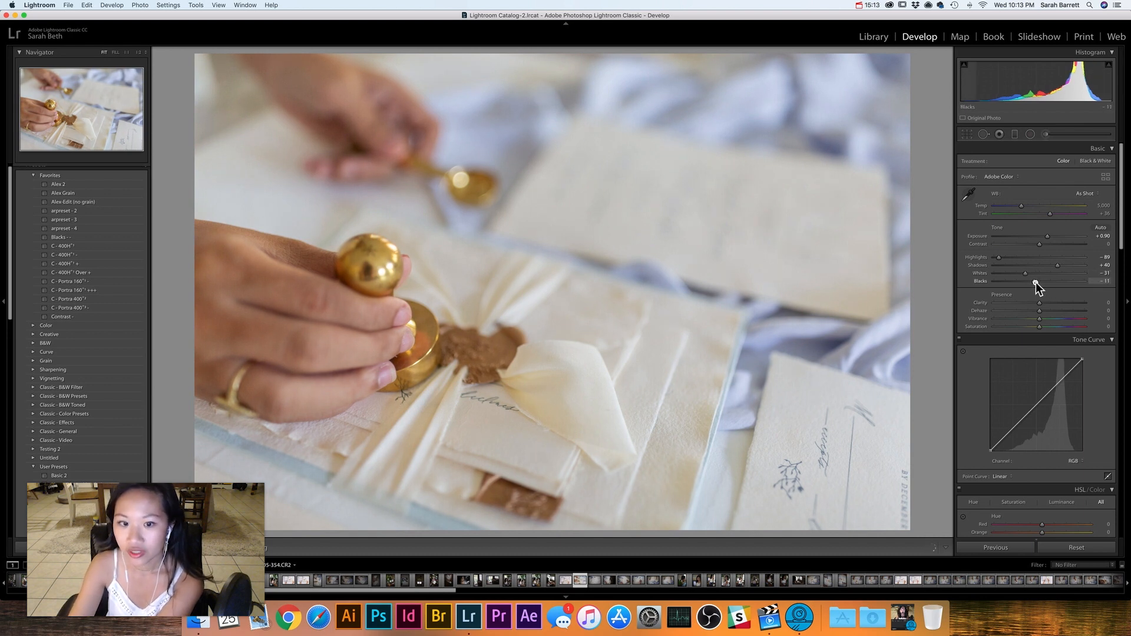
drag(1040, 304, 1051, 305)
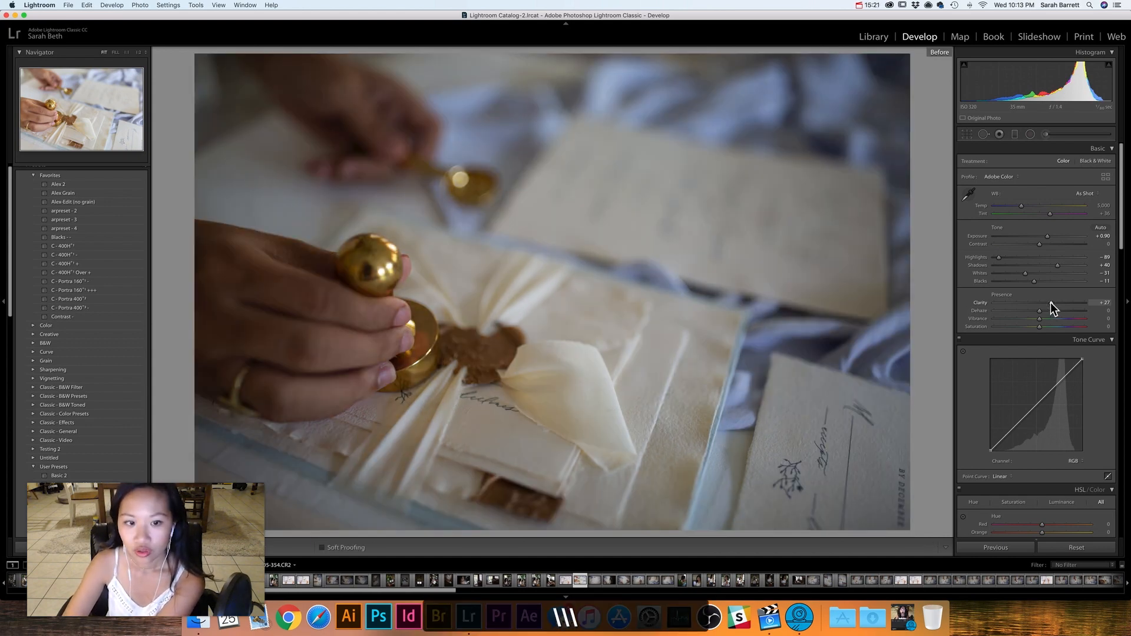
- Lower the tone curve's white point to 95.9%, raise its black point, anchor the shadows, lift the midtones, and compare the curve off and on
scroll(1047, 327, down, 2)
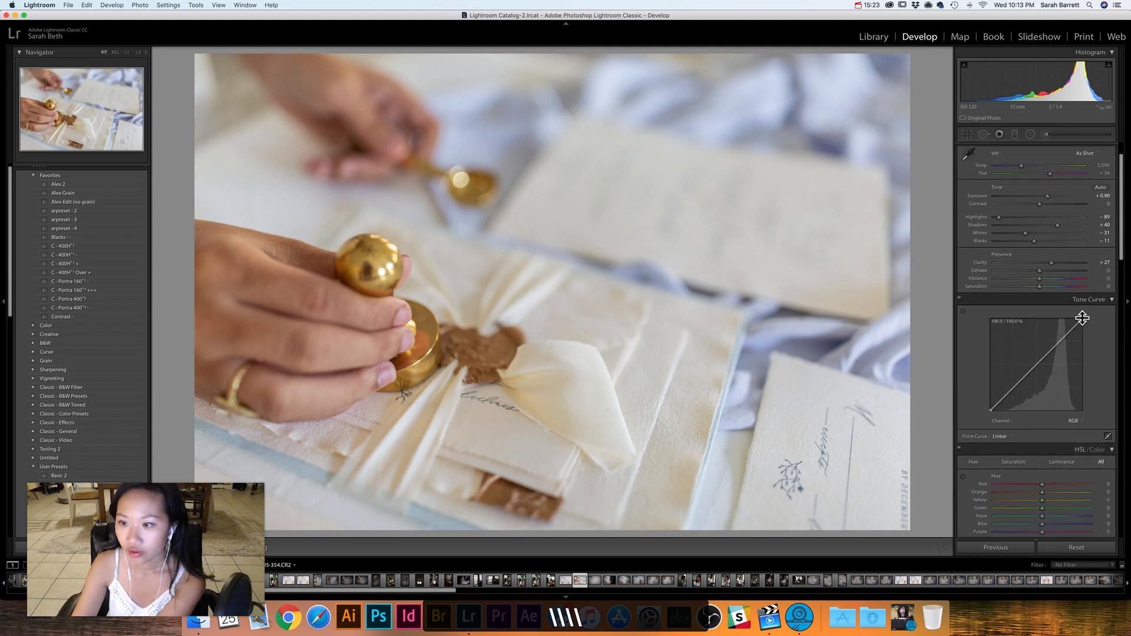
drag(1083, 319, 1083, 322)
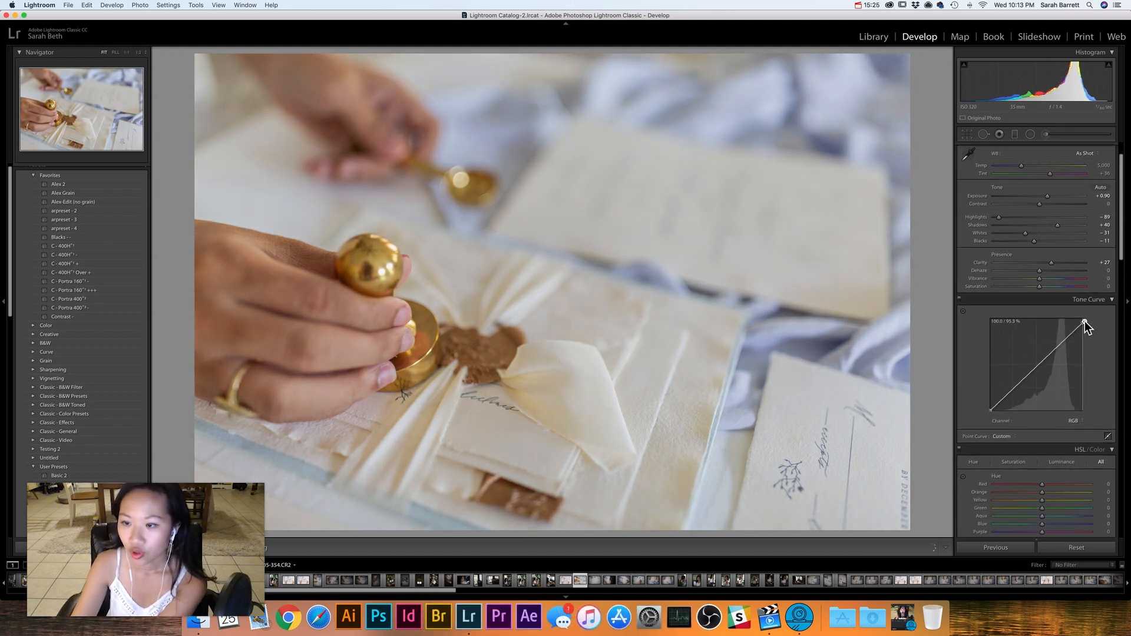
drag(990, 410, 982, 404)
click(1011, 383)
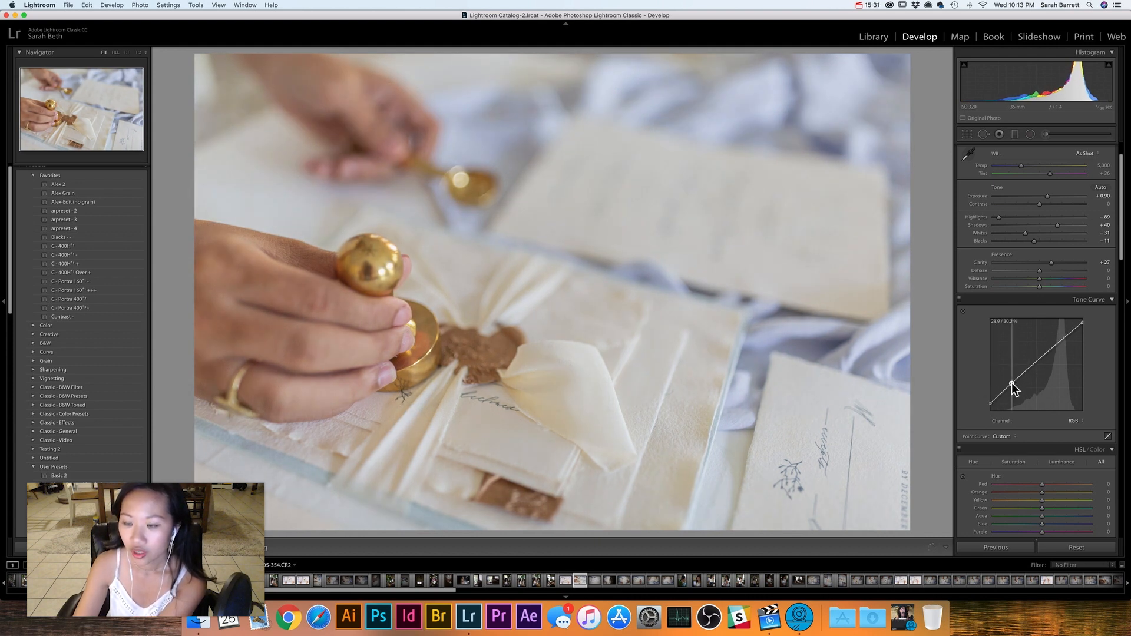
click(1042, 354)
mouse_move(1042, 352)
mouse_down()
mouse_move(1045, 338)
mouse_move(1045, 348)
mouse_up()
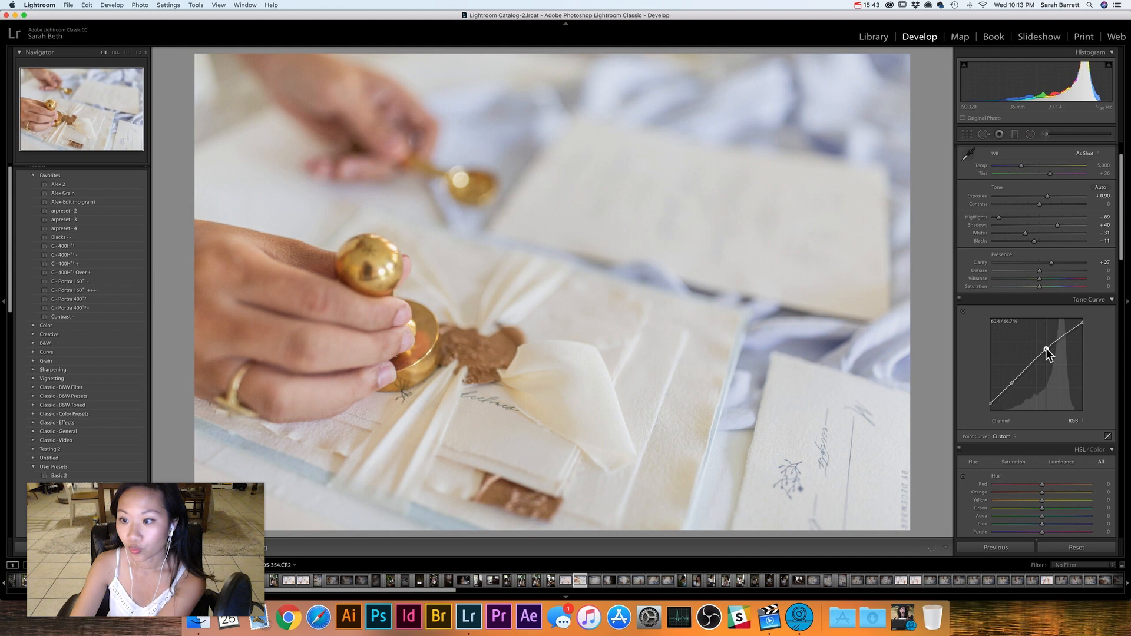
click(959, 299)
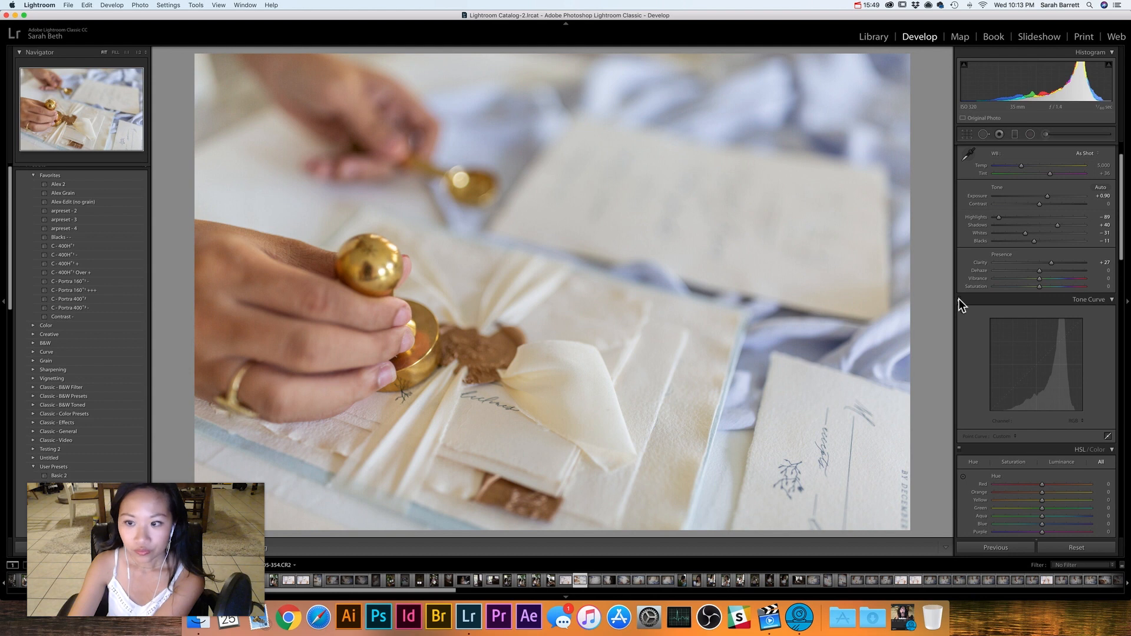
click(959, 299)
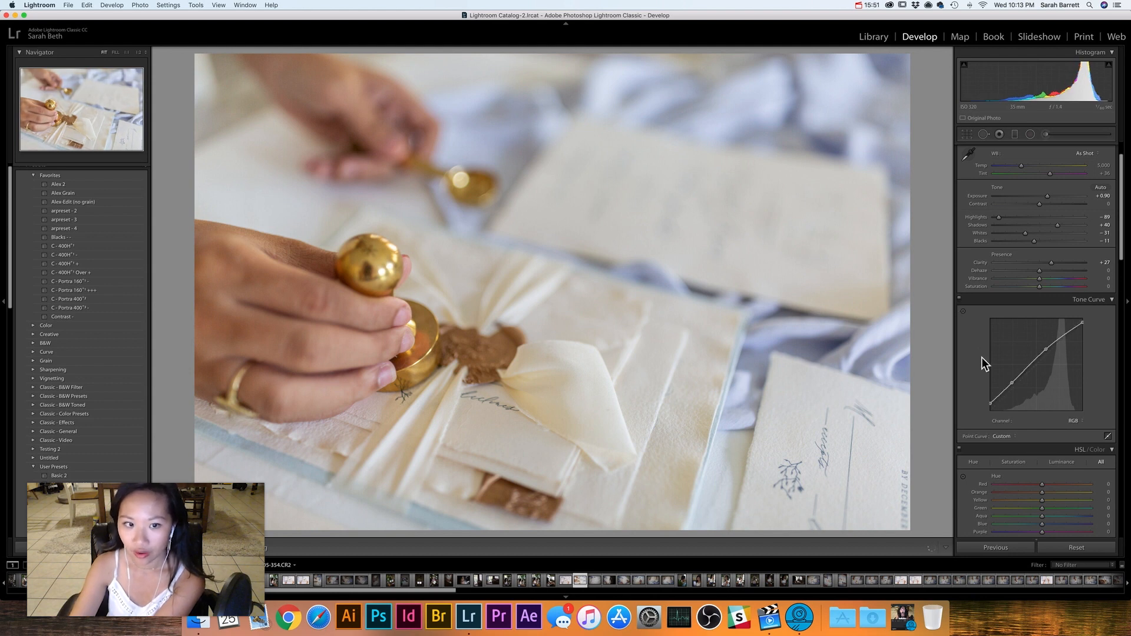
- Set luminance to red +30, orange +20, yellow +13, blue -11, purple -10 and magenta -9, and aqua saturation to -15
scroll(981, 358, down, 5)
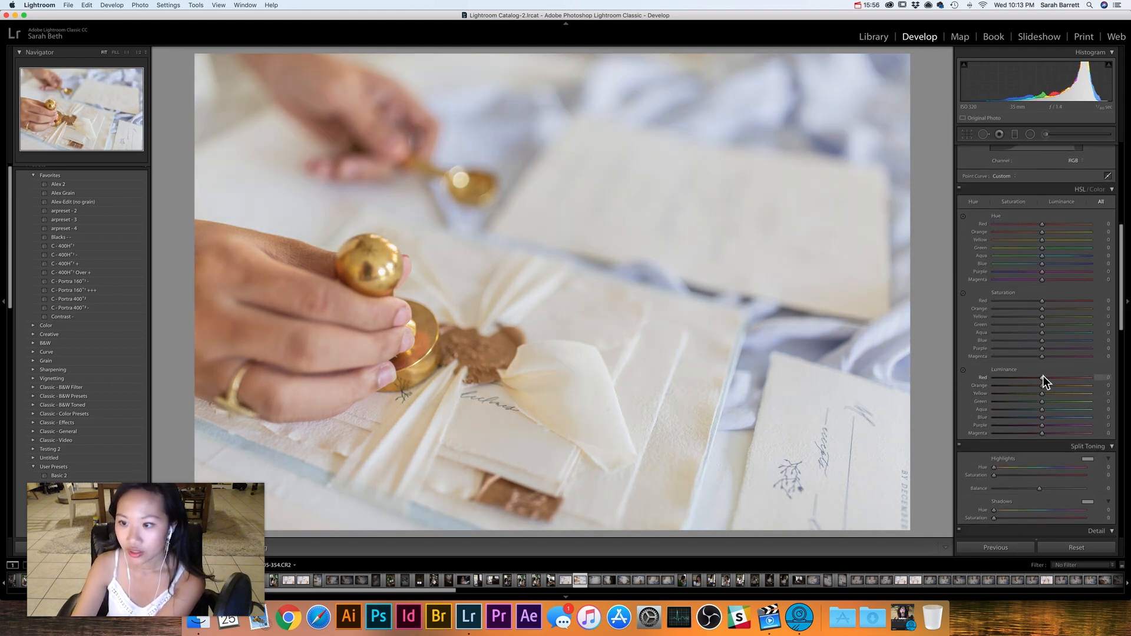
mouse_move(1044, 377)
mouse_down()
mouse_move(1063, 378)
mouse_move(1030, 382)
mouse_move(1057, 382)
mouse_move(1040, 387)
mouse_move(1055, 386)
mouse_move(1048, 394)
mouse_up()
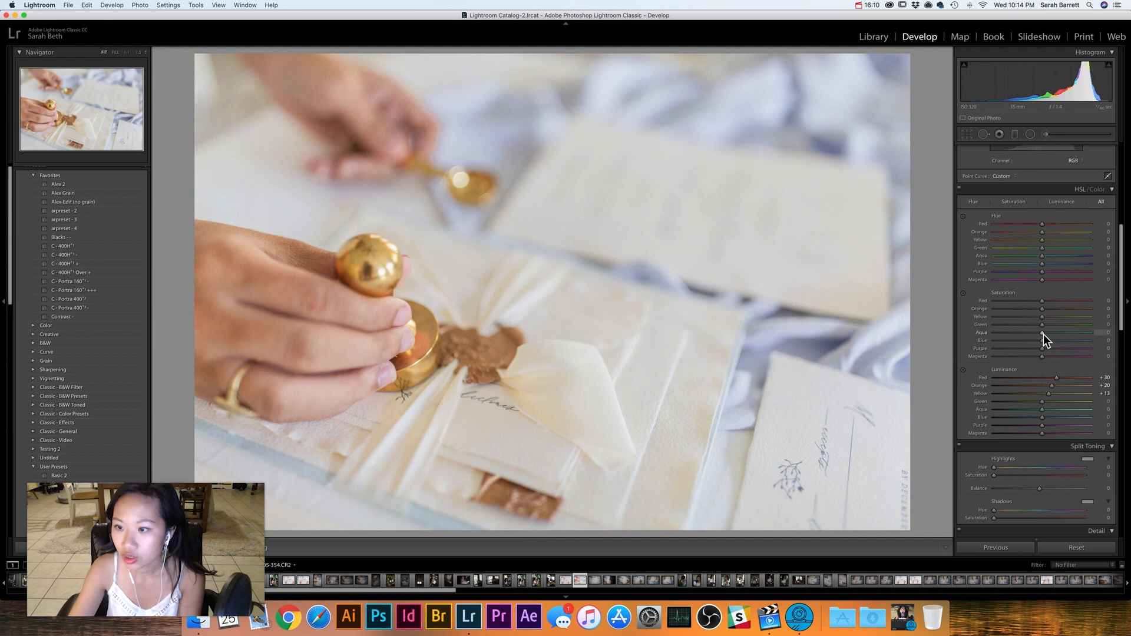
drag(1035, 334, 1034, 334)
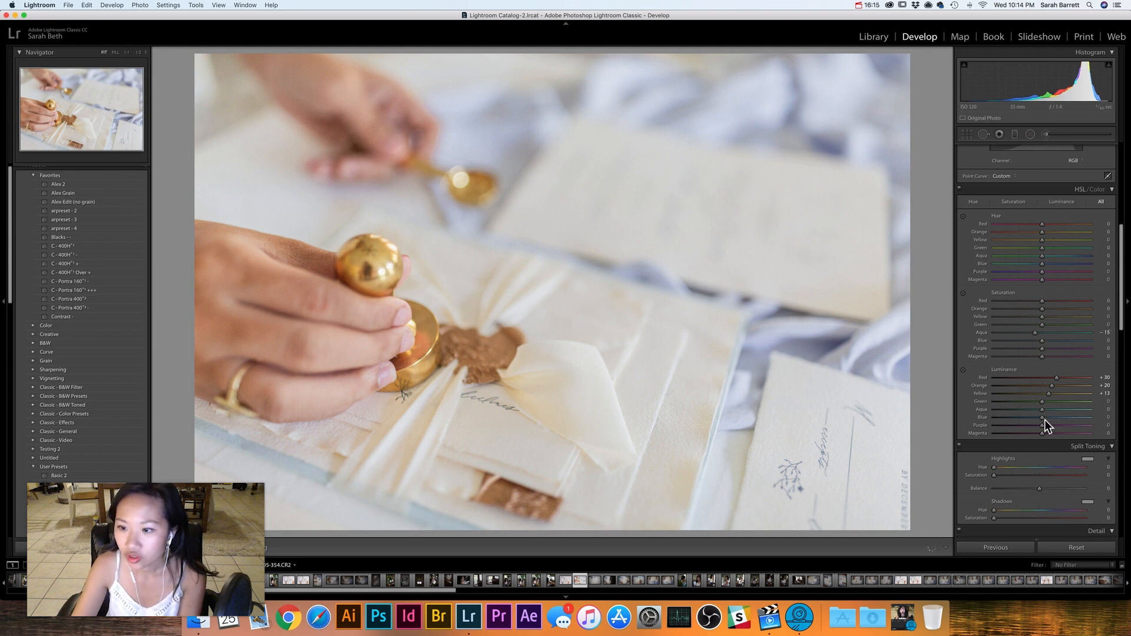
drag(1043, 419, 1038, 419)
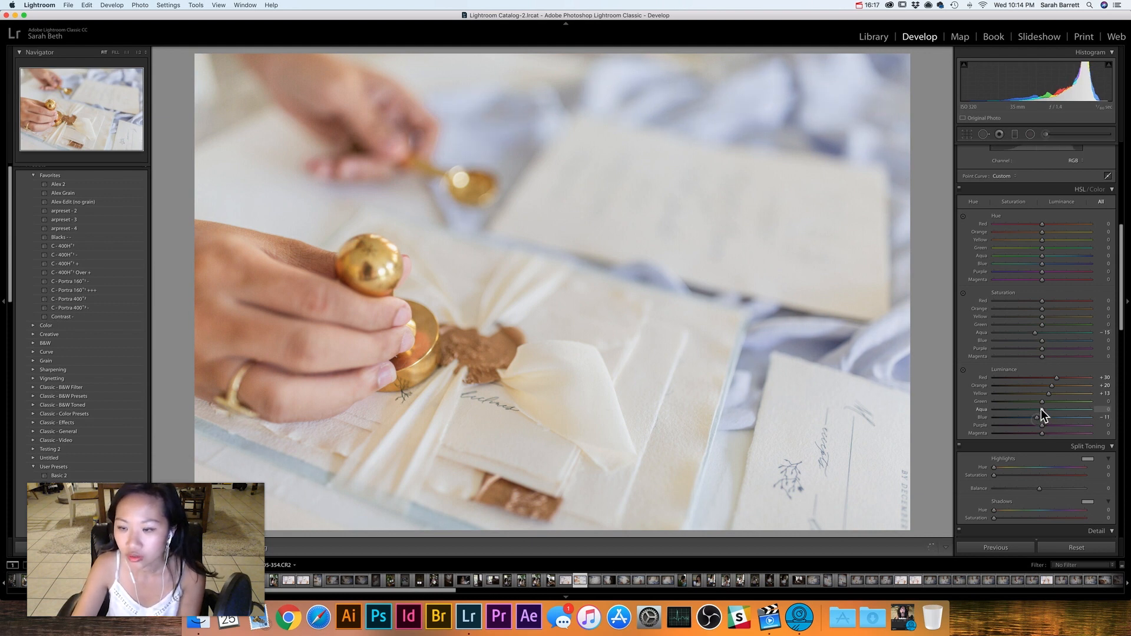
drag(1041, 425, 1038, 435)
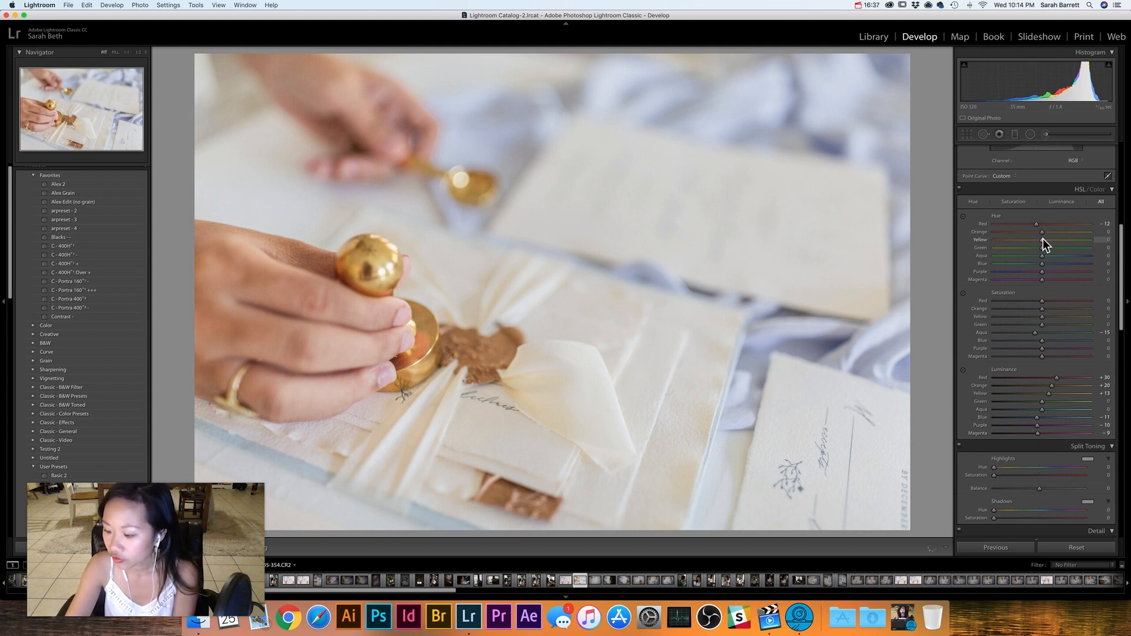
- Set hue to green +7, aqua -11, blue -9, magenta +13; saturation to green -13, magenta -9; luminance to red +33, green +15, magenta +6
drag(1043, 248, 1036, 257)
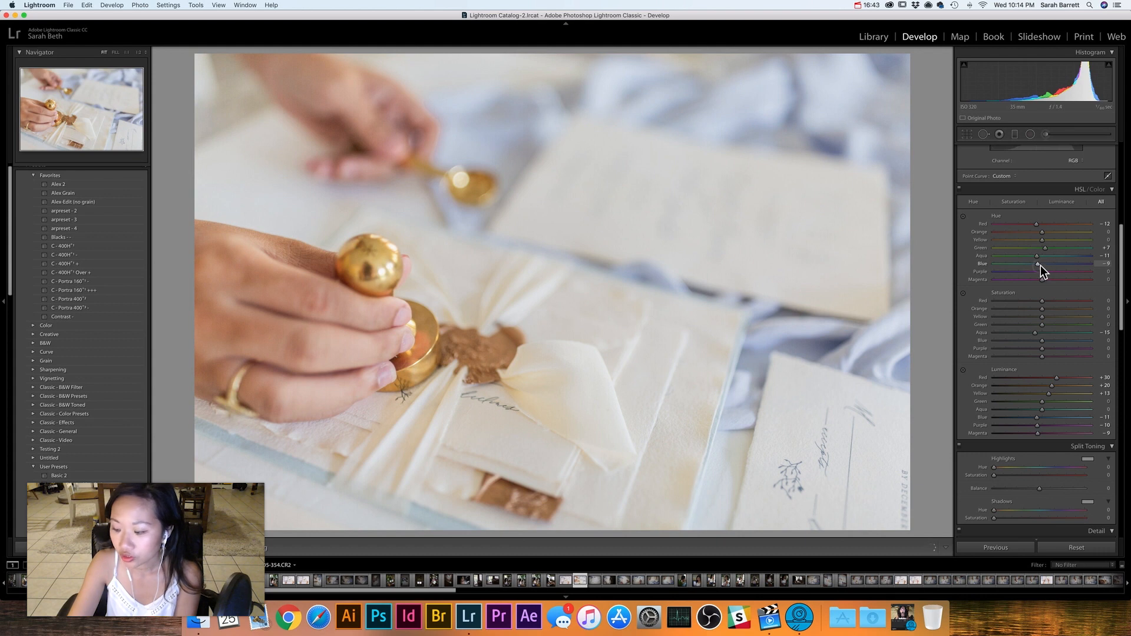
drag(1047, 284, 1051, 283)
drag(1043, 325, 1036, 325)
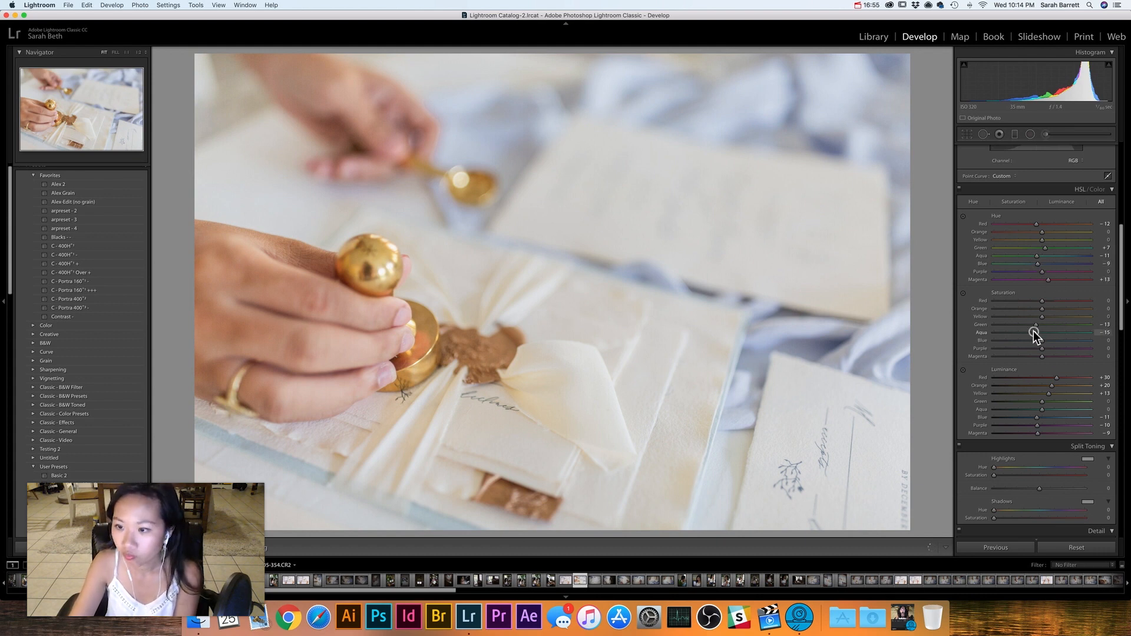
drag(1055, 377, 1058, 378)
drag(1037, 434, 1048, 405)
drag(1042, 357, 1037, 358)
- Set sharpening amount to 75 and radius to 1.4, adjust masking while previewing the edge mask, and compare before and after
scroll(991, 365, down, 5)
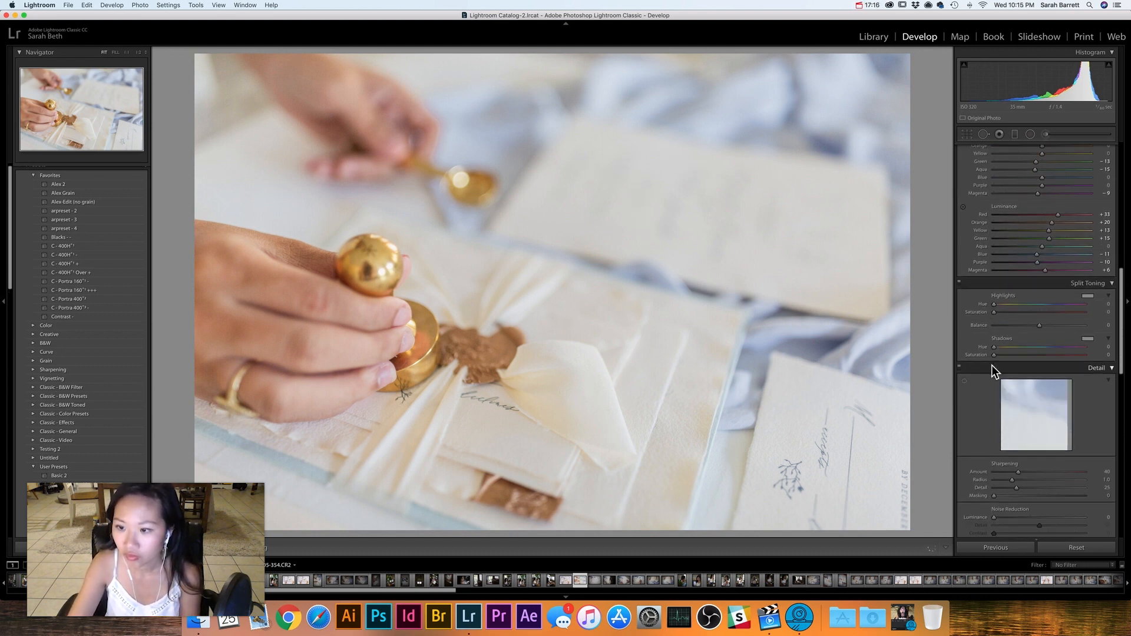
scroll(991, 366, down, 3)
drag(1018, 397, 1040, 398)
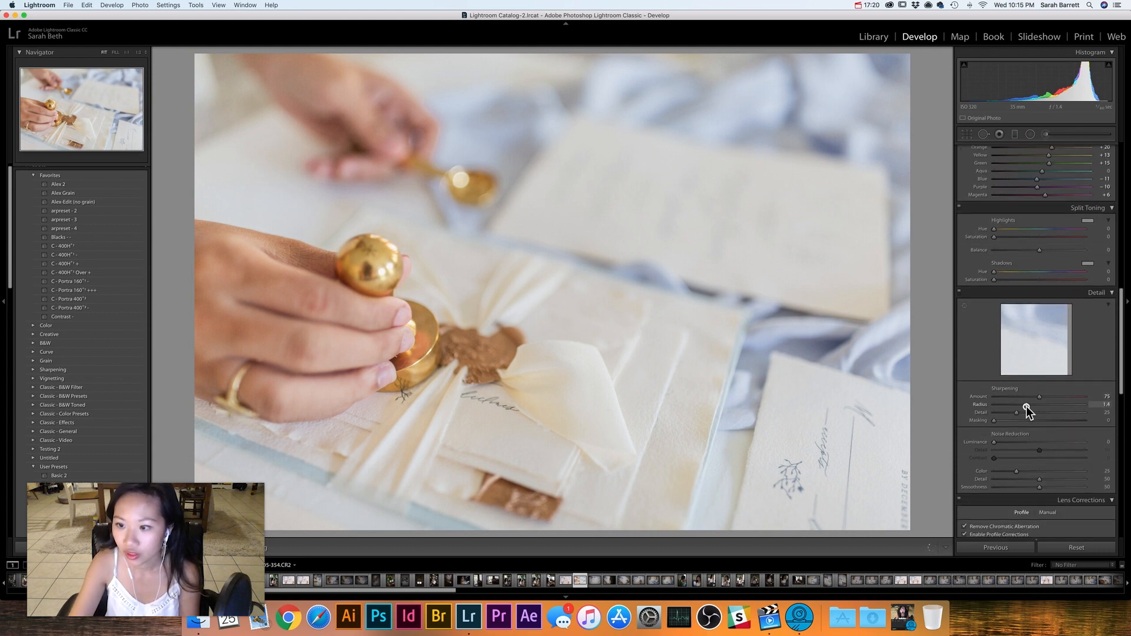
drag(995, 422, 1023, 425)
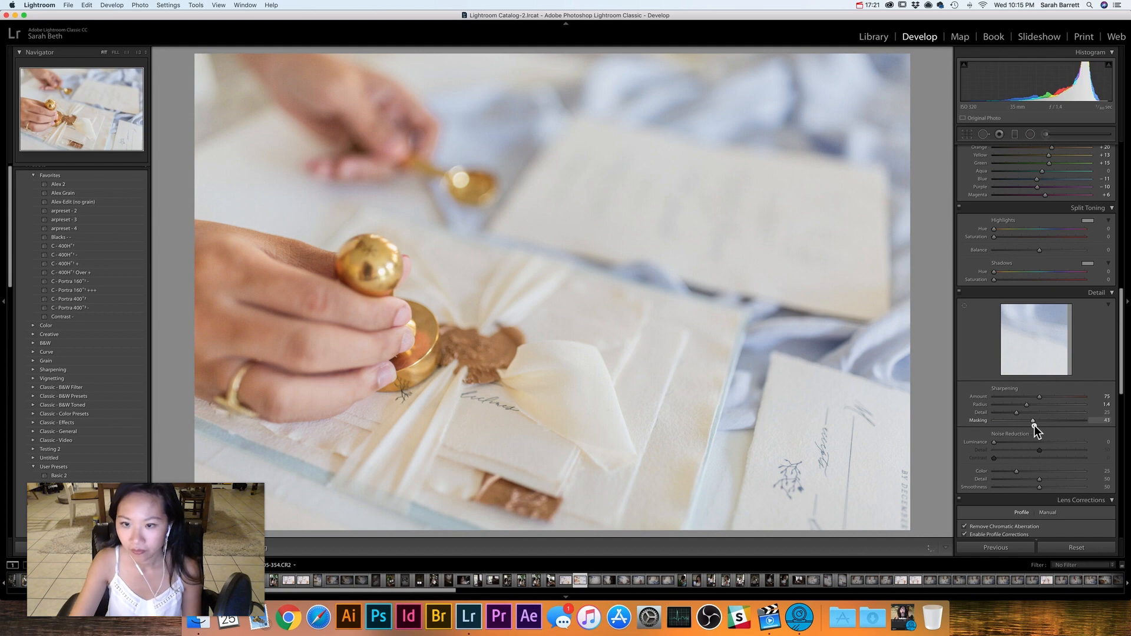
alt+click(1033, 425)
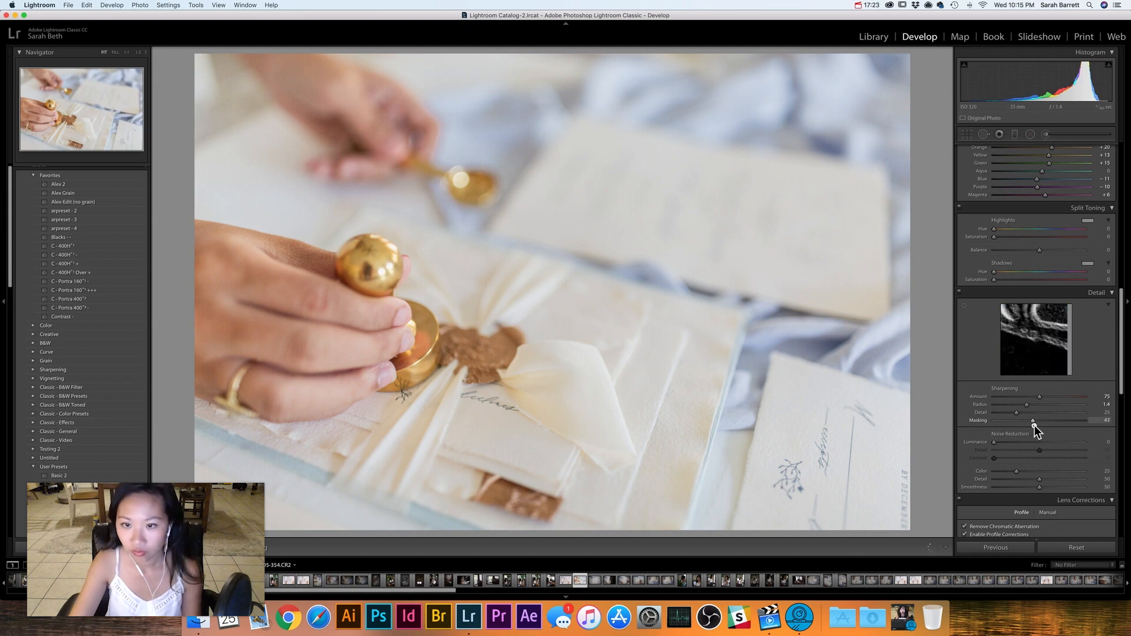
drag(1033, 425, 1013, 433)
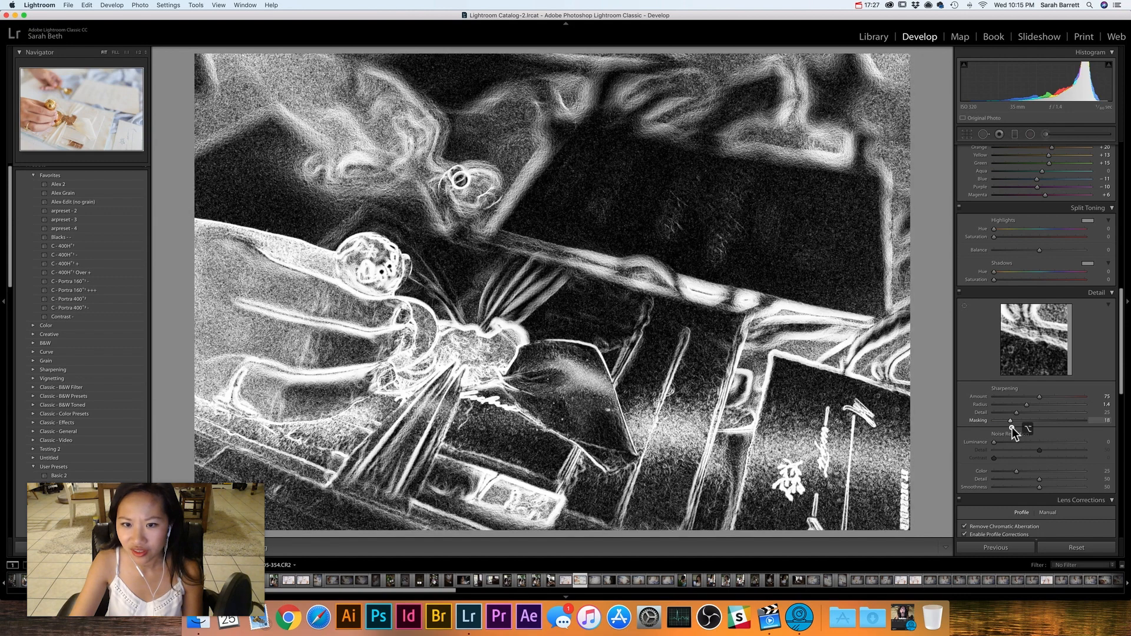
drag(1012, 430, 1032, 430)
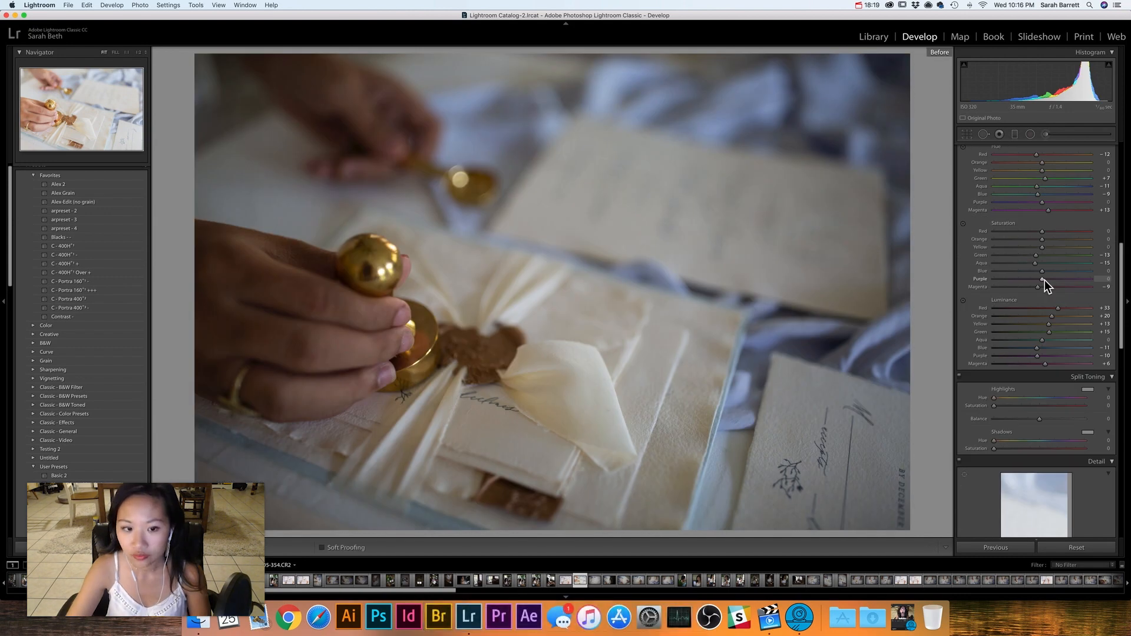
key(backslash)
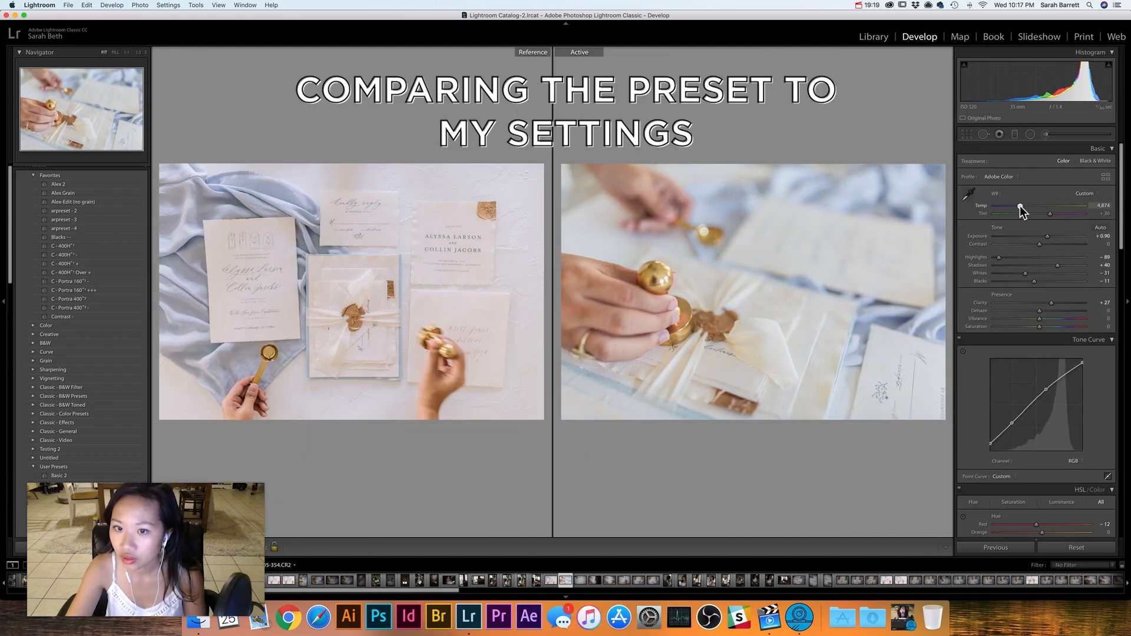
- Match the wax-seal close-up's white balance to the reference flat-lay, setting temperature to 4,877 and raising the tint
click(1020, 206)
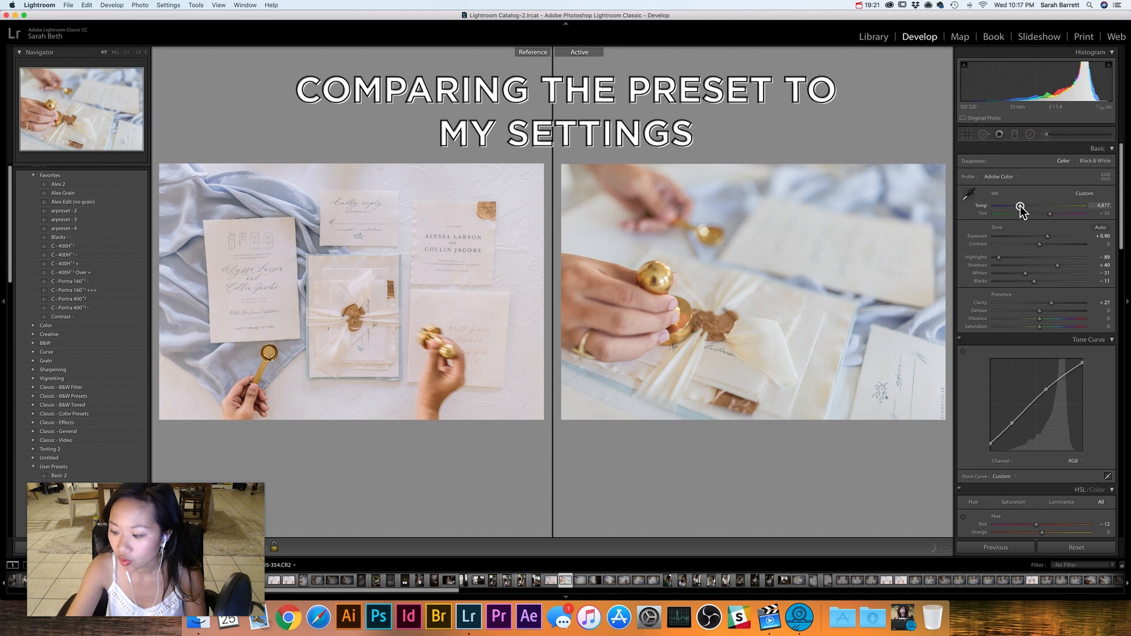
click(1050, 214)
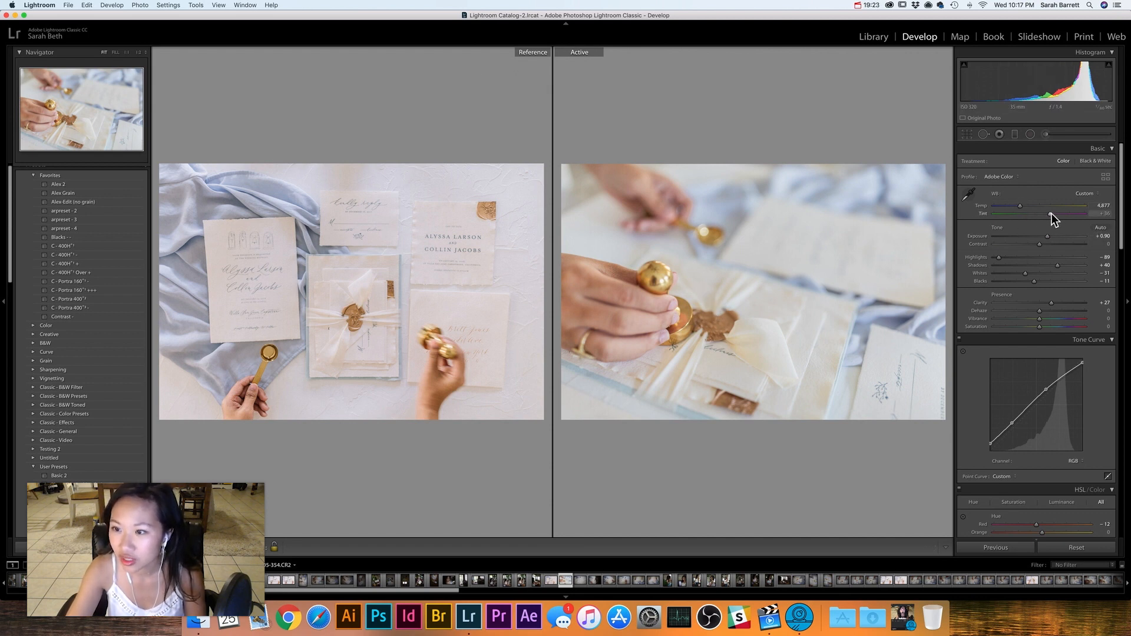
drag(1052, 214, 1052, 214)
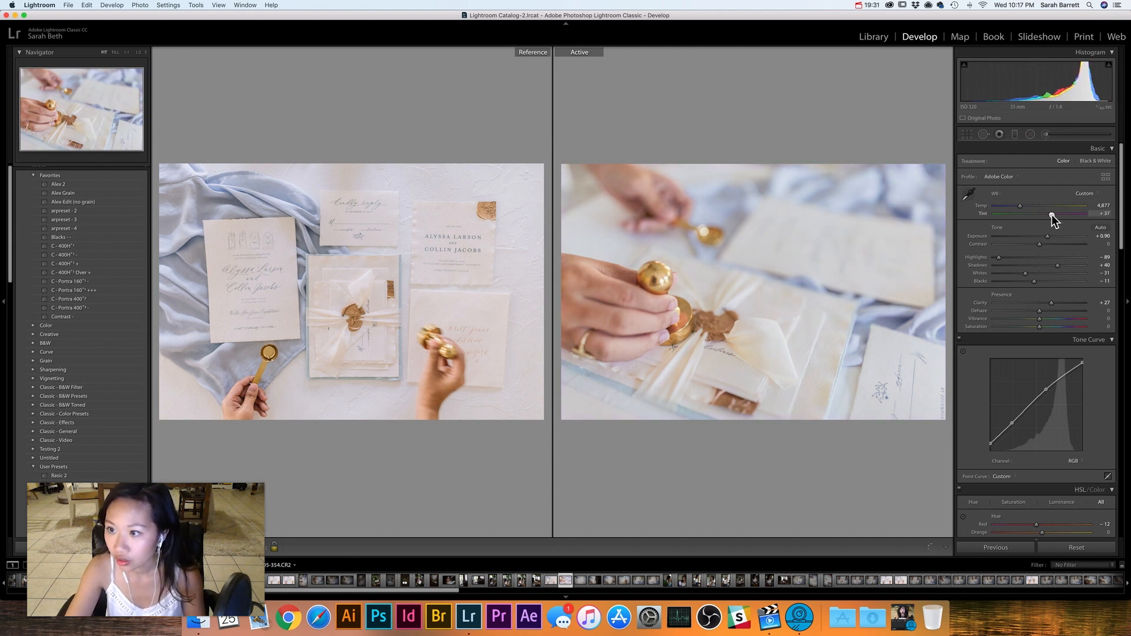
drag(1052, 214, 1055, 214)
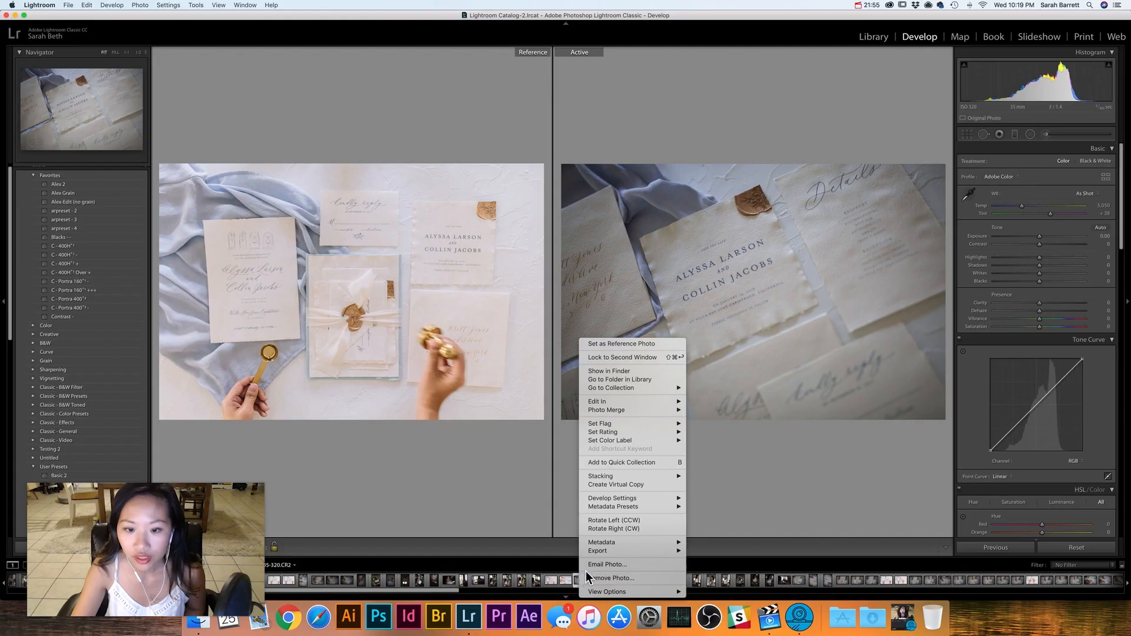
- Paste the previous photo's develop settings onto the invitation close-up and lower the tone curve's shadow point to about 24.7%
mouse_move(607, 504)
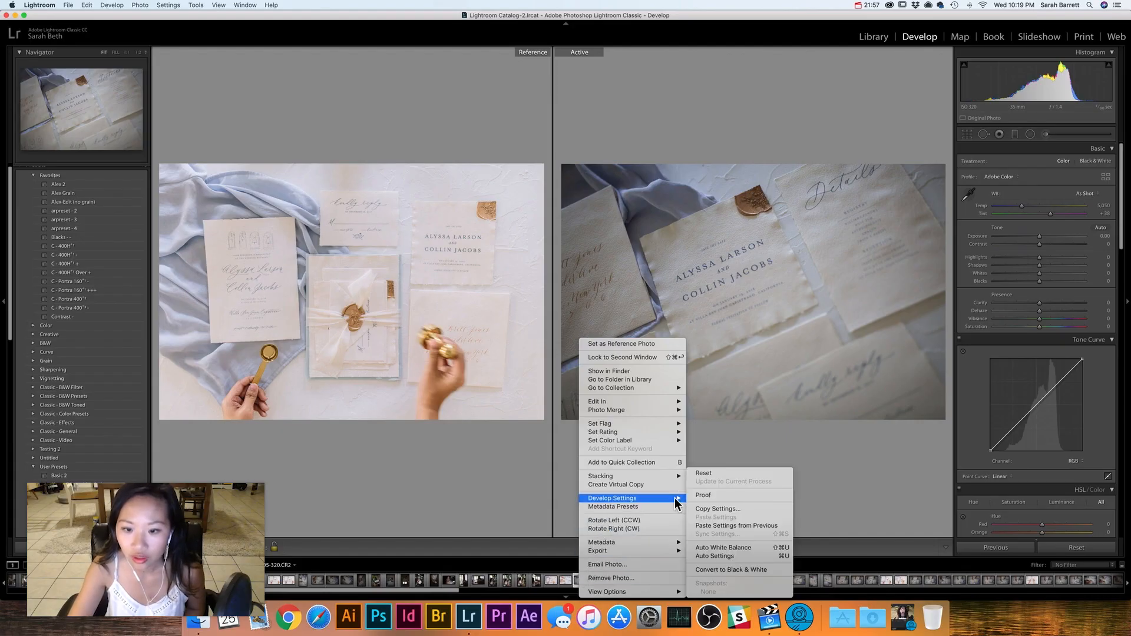
click(709, 525)
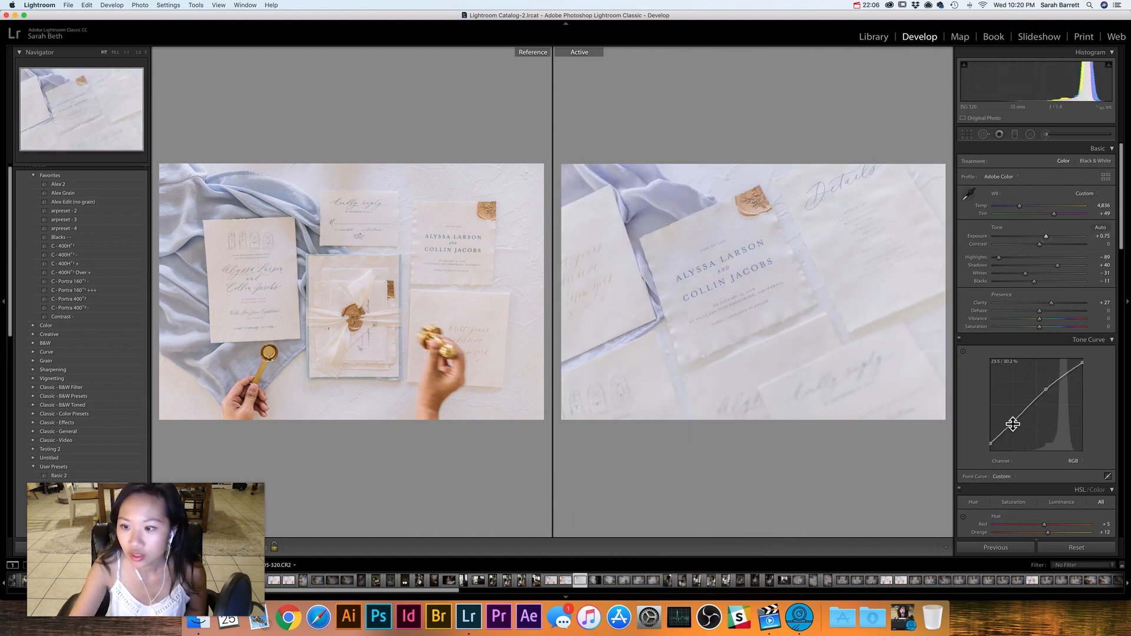
drag(1012, 424, 1012, 428)
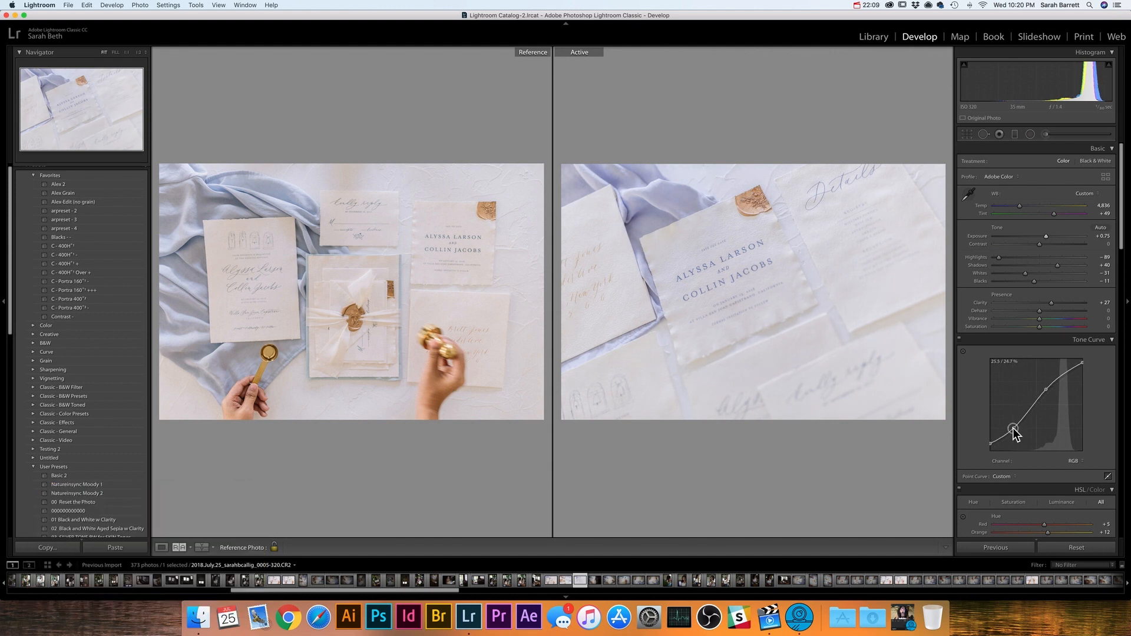
- Set the invitation close-up's temperature to 4,982 and tint to +51, lower its blue saturation, and compare before and after
drag(1054, 213, 1052, 214)
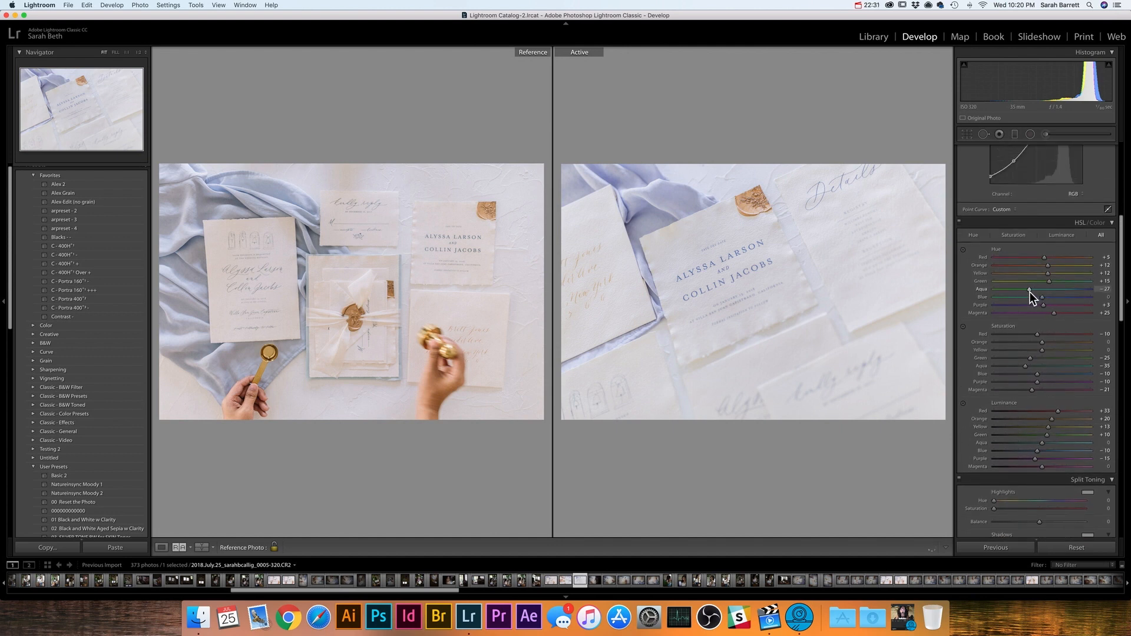
drag(1037, 373, 1026, 373)
scroll(1023, 375, up, 5)
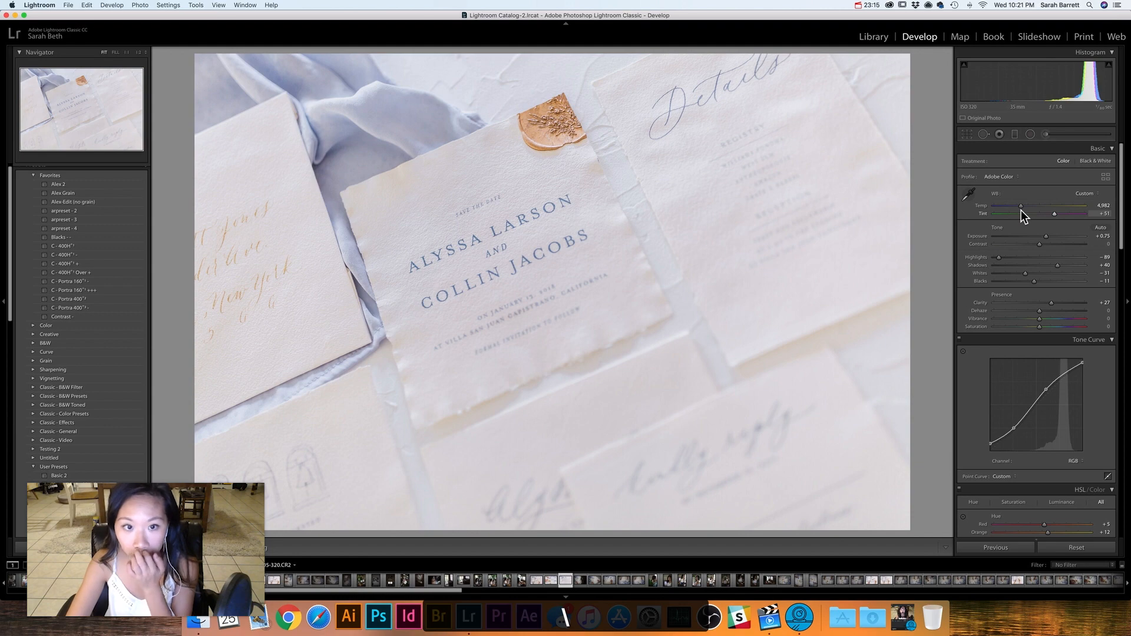
key(backslash)
key(backslash)
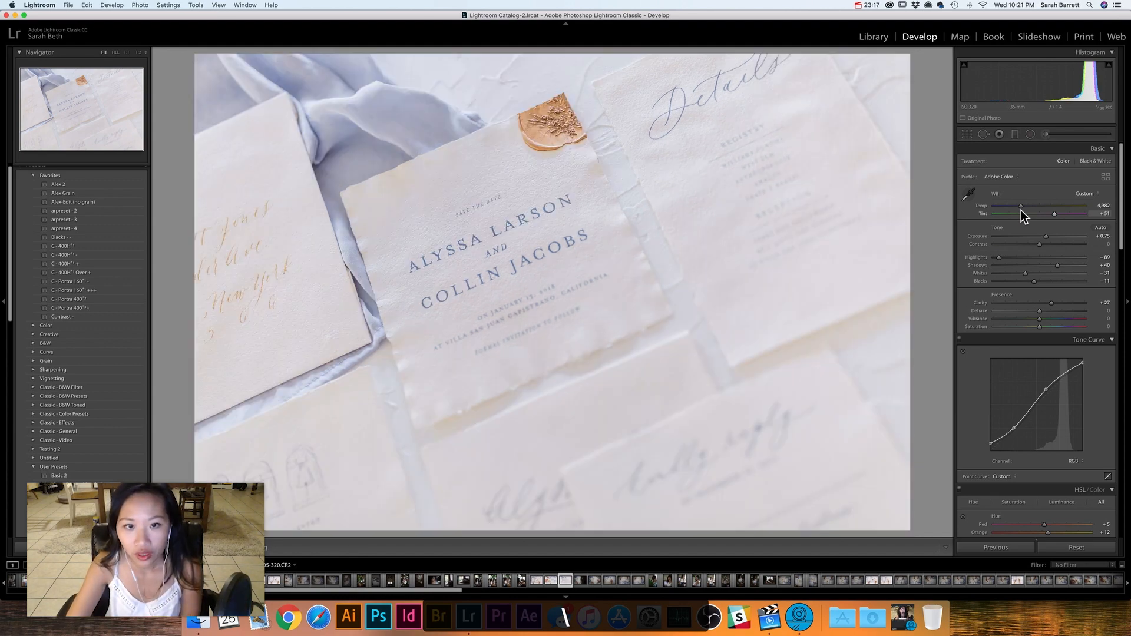
key(backslash)
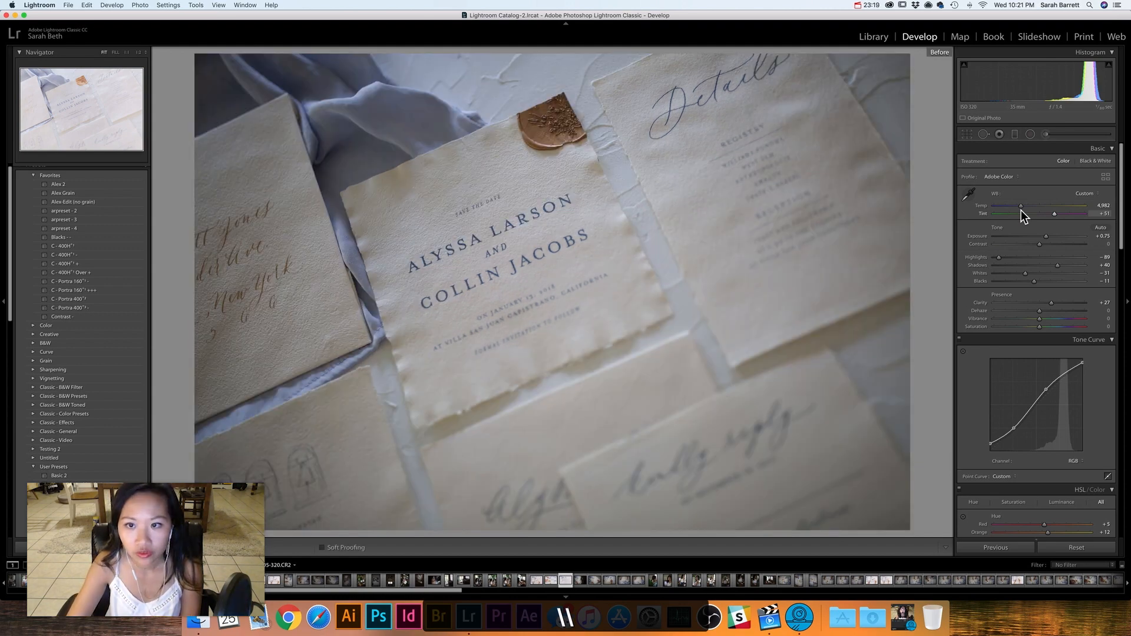
key(backslash)
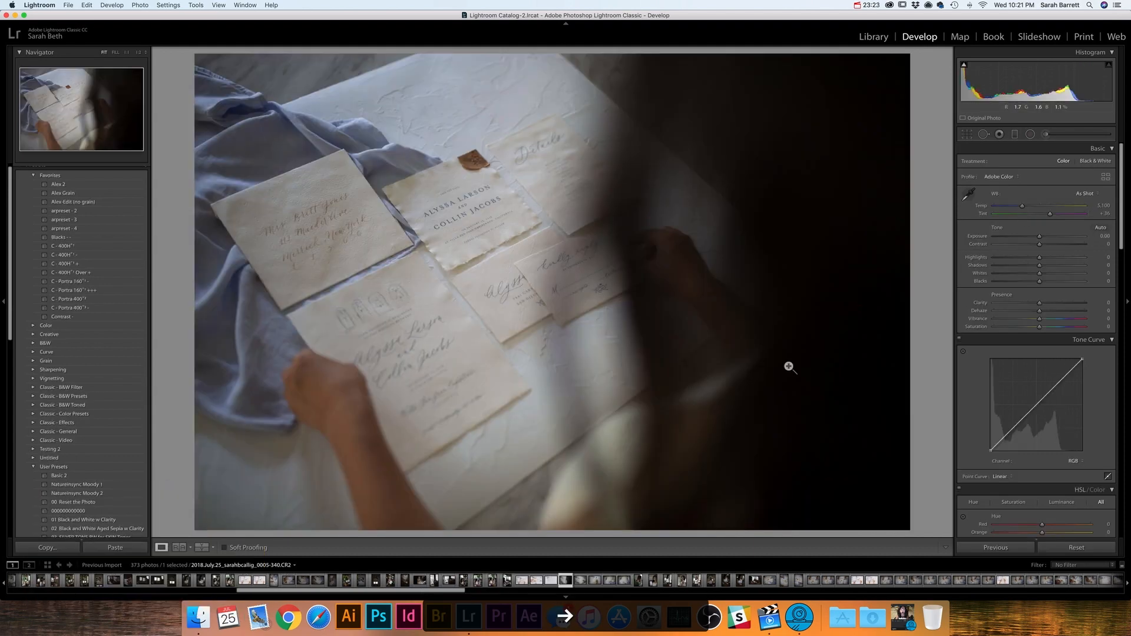
- Paste the previous develop settings onto the stationery photo with the dark blurred foreground, set temperature to 4,985 and fine-tune the curve's shadow point
right_click(566, 583)
mouse_move(648, 499)
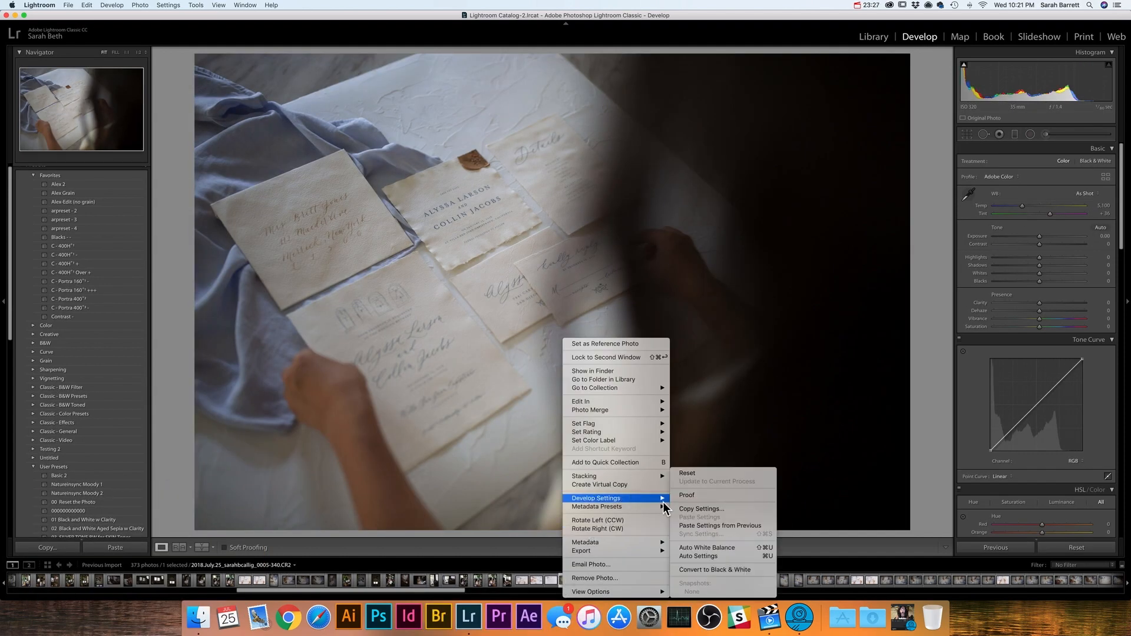
click(695, 529)
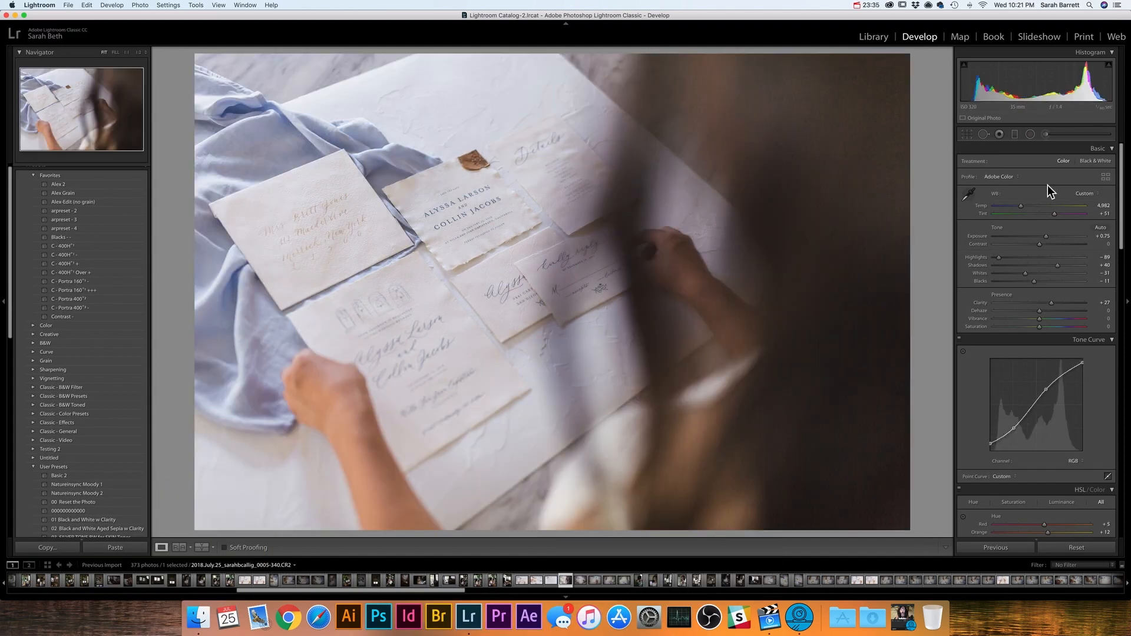
drag(1021, 206, 1020, 211)
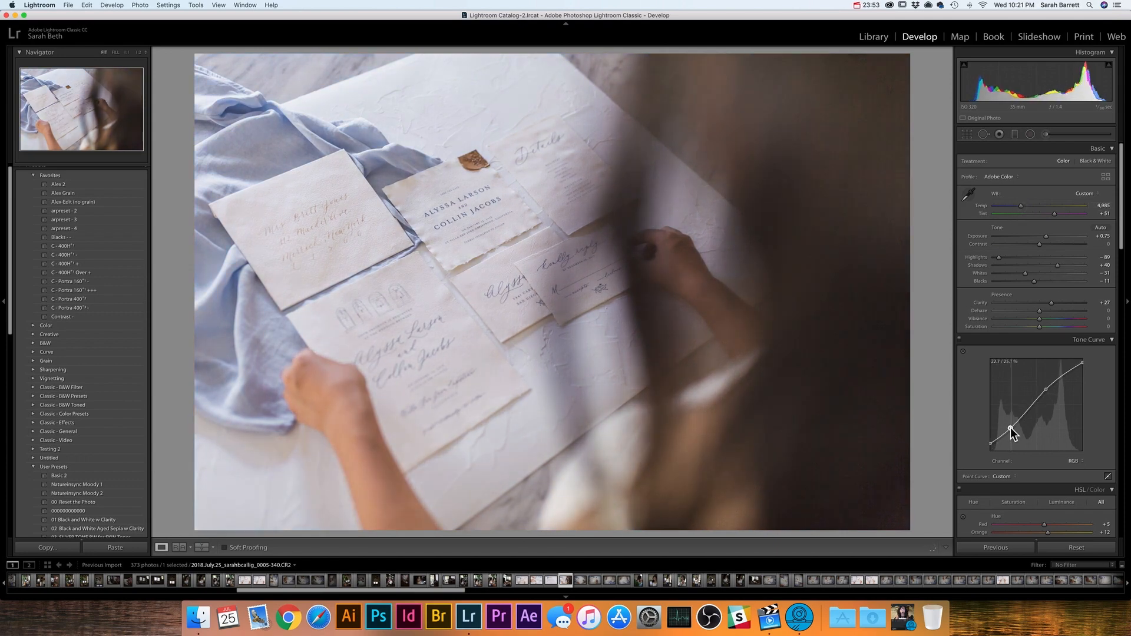
scroll(1009, 427, down, 5)
scroll(1011, 427, down, 2)
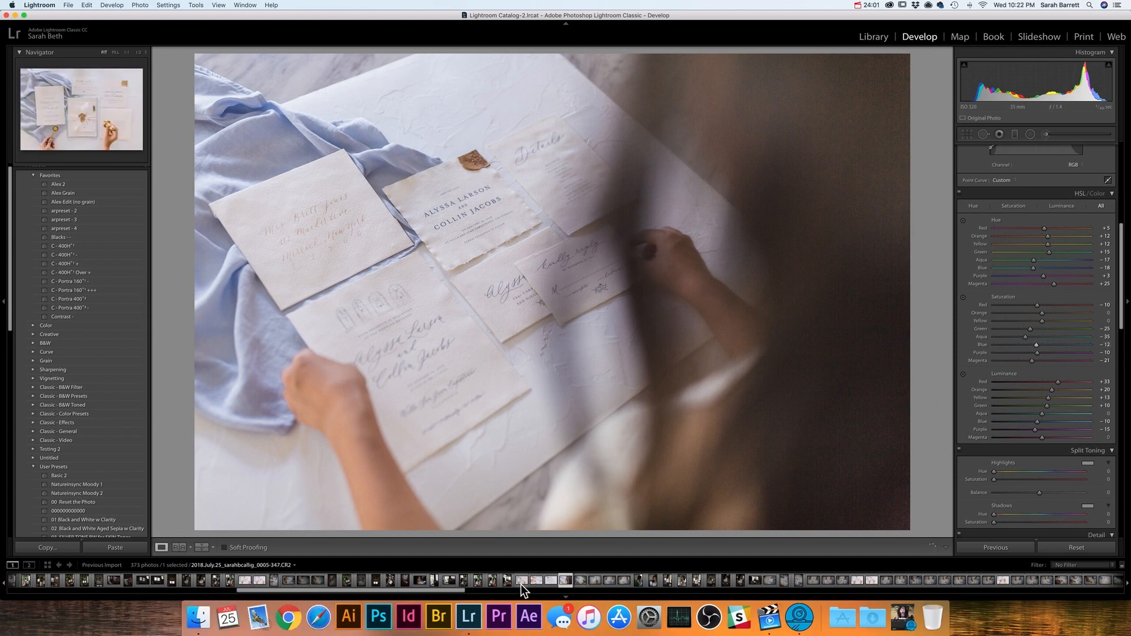
- Compare the photo with the flat-lay reference, set temperature to 5,206, tint to +54 and exposure to +1.00, and check before and after
key(shift+r)
scroll(1043, 236, up, 5)
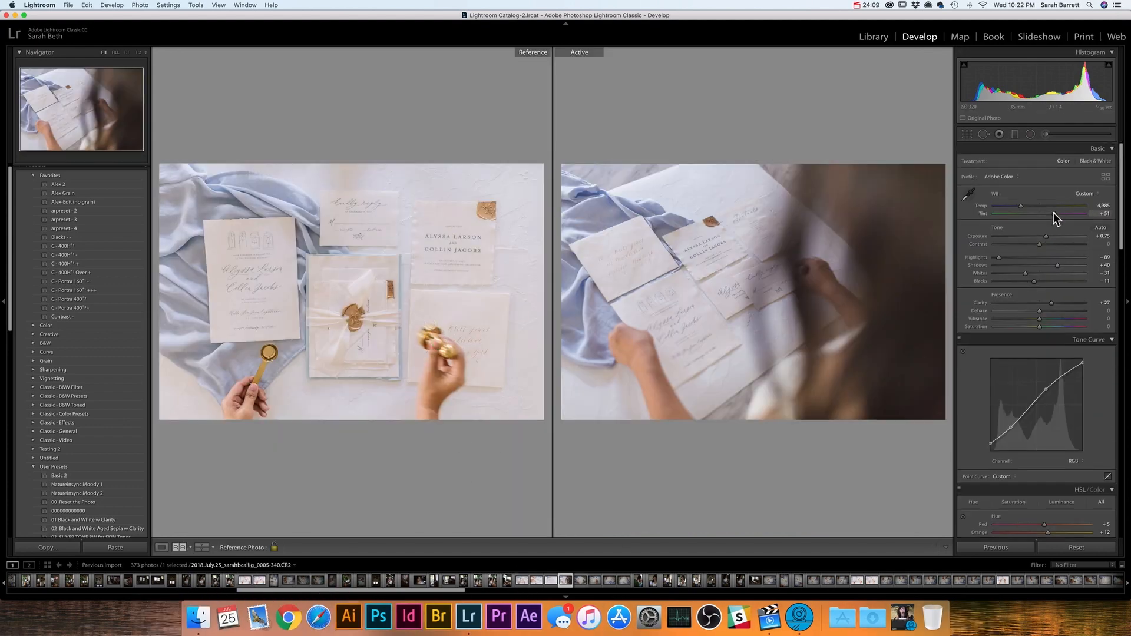
drag(1026, 205, 1023, 205)
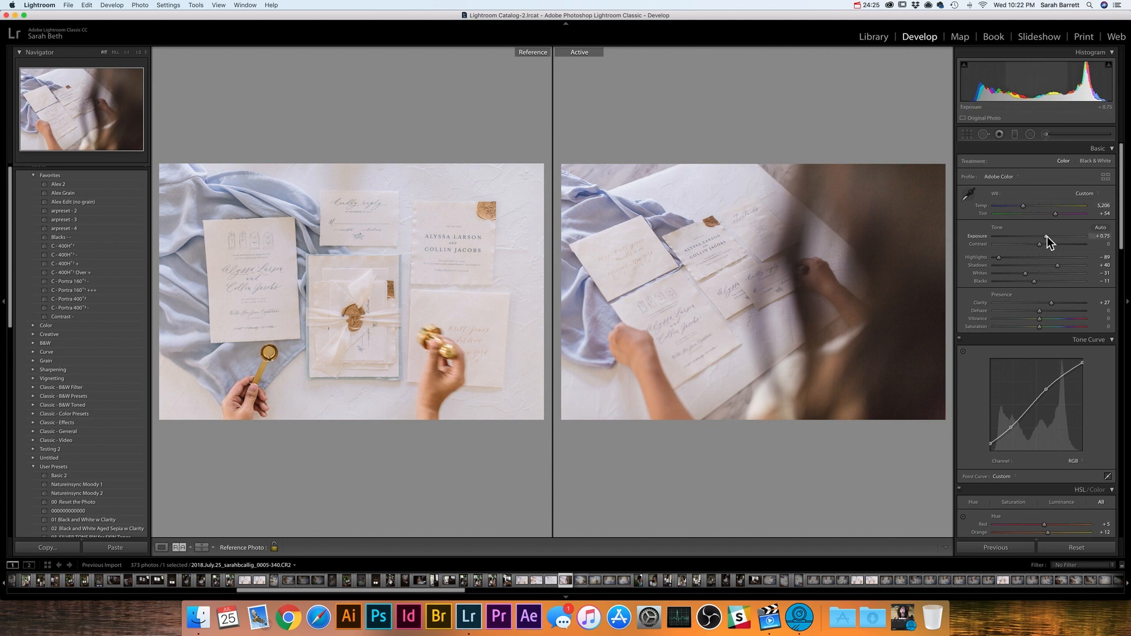
drag(1047, 236, 1049, 235)
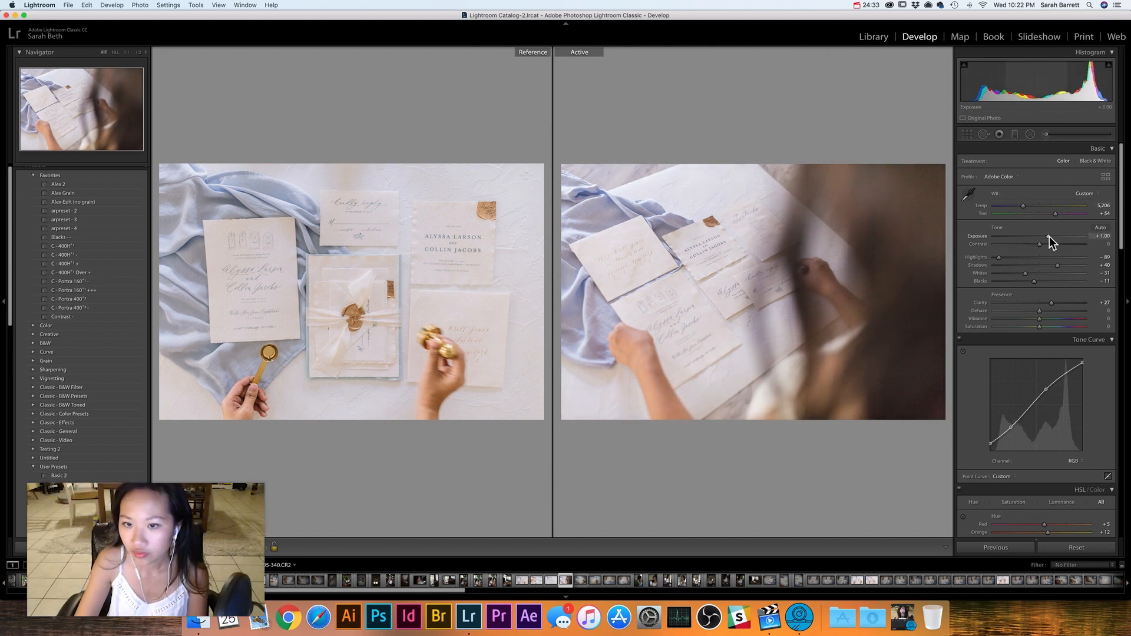
key(backslash)
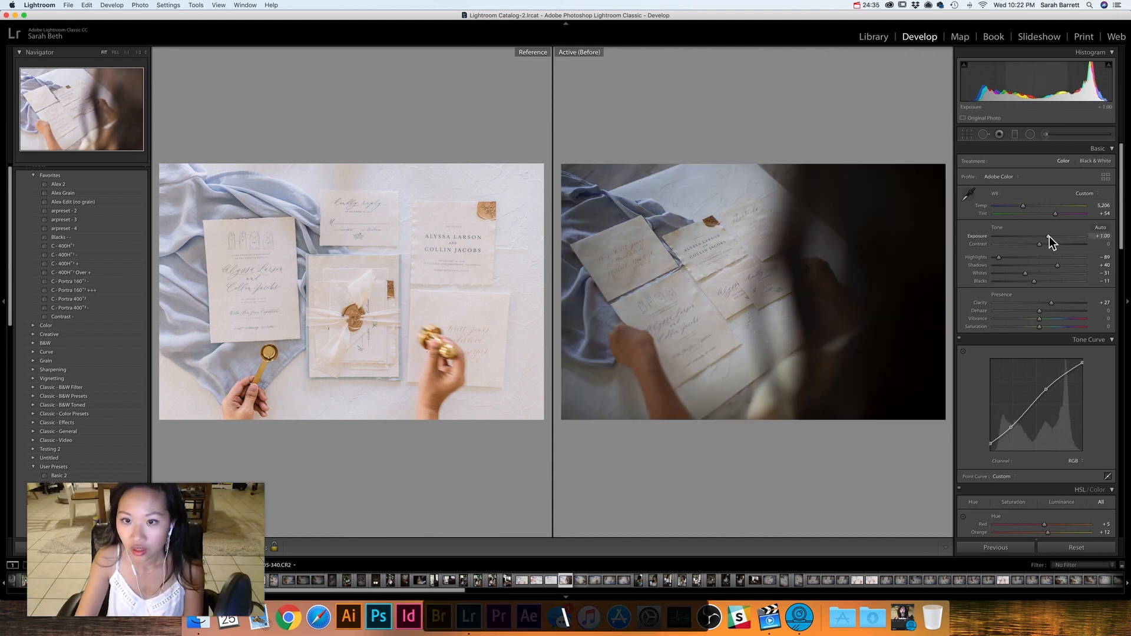
key(backslash)
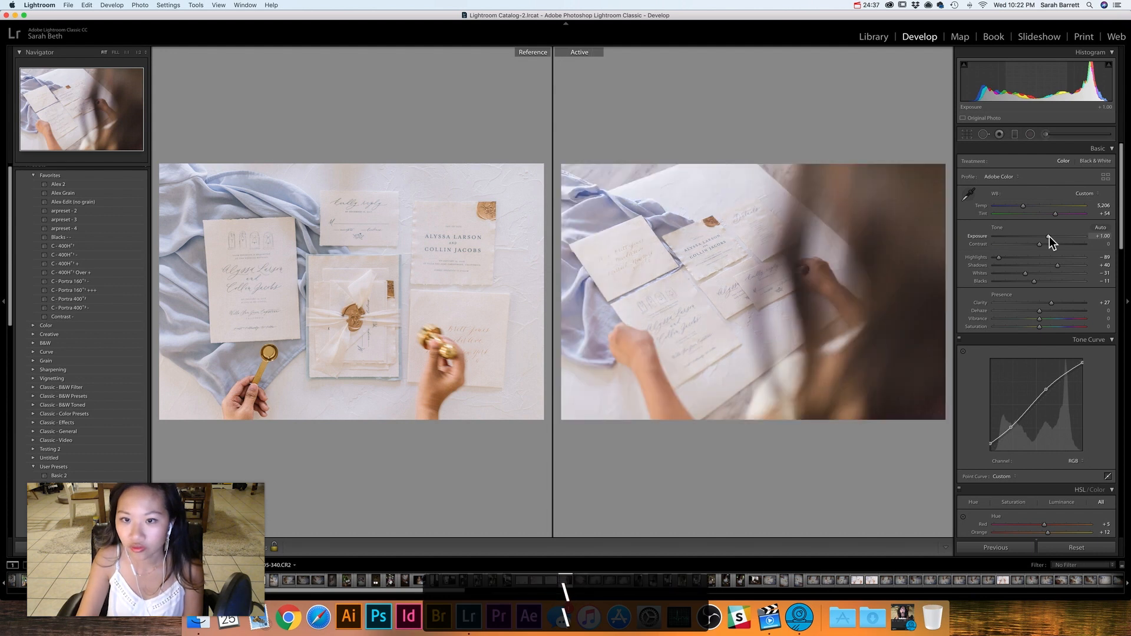
- Paste the previous settings onto the unedited photo of hands arranging stationery, and set exposure +0.60, highlights -88, shadows +22, whites -22 and blacks -13
key(Left)
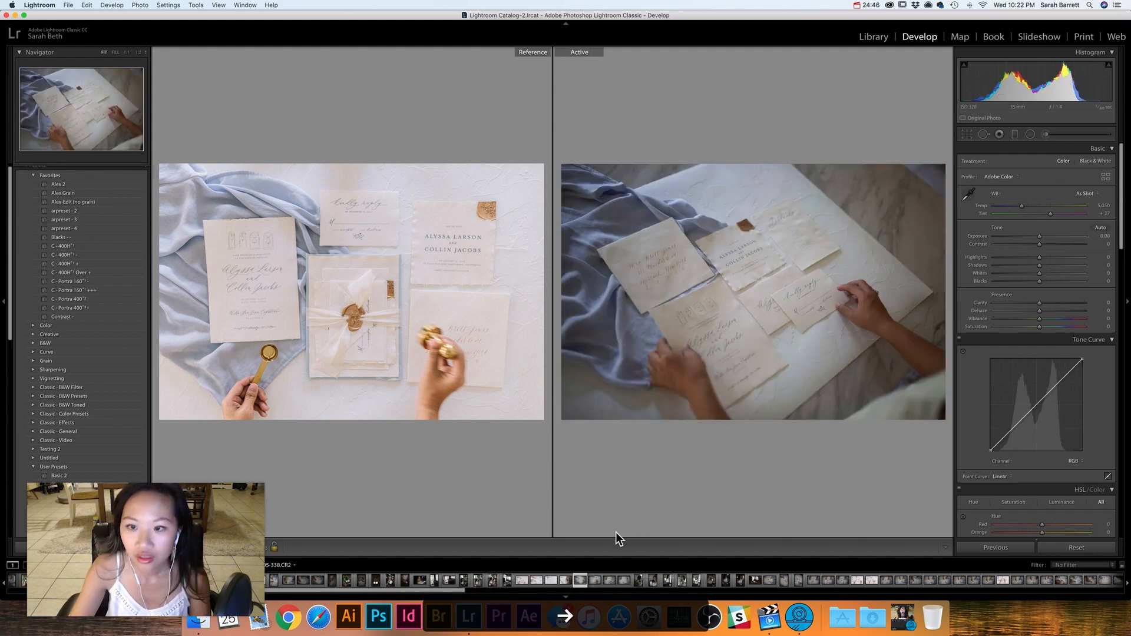
right_click(580, 581)
mouse_move(620, 500)
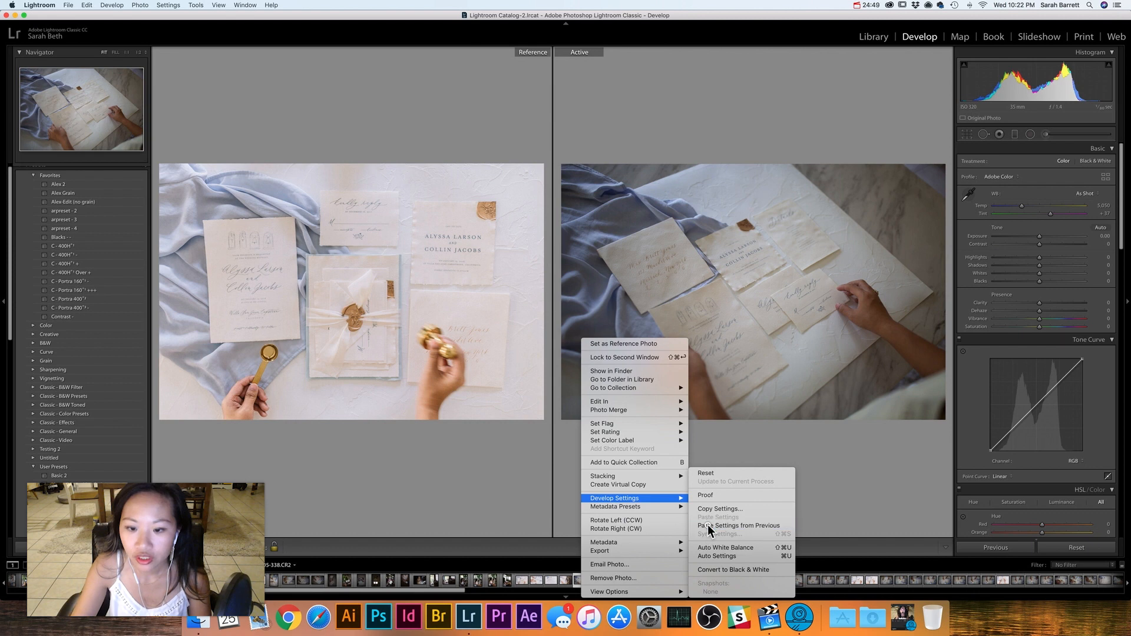
click(708, 524)
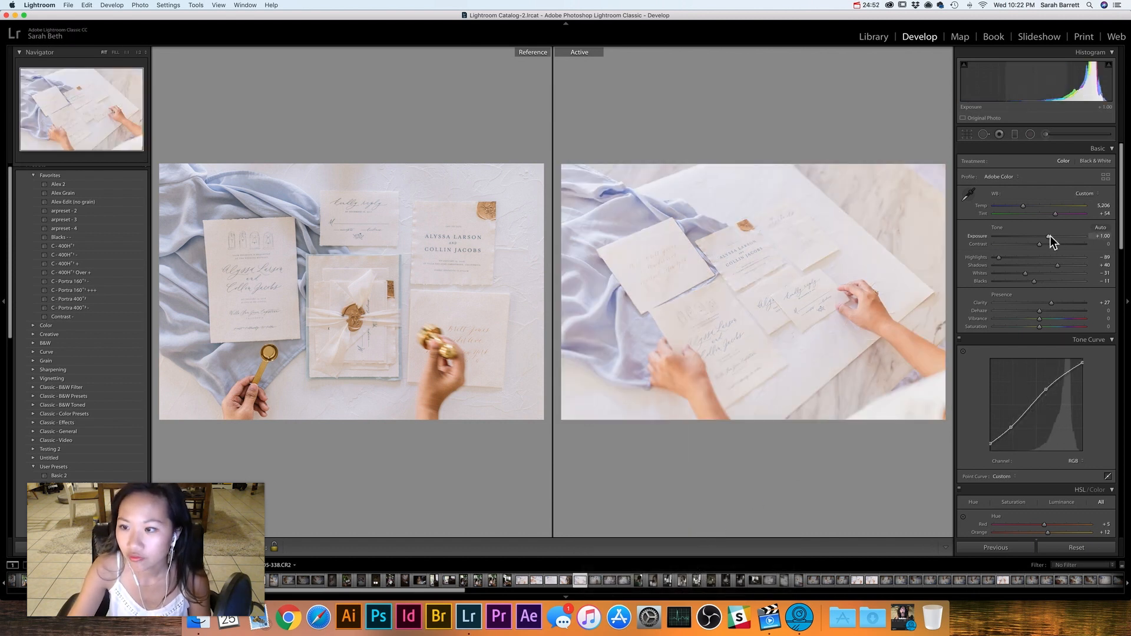
drag(1047, 235, 1045, 235)
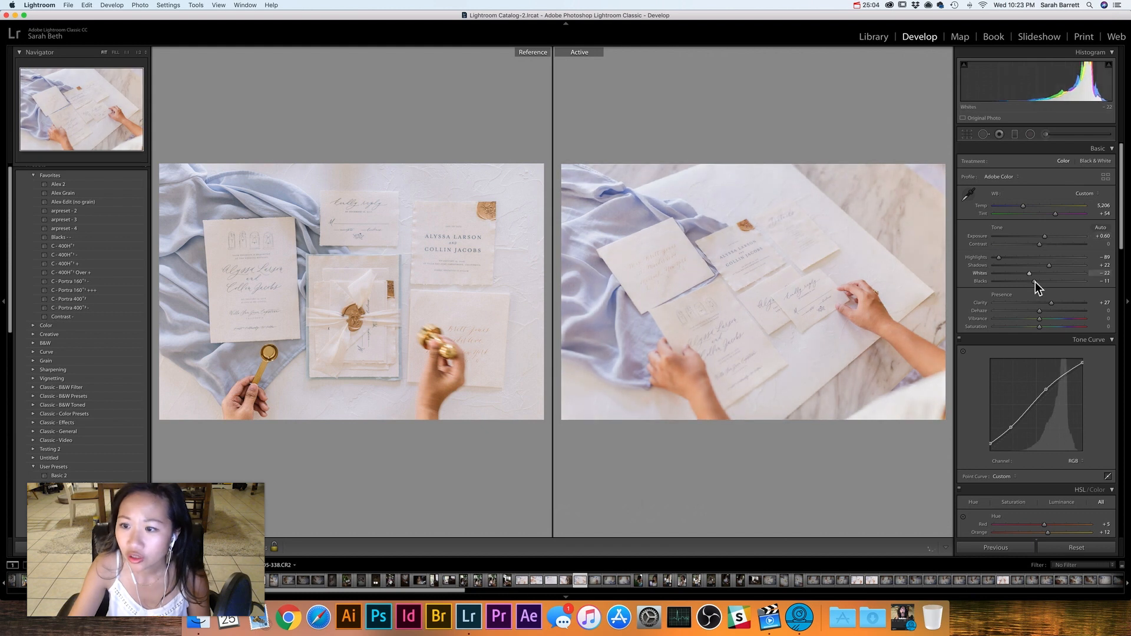
mouse_move(999, 257)
mouse_down()
mouse_move(1012, 258)
mouse_move(1001, 258)
mouse_up()
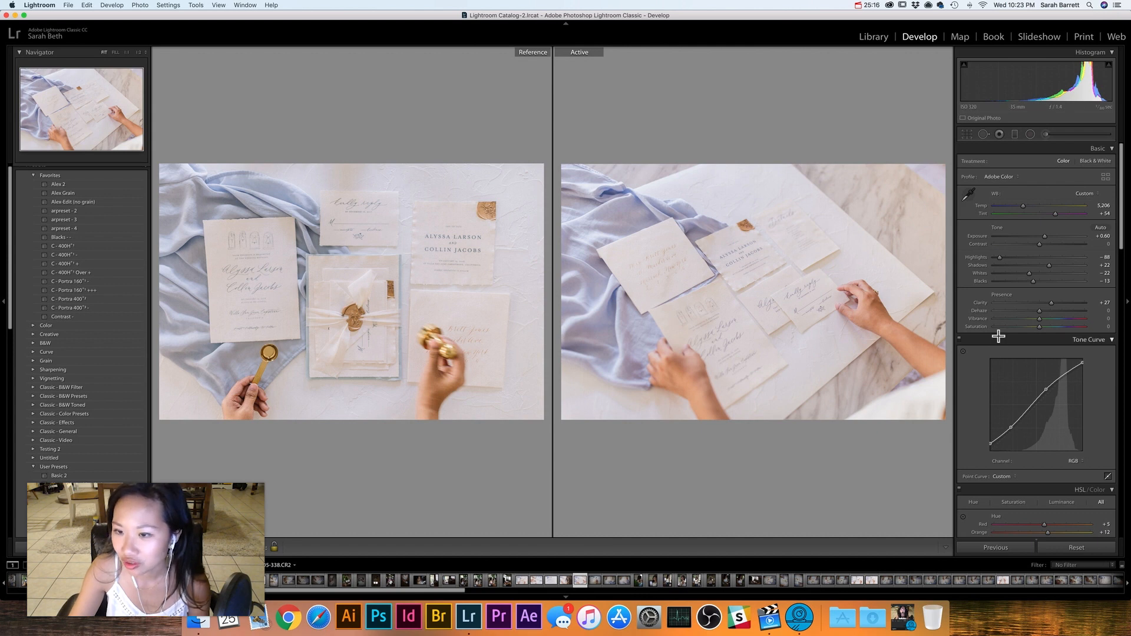
- Shift the hues of the photo of hands arranging stationery to aqua -26 and blue -31
scroll(998, 334, down, 5)
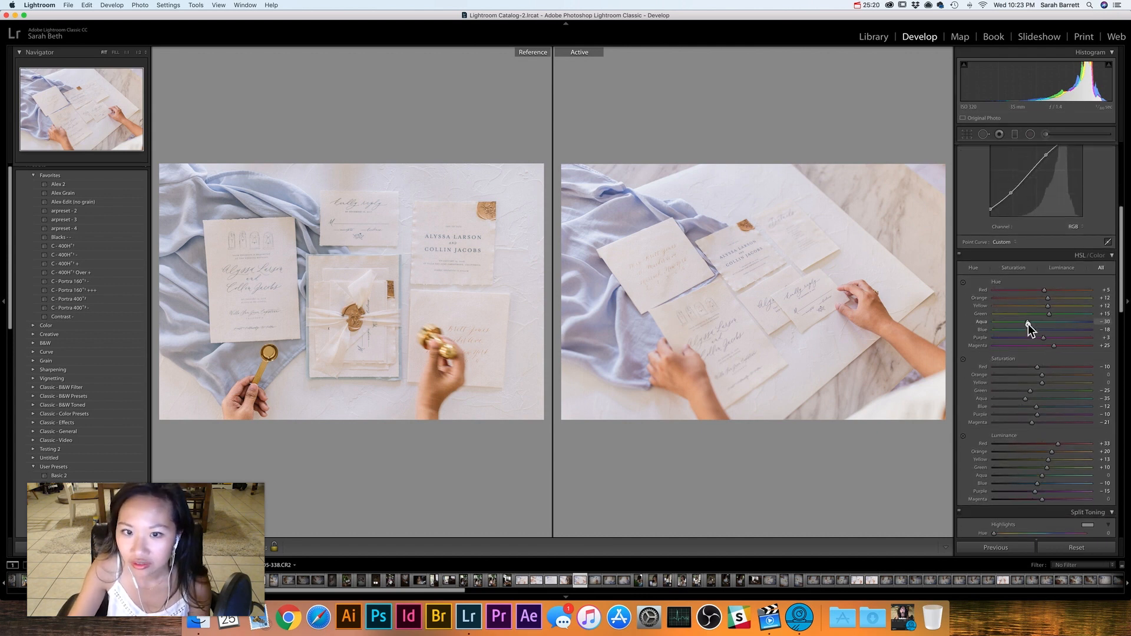
click(1030, 324)
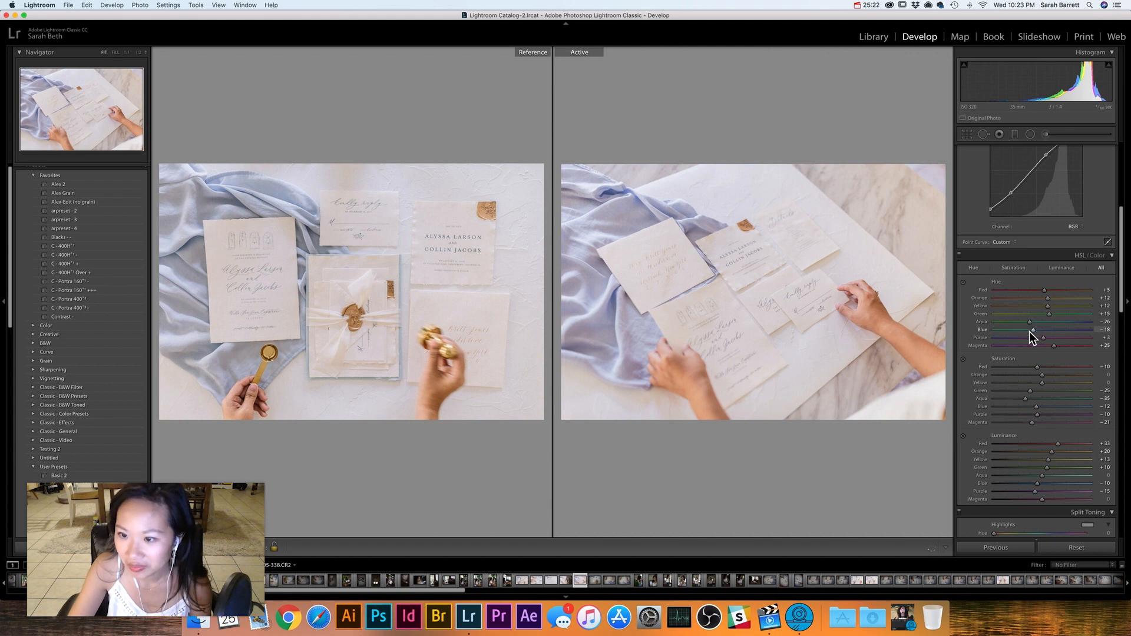
click(1026, 330)
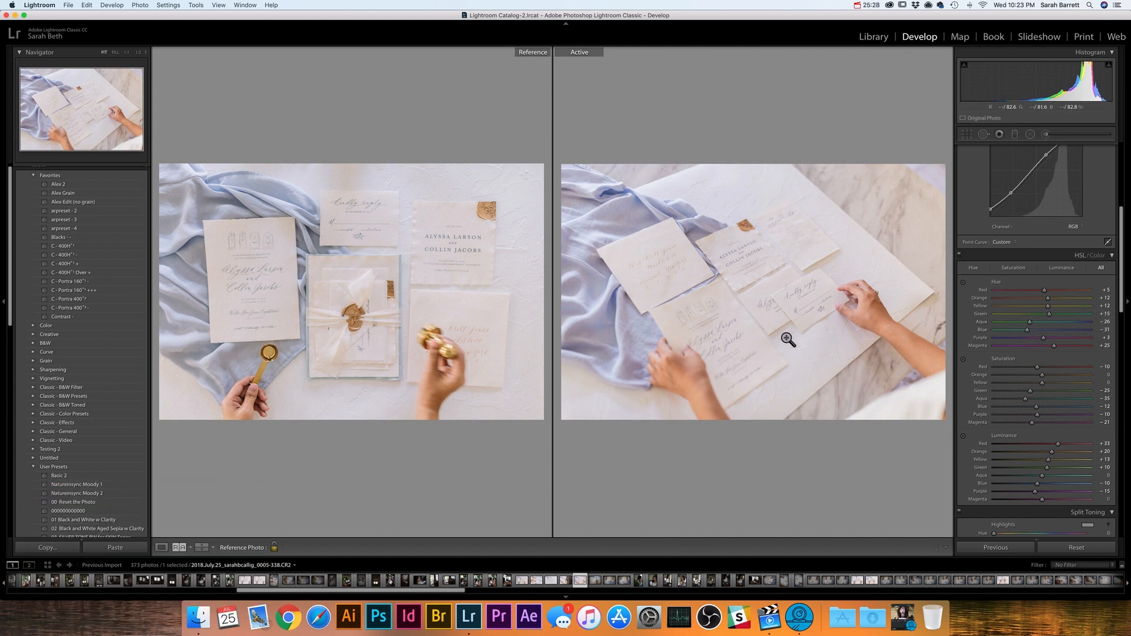
- Paste the previous develop settings onto the close-up of the hand-held invitation and the upside-down overhead photo, and rotate the overhead photo upright
key(Right)
right_click(564, 582)
click(703, 524)
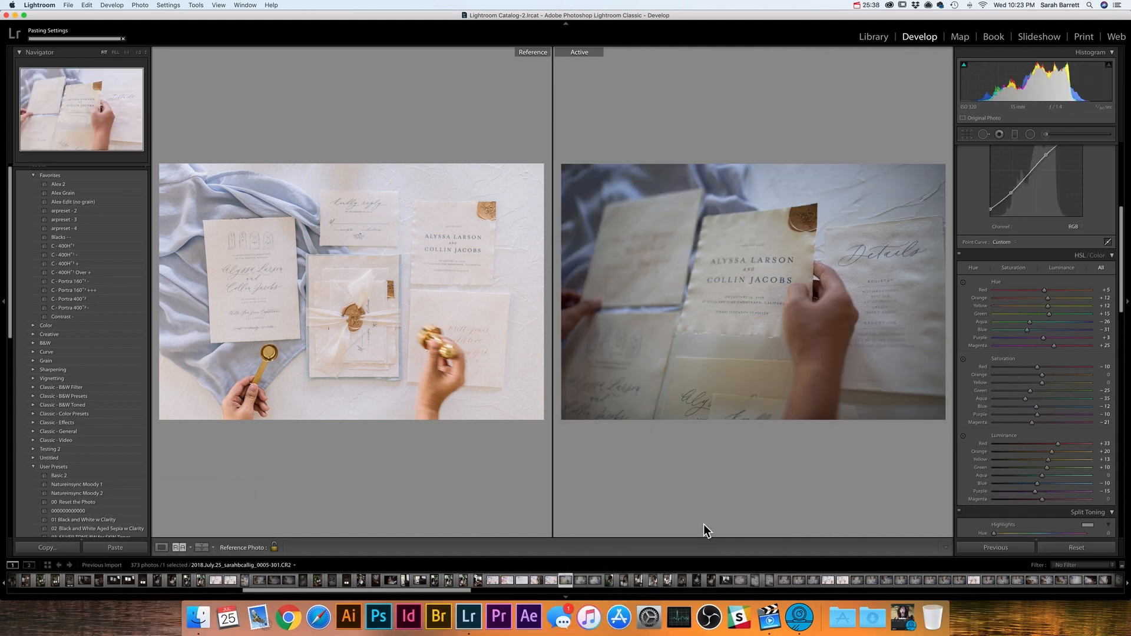
key(Right)
right_click(564, 581)
click(690, 523)
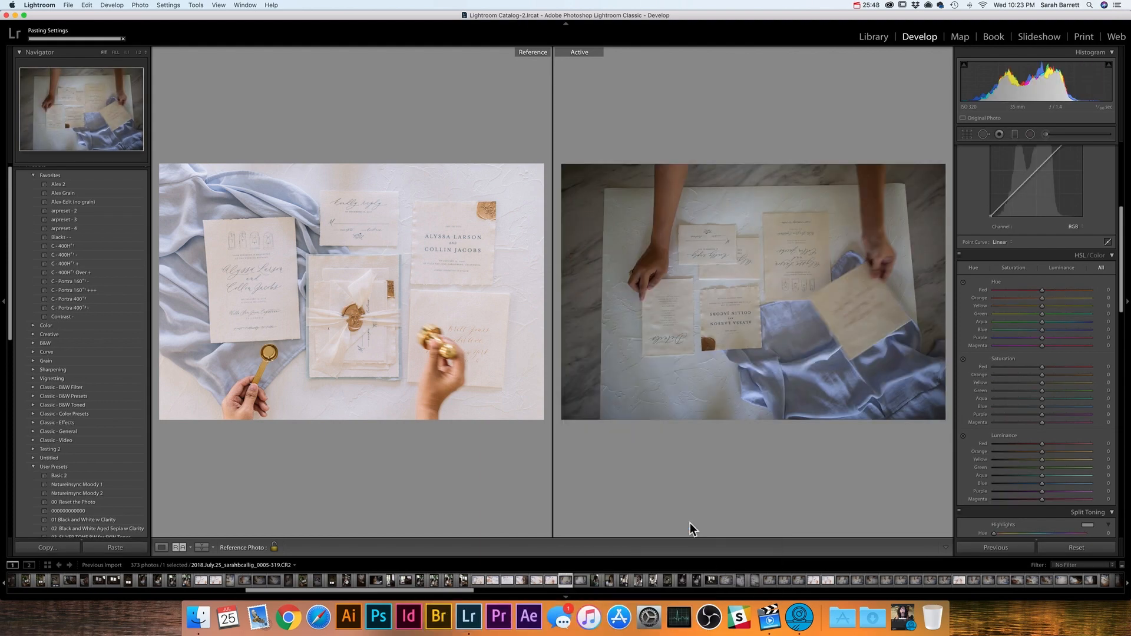
click(599, 582)
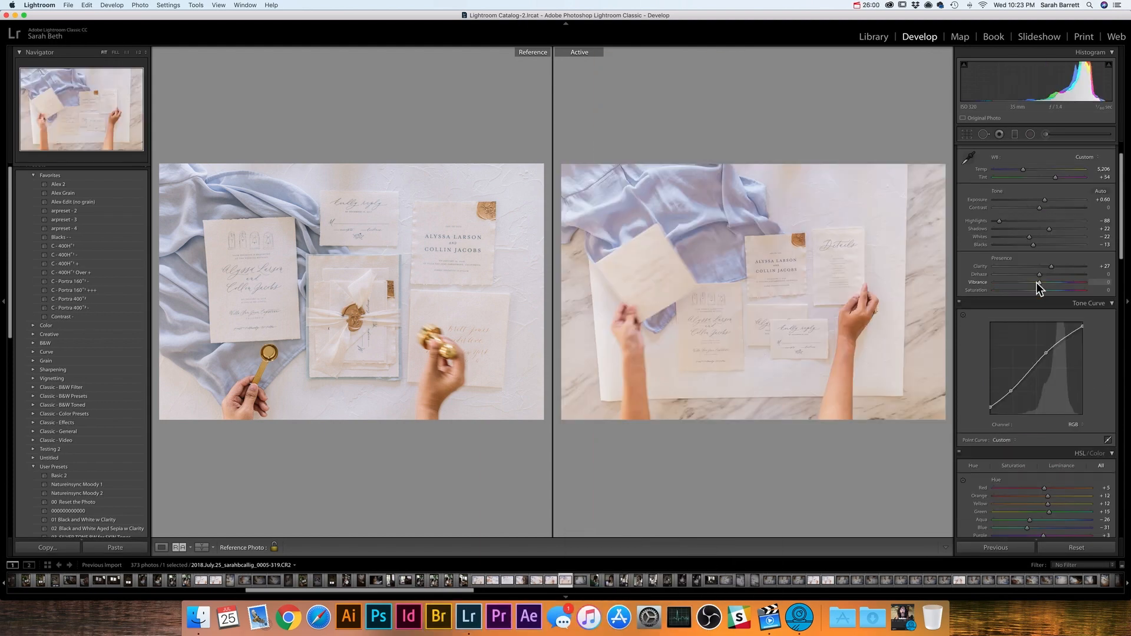
- Set the overhead photo's temperature to 5,035, purple luminance to +37 and magenta luminance to +15, and lower its clarity
scroll(1036, 282, up, 2)
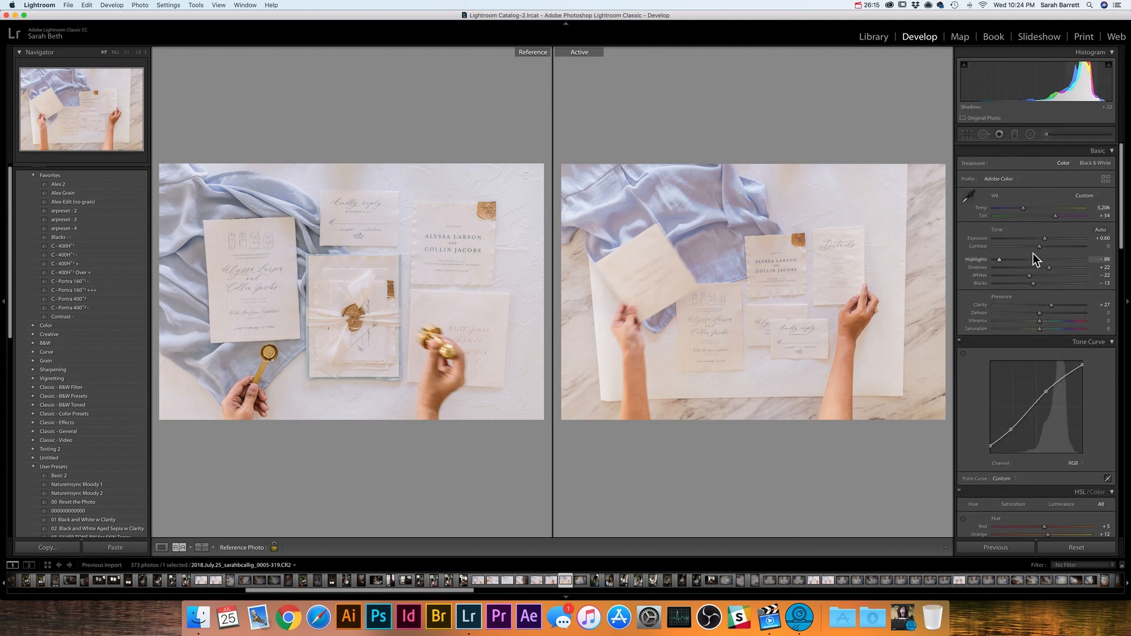
drag(1025, 207, 1022, 206)
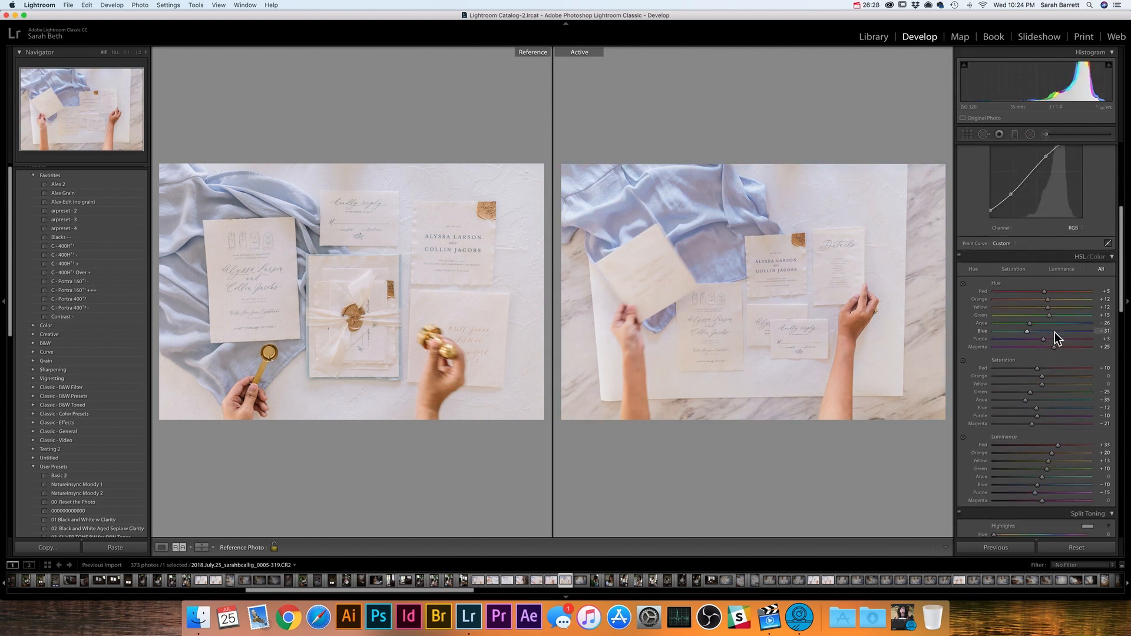
scroll(1054, 332, down, 2)
drag(1010, 461, 1026, 459)
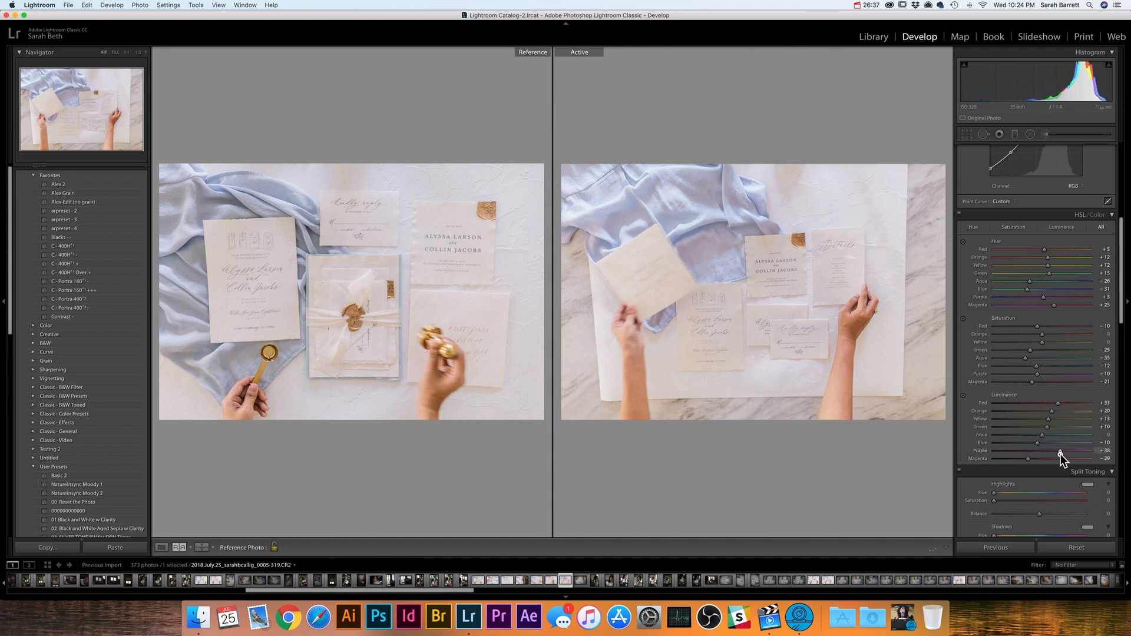
drag(1060, 458, 1052, 459)
scroll(1060, 447, down, 5)
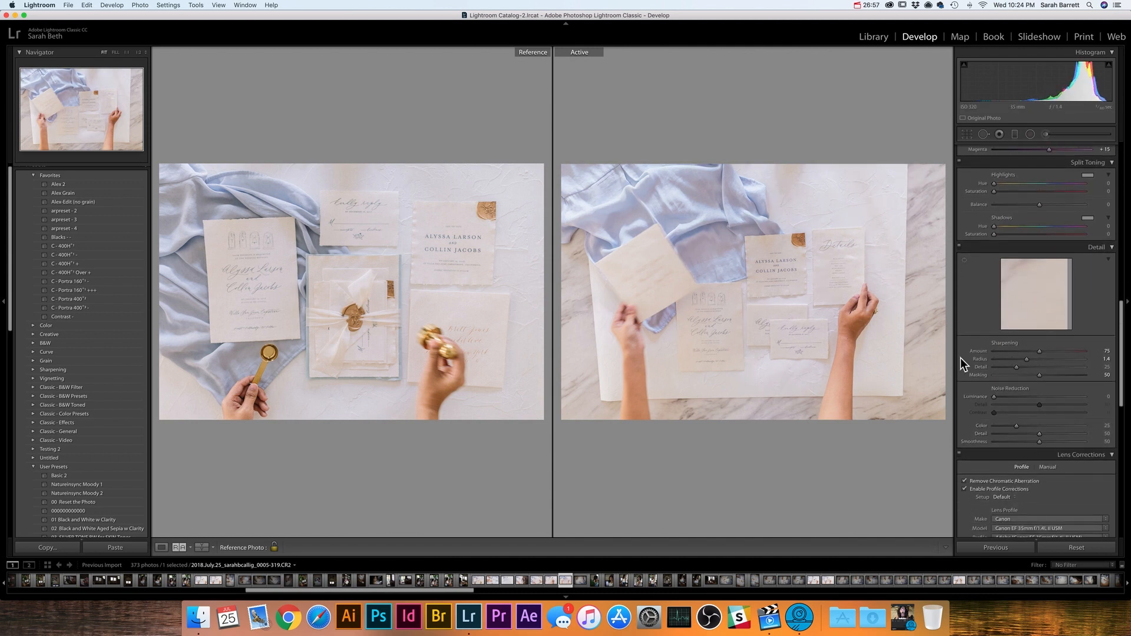
scroll(995, 375, up, 3)
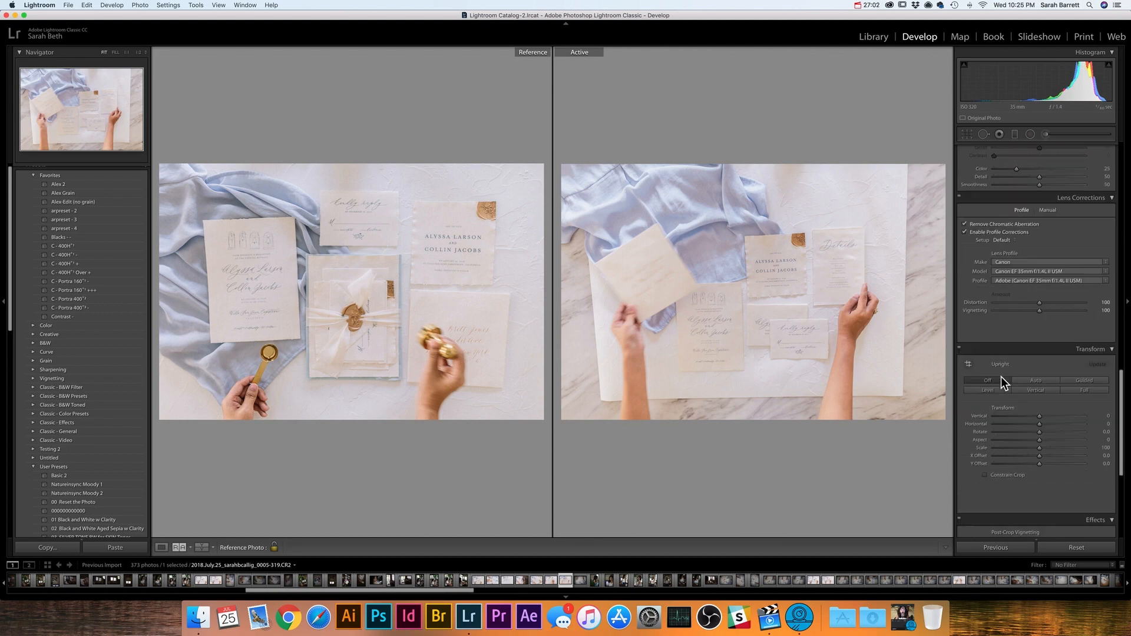
scroll(1001, 377, up, 3)
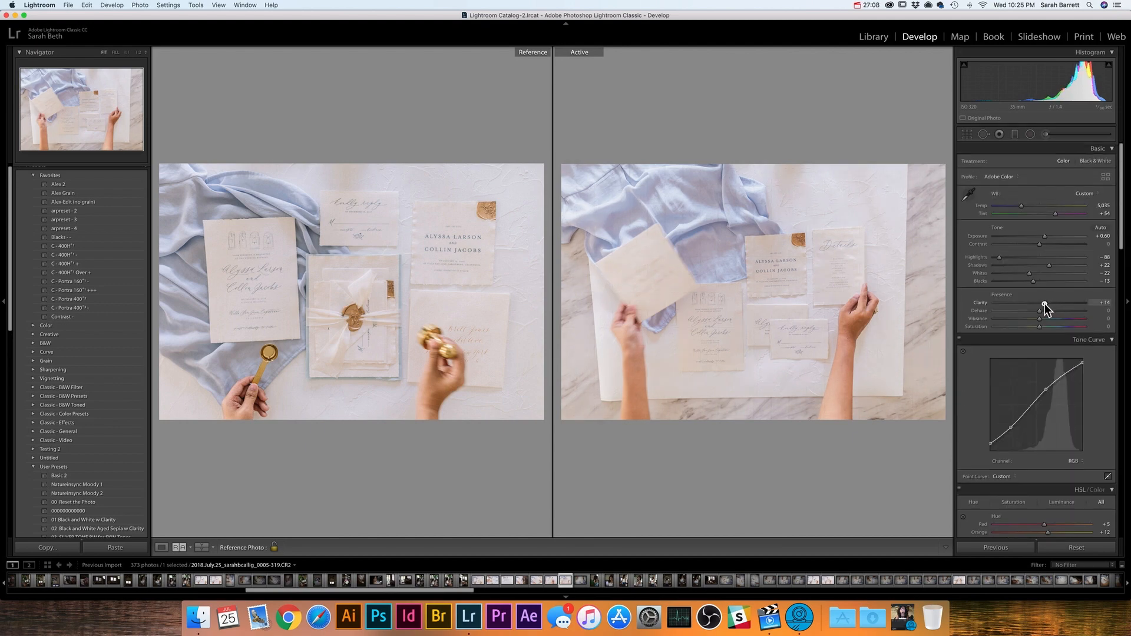
- Add film grain to the wax-seal close-up and other stationery photos, using amount 15 and size 30 on the overhead photo
scroll(1034, 316, down, 6)
click(492, 578)
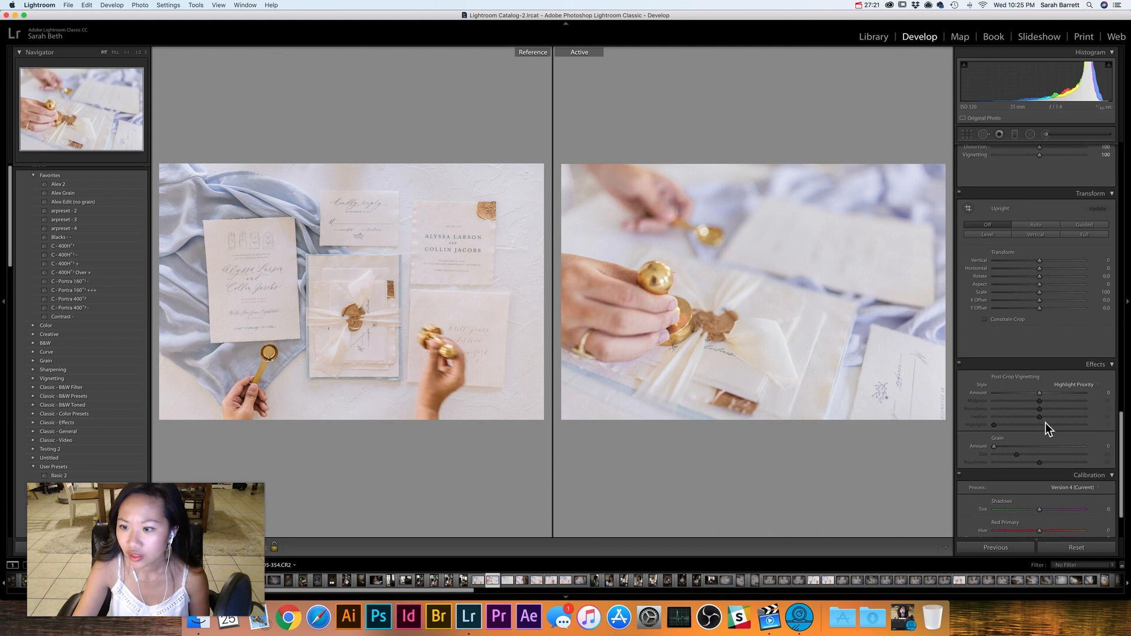
scroll(1026, 291, up, 5)
scroll(1027, 292, up, 4)
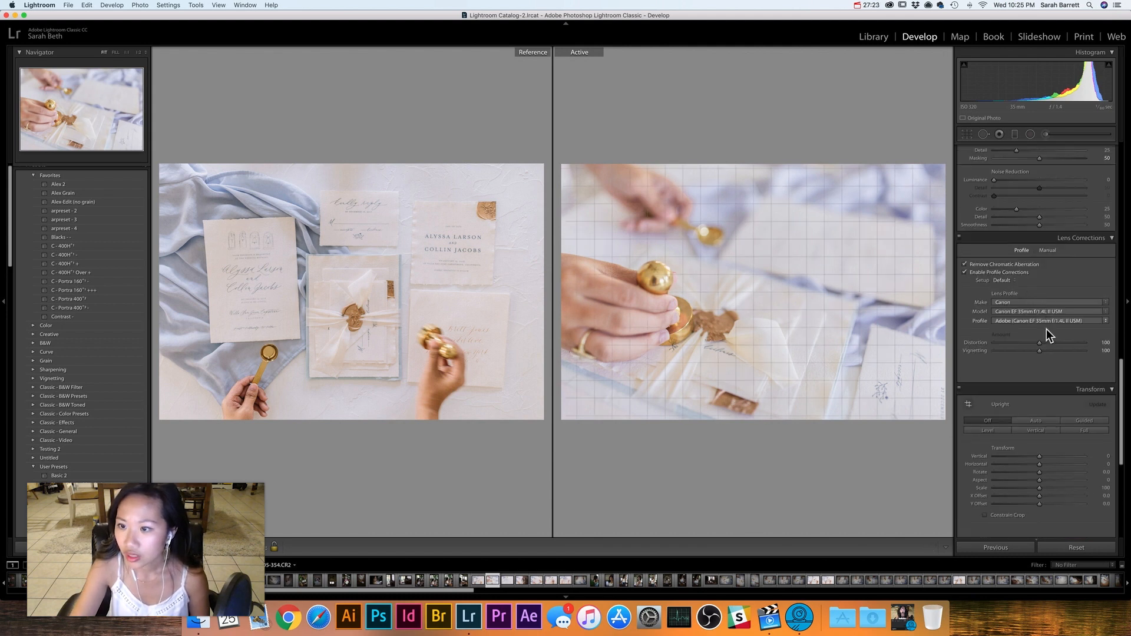
scroll(1039, 342, down, 7)
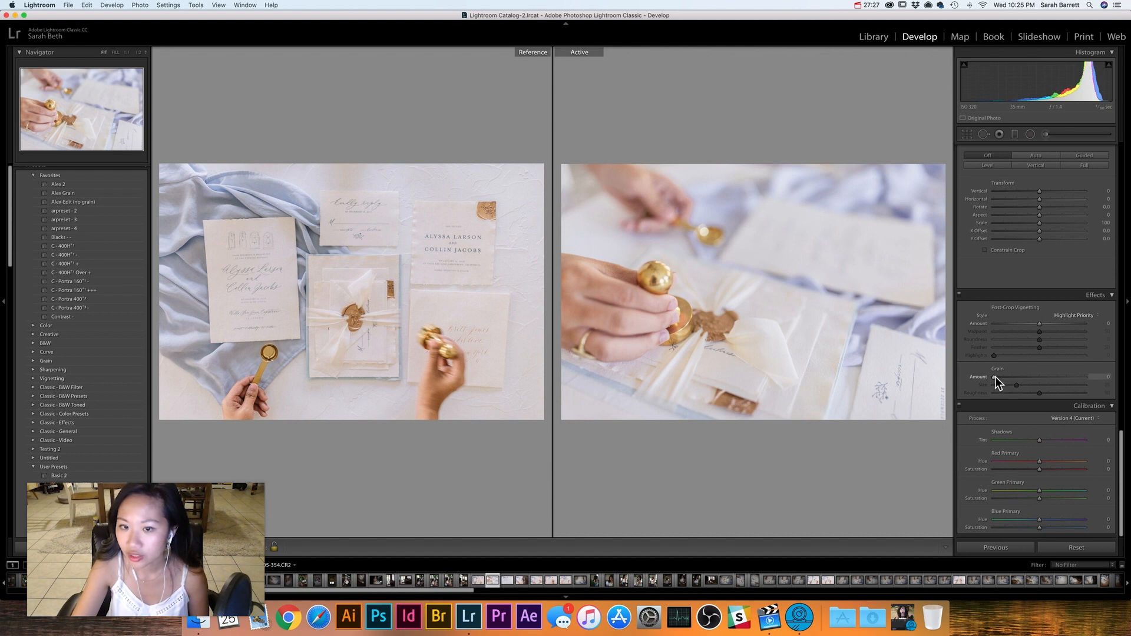
mouse_move(997, 377)
mouse_down()
mouse_move(1019, 377)
mouse_move(1008, 378)
mouse_up()
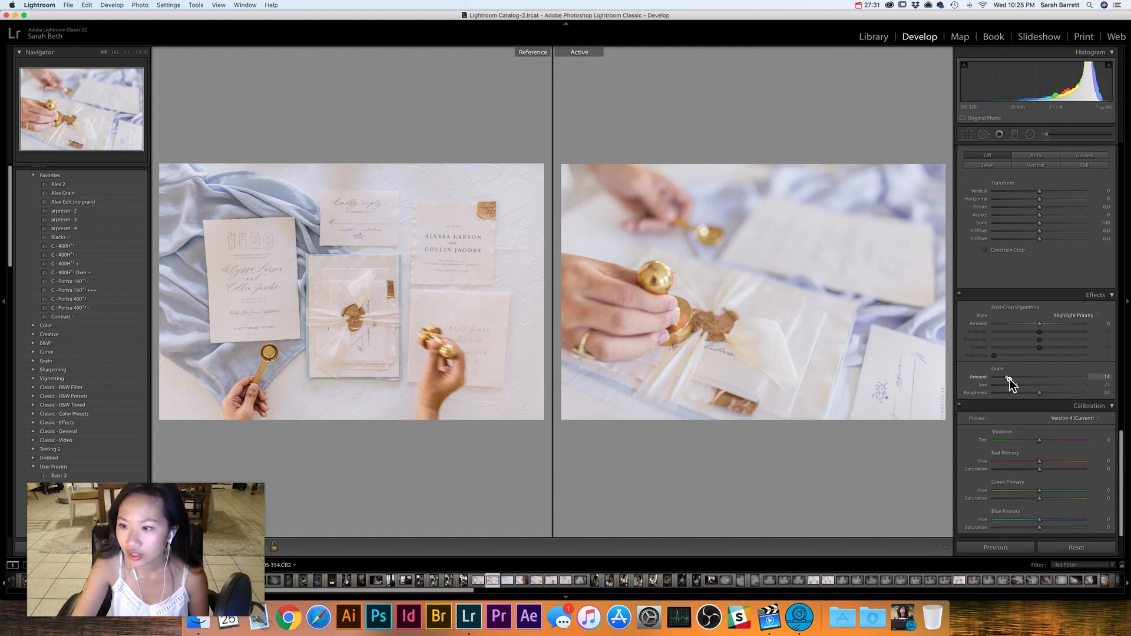
drag(1009, 379, 1023, 386)
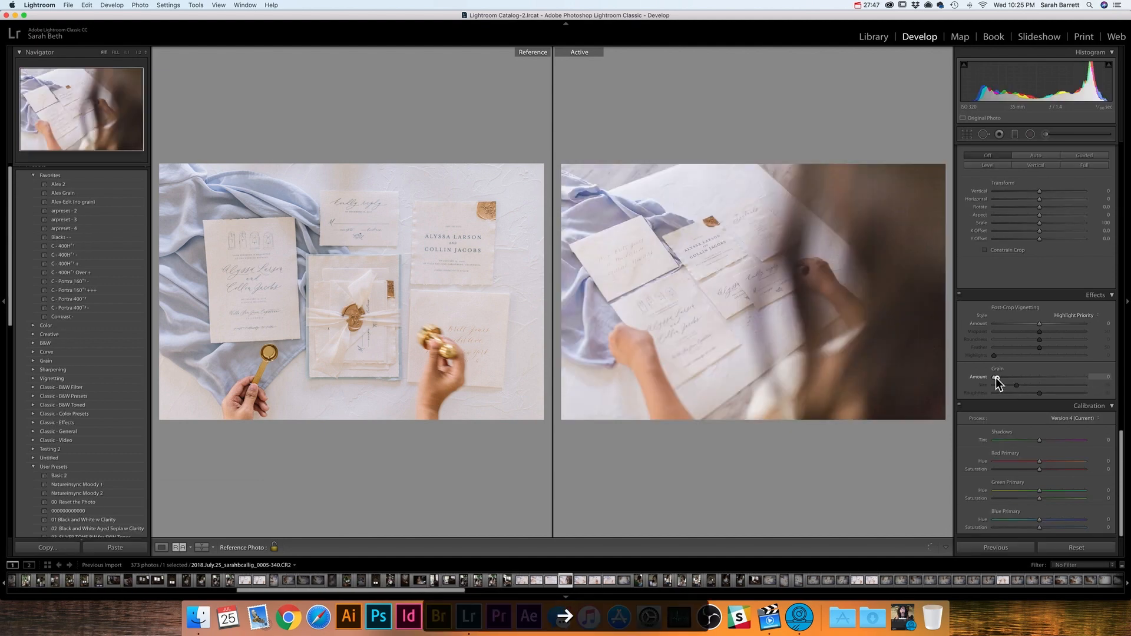
drag(1020, 388, 1023, 390)
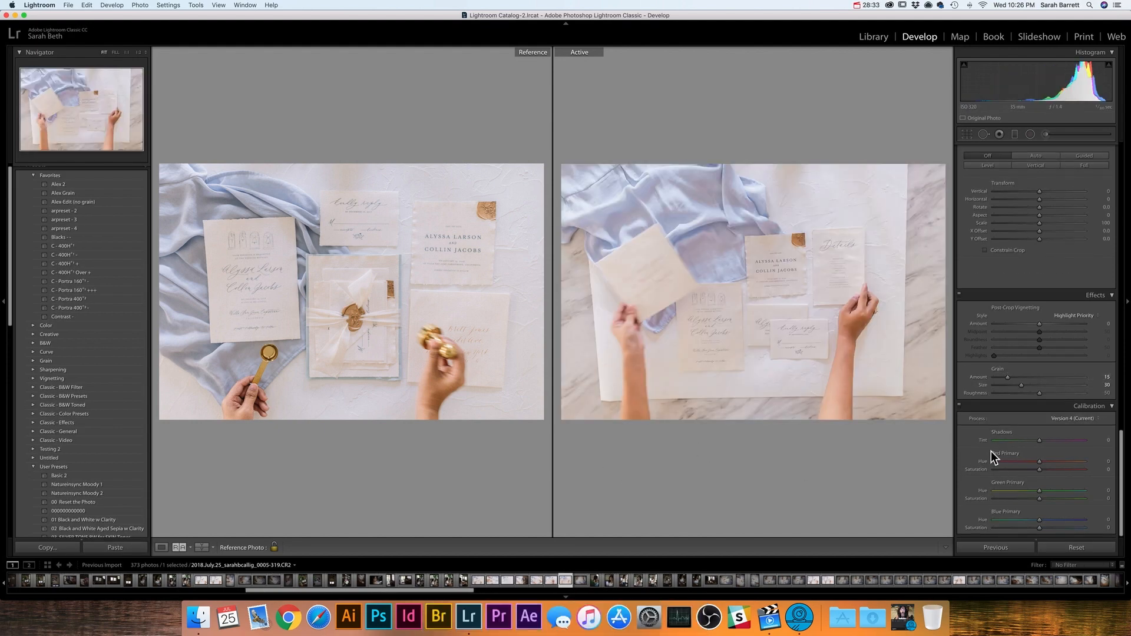
- Constrain the overhead photo's crop, set its transform rotation to +2.5, and crop in tighter on the stationery
scroll(991, 452, up, 3)
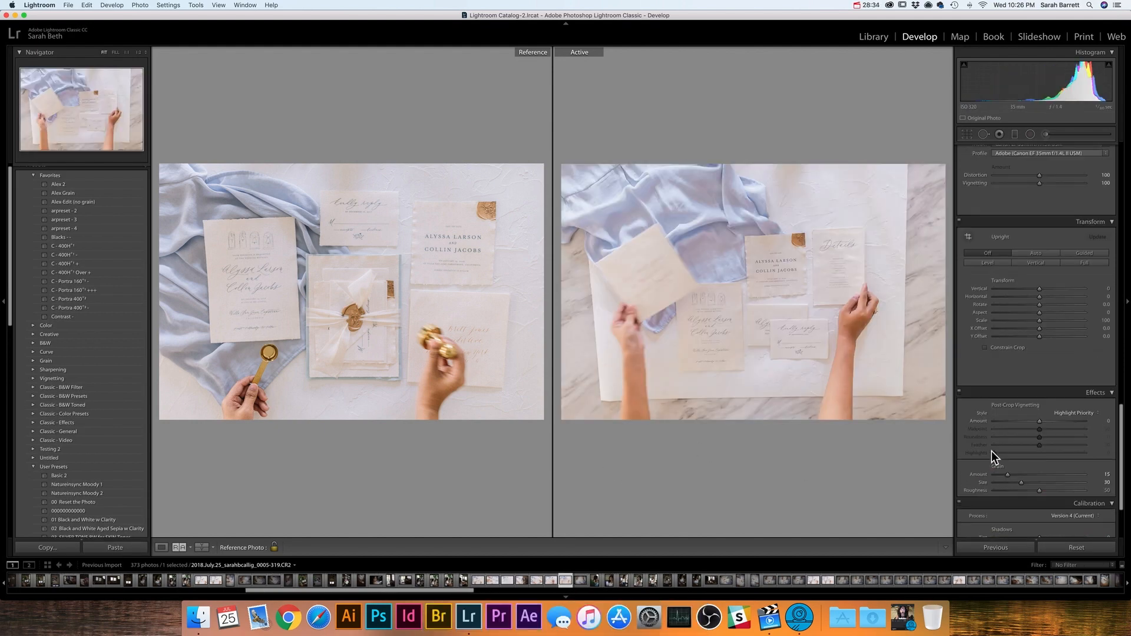
scroll(991, 450, up, 1)
click(1039, 300)
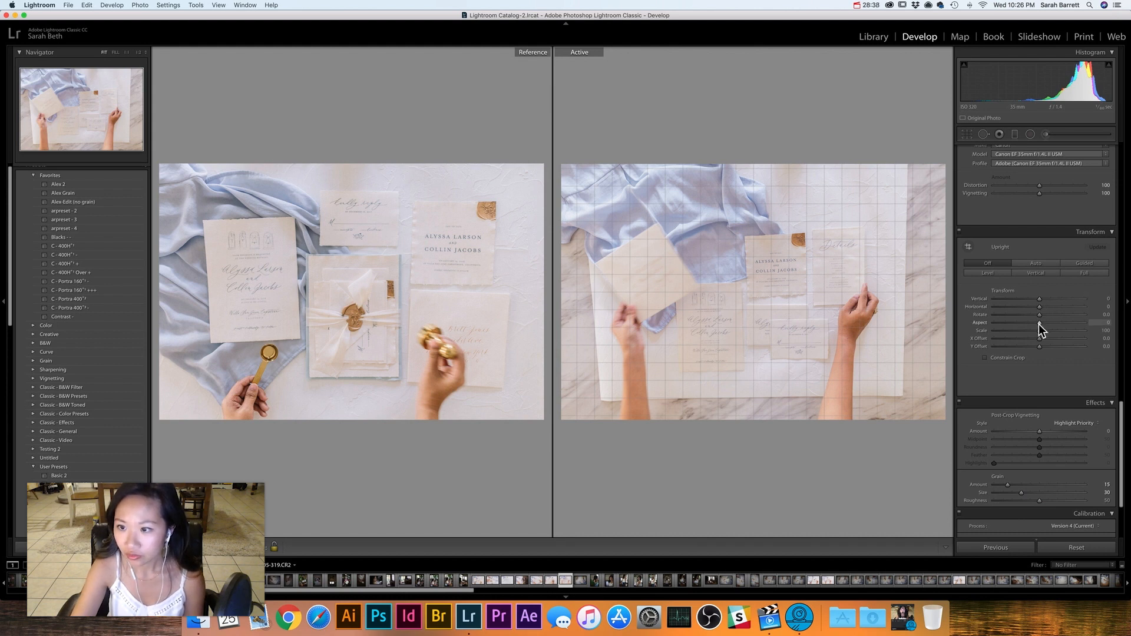
click(1020, 357)
drag(1040, 315, 1051, 314)
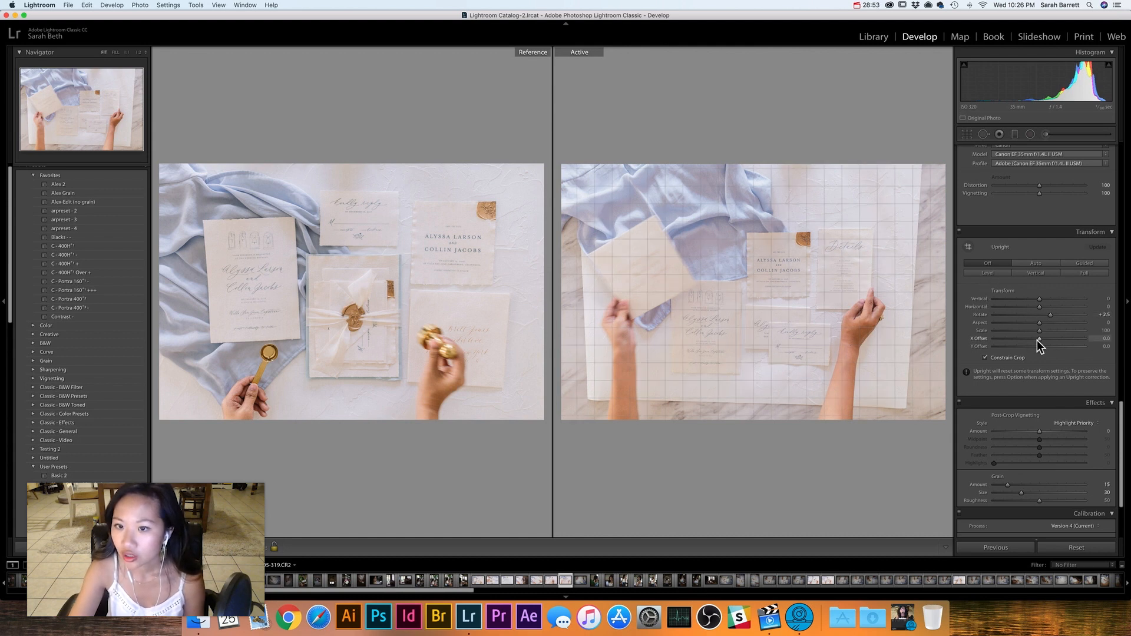
key(r)
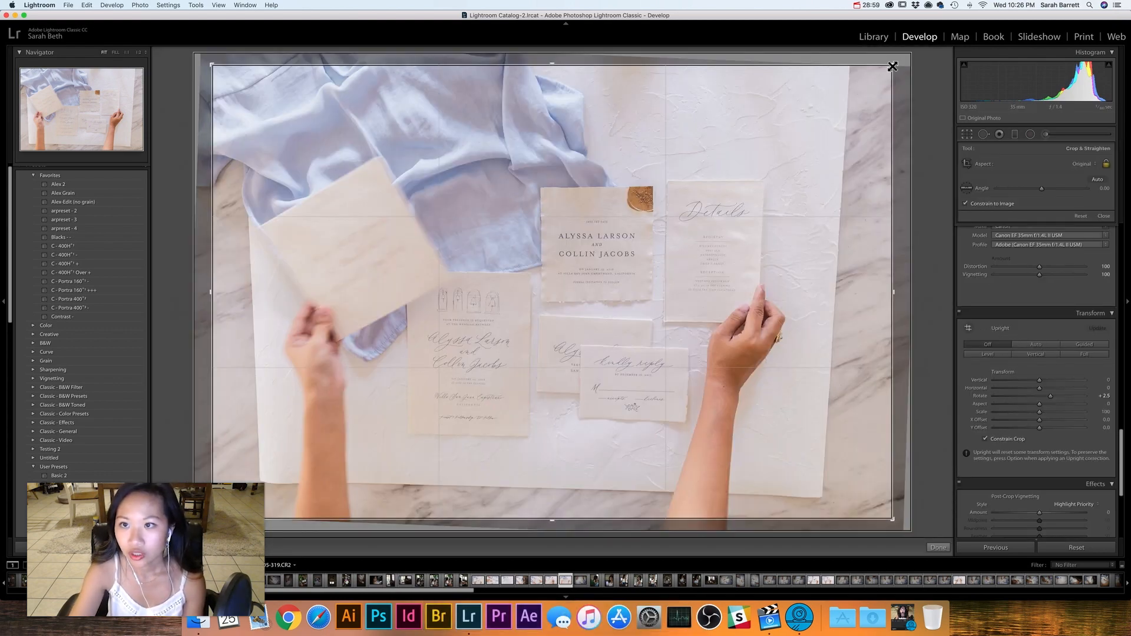
drag(892, 66, 844, 81)
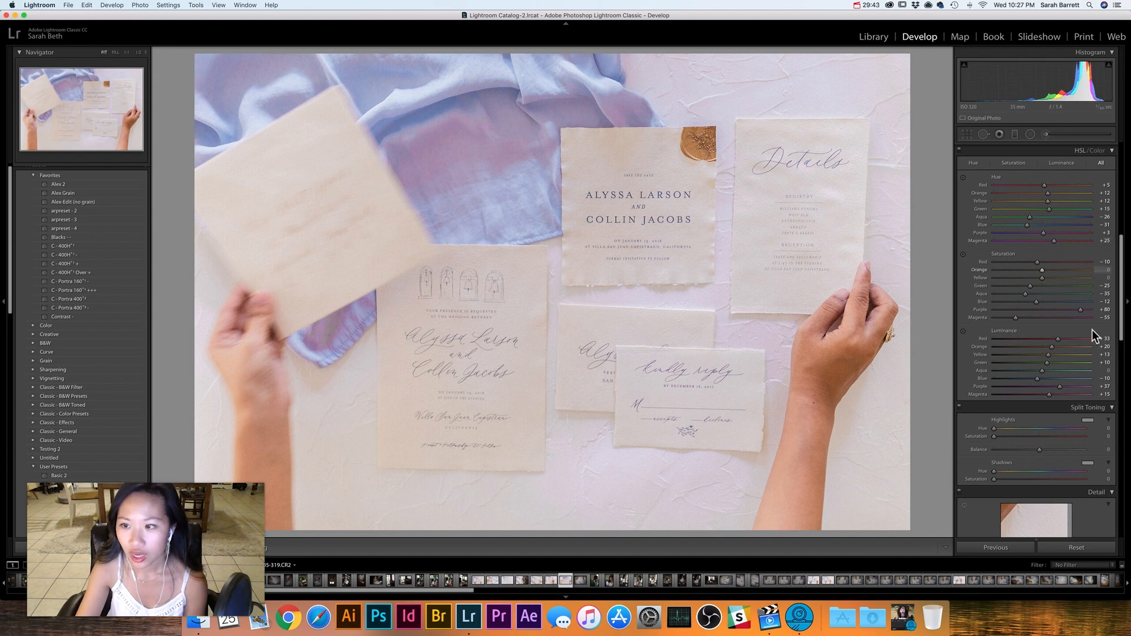
- Lower purple saturation across the stationery photos, to -56 on the overhead photo and -39 on the angled invitation close-up
drag(1081, 309, 1016, 317)
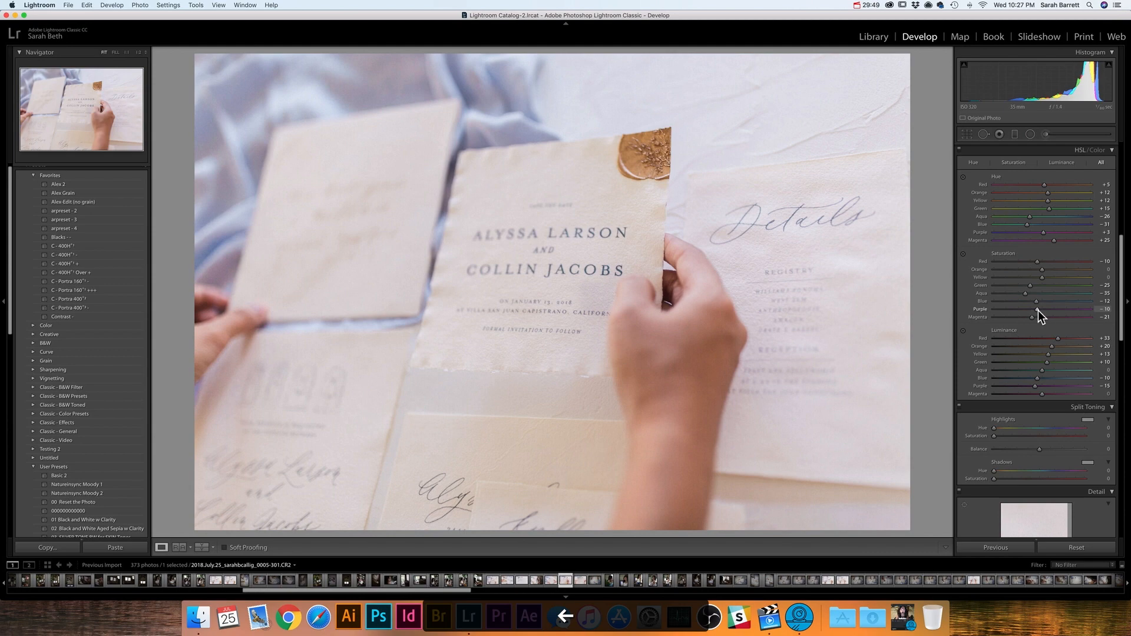
drag(1035, 313, 1006, 313)
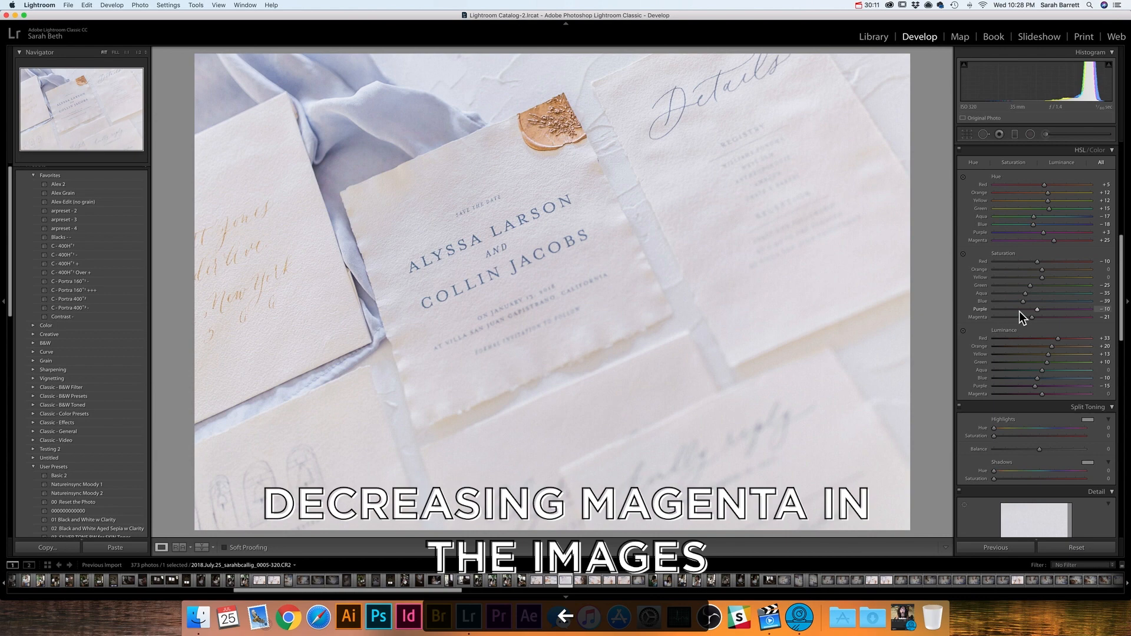
mouse_move(1019, 312)
mouse_down()
mouse_move(1037, 313)
mouse_move(1026, 317)
mouse_up()
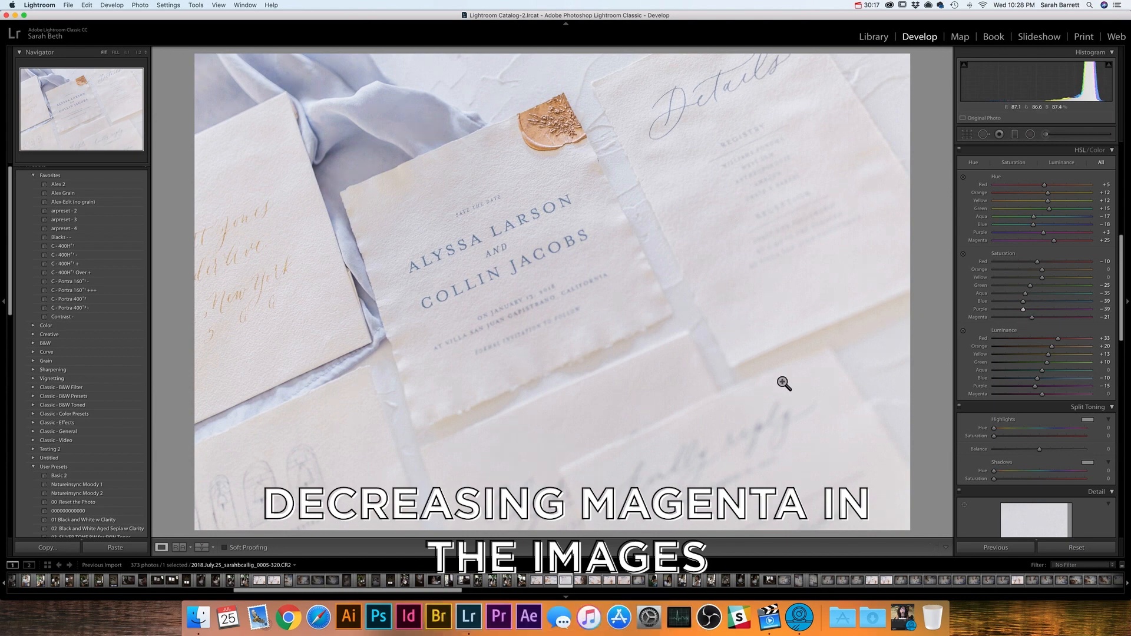
- Paste the previous develop settings onto the unedited upside-down photo of hands placing stationery, and rotate it upright
click(581, 581)
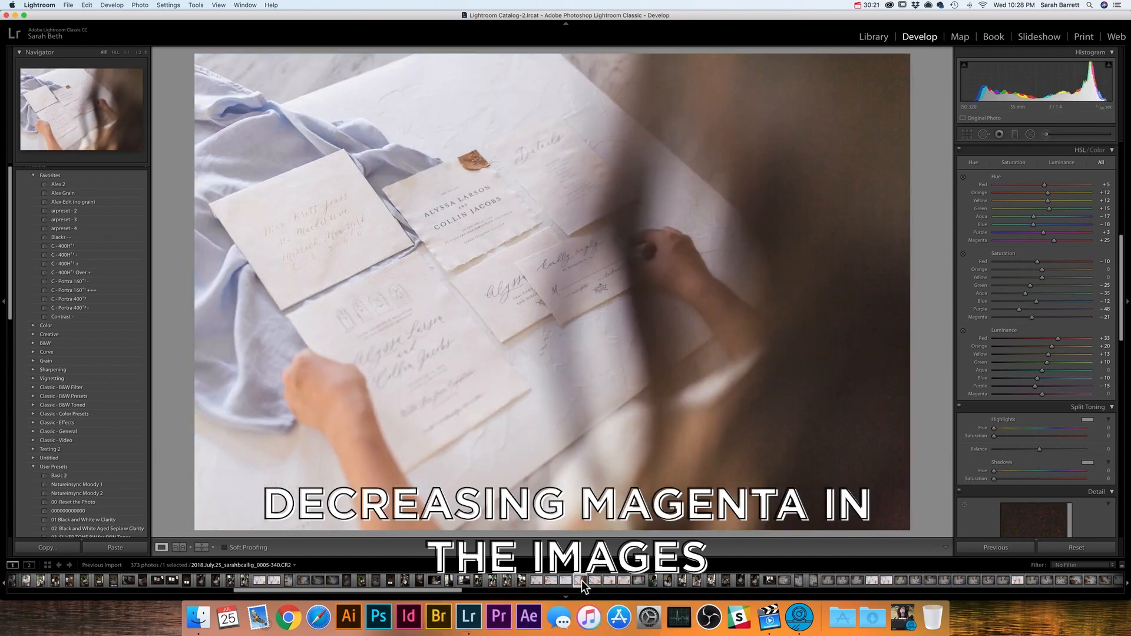
right_click(581, 581)
mouse_move(609, 506)
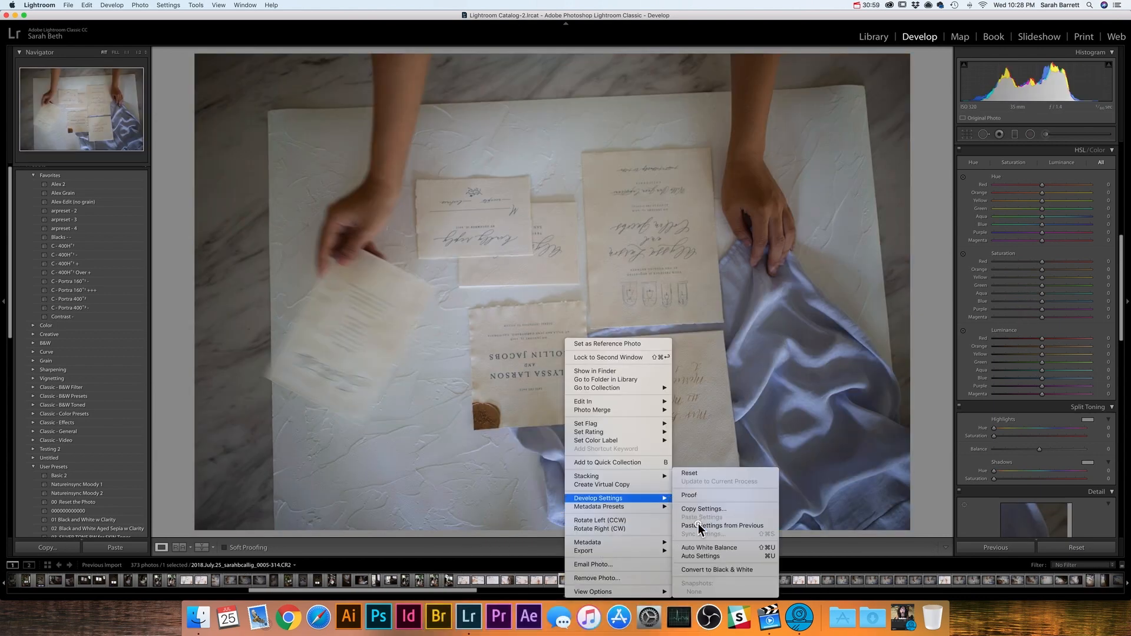
click(698, 524)
right_click(567, 581)
click(602, 521)
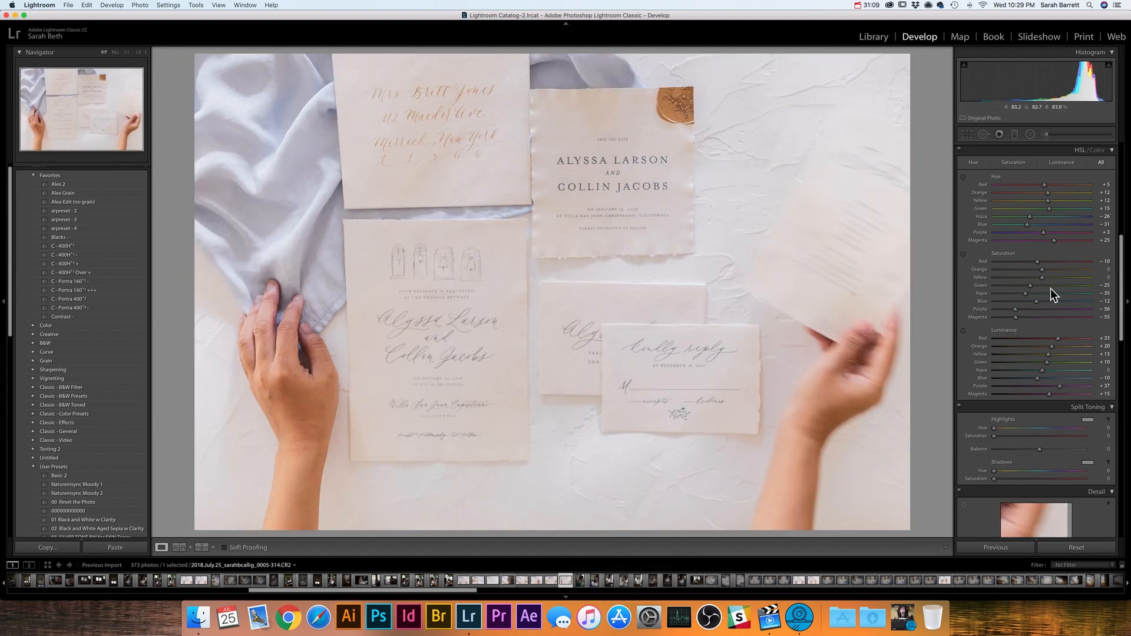
- Widen and reposition the crop of the newly pasted overhead photo, and set its vertical transform to +20 and rotation to +3.2
key(r)
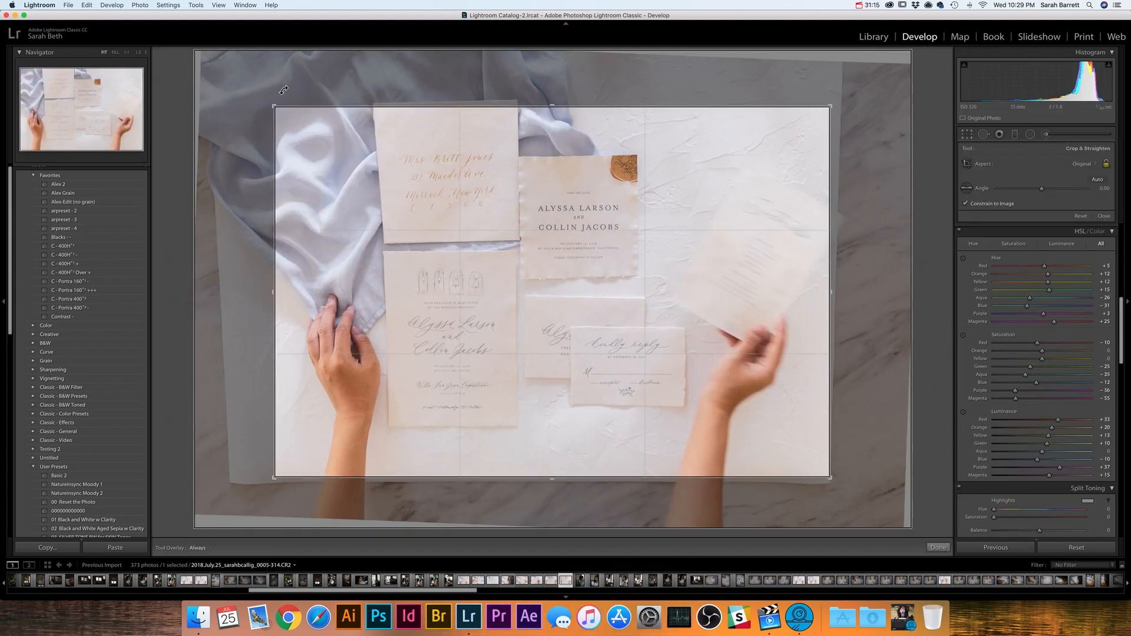
drag(483, 177, 497, 195)
click(938, 547)
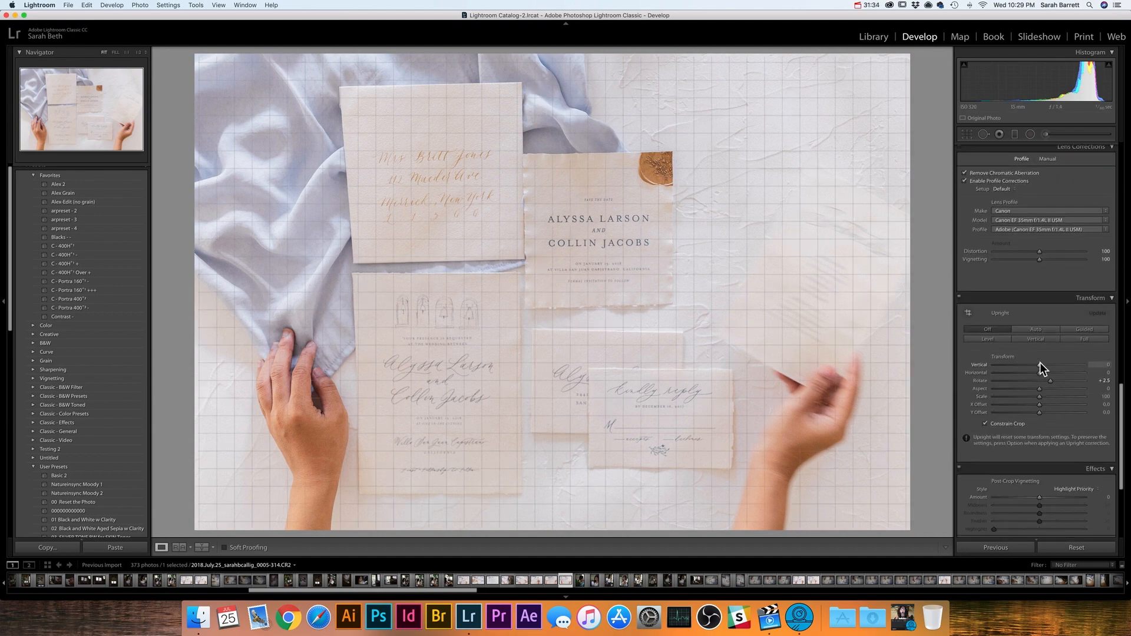
drag(1041, 365, 1047, 365)
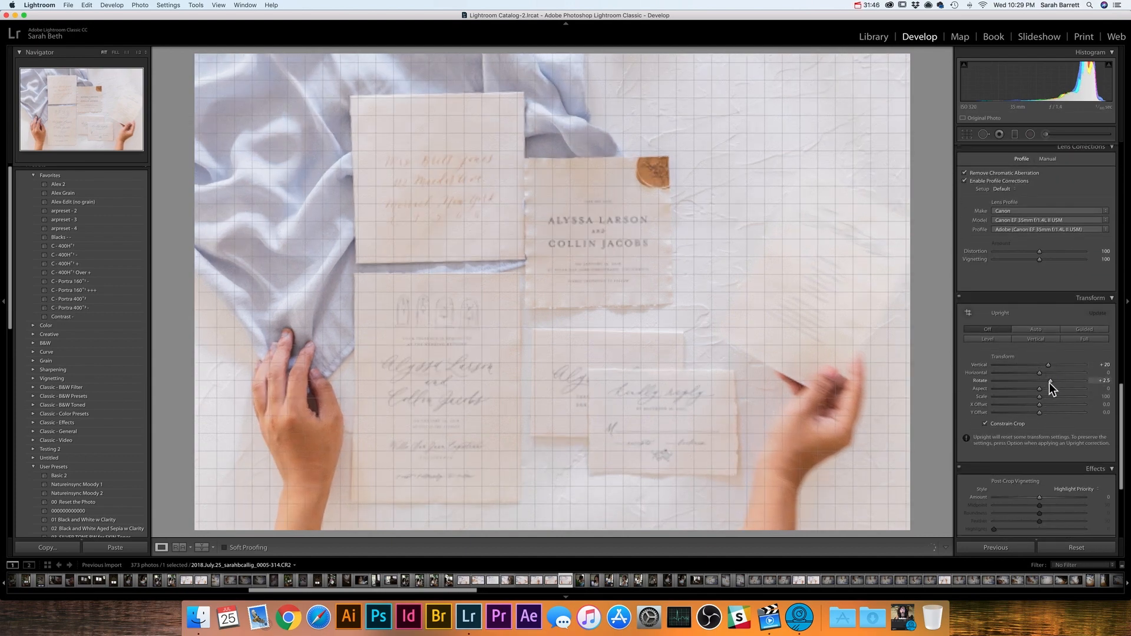
drag(1051, 380, 1055, 371)
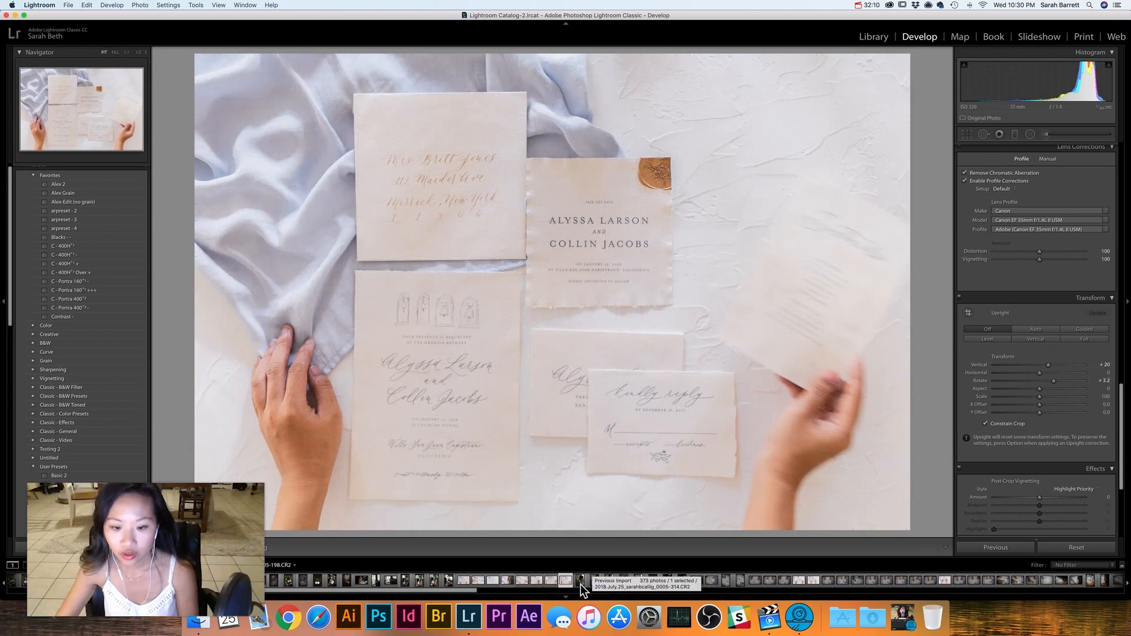
- Apply one of the favorite C - 400H presets to the unedited portrait of the woman touching her hair
click(580, 583)
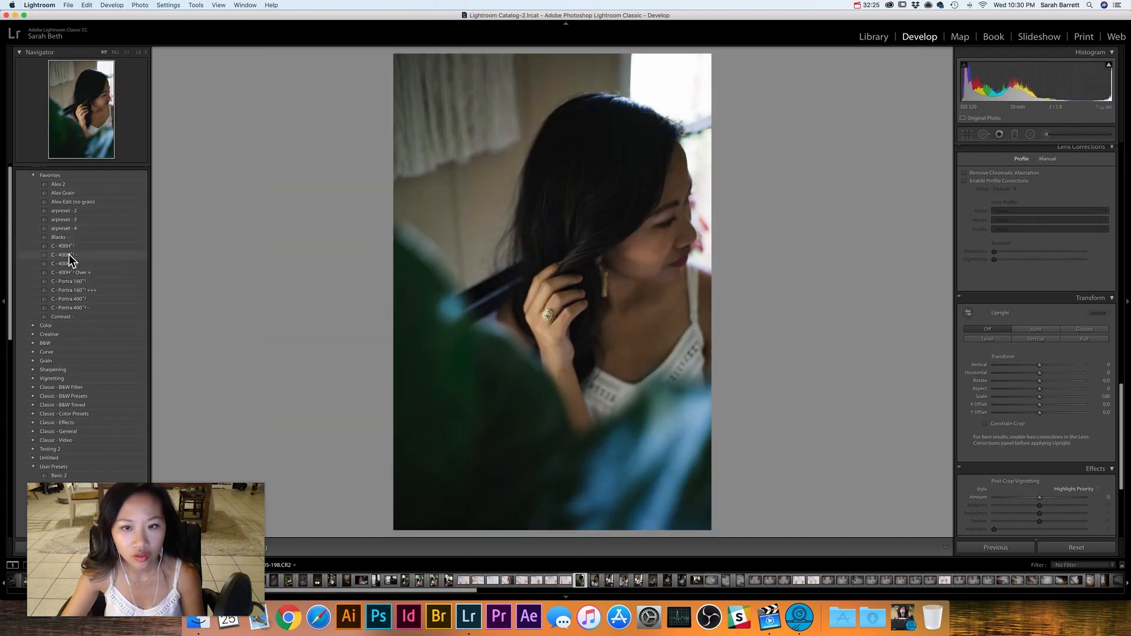
click(68, 255)
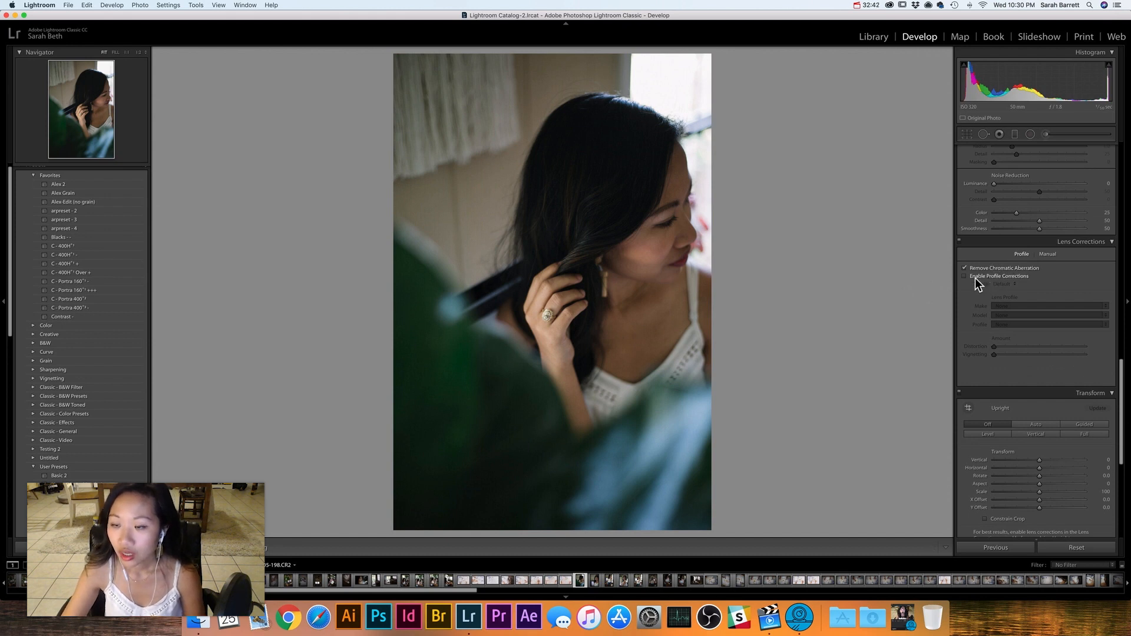
- Enable lens profile corrections on the portrait and set exposure to +0.45, highlights -89, shadows +46, whites -49 and blacks -2
click(974, 278)
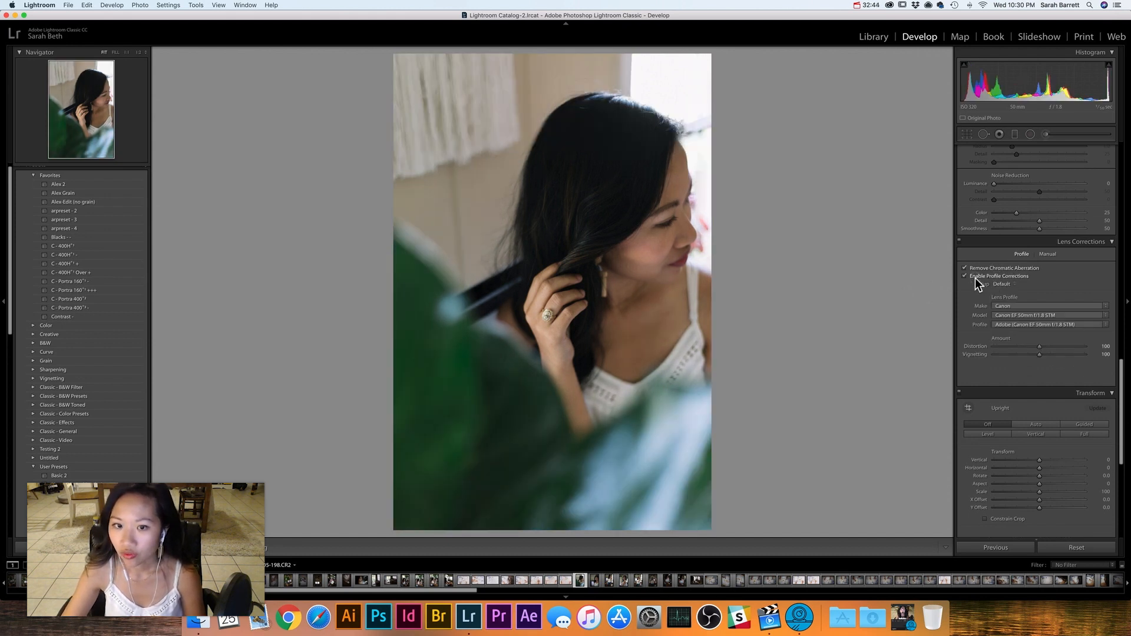
scroll(974, 278, up, 1)
scroll(975, 279, up, 10)
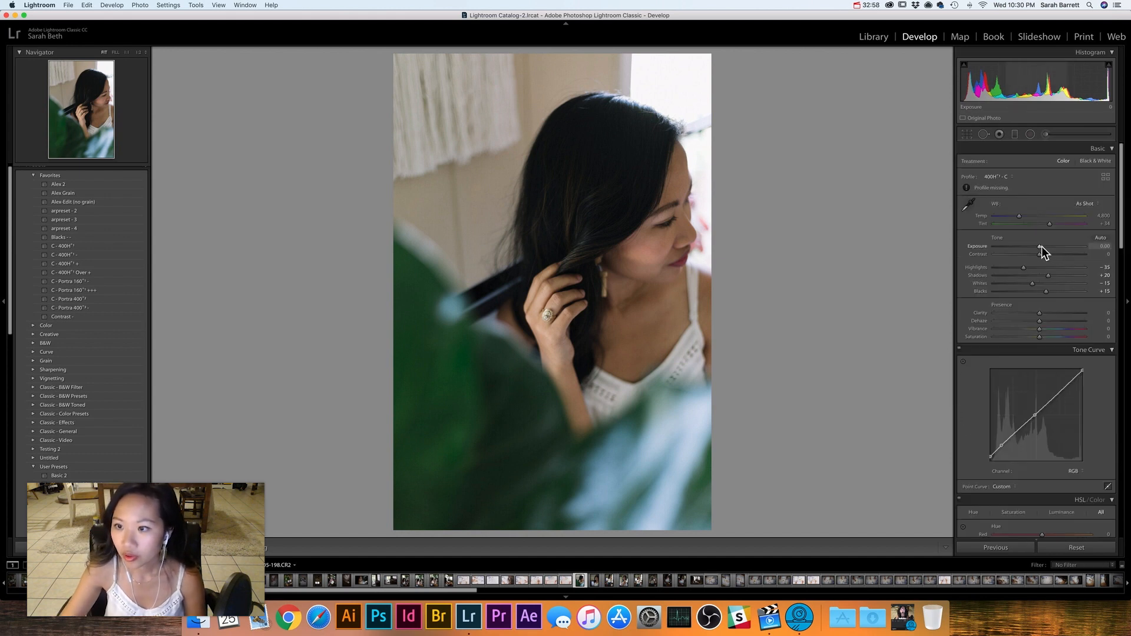
drag(1040, 245, 998, 270)
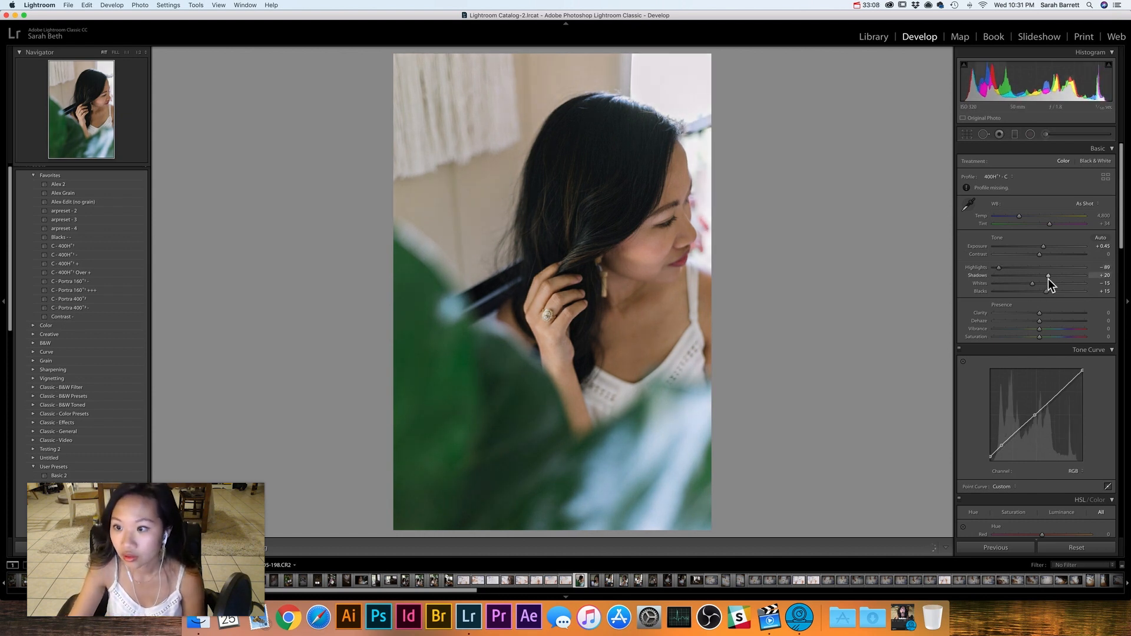
mouse_move(1047, 275)
mouse_down()
mouse_move(1060, 274)
mouse_move(1016, 285)
mouse_move(1038, 293)
mouse_up()
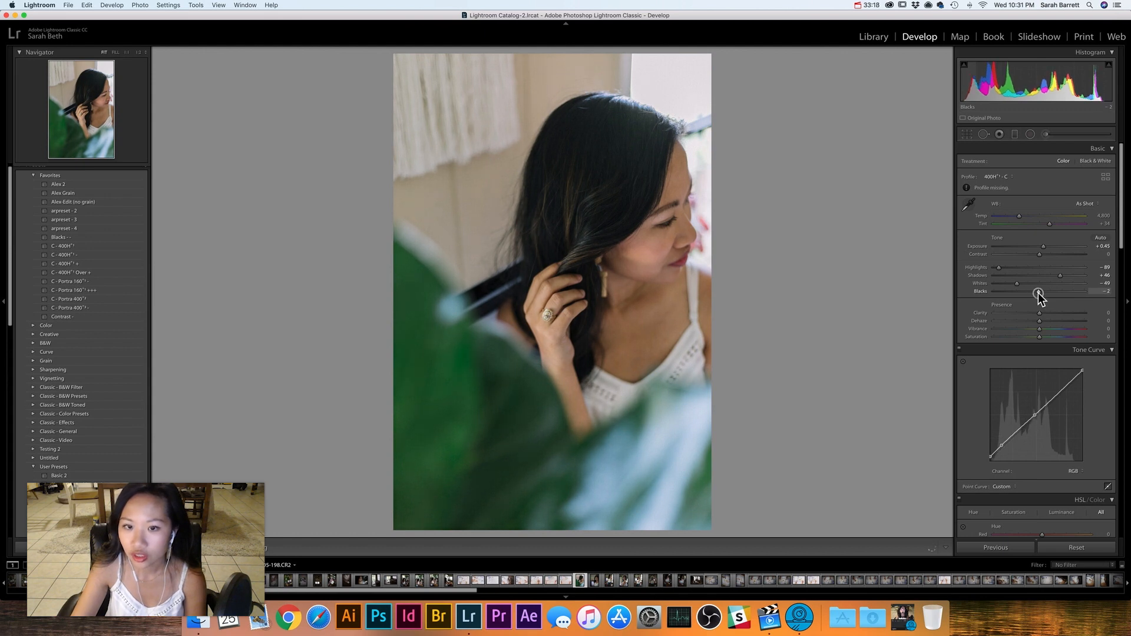
- Set clarity to +14 and add a control point in the highlights part of the RGB tone curve, adjusting its position slightly
scroll(1038, 292, down, 2)
mouse_move(1041, 266)
mouse_down()
mouse_move(1092, 270)
mouse_move(1047, 277)
mouse_up()
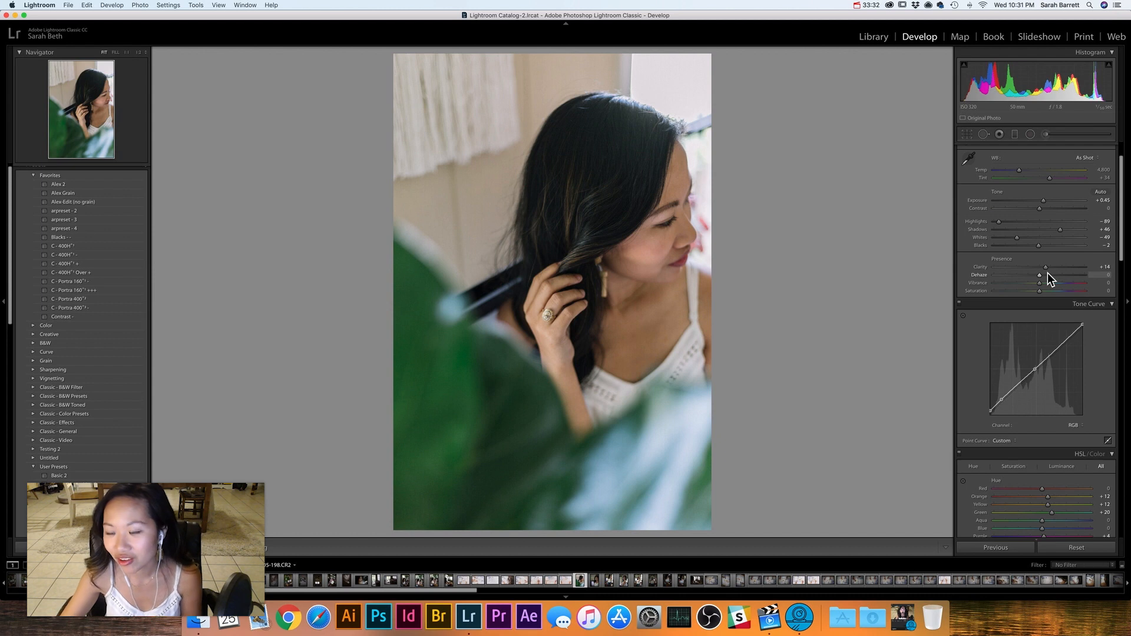
click(1056, 349)
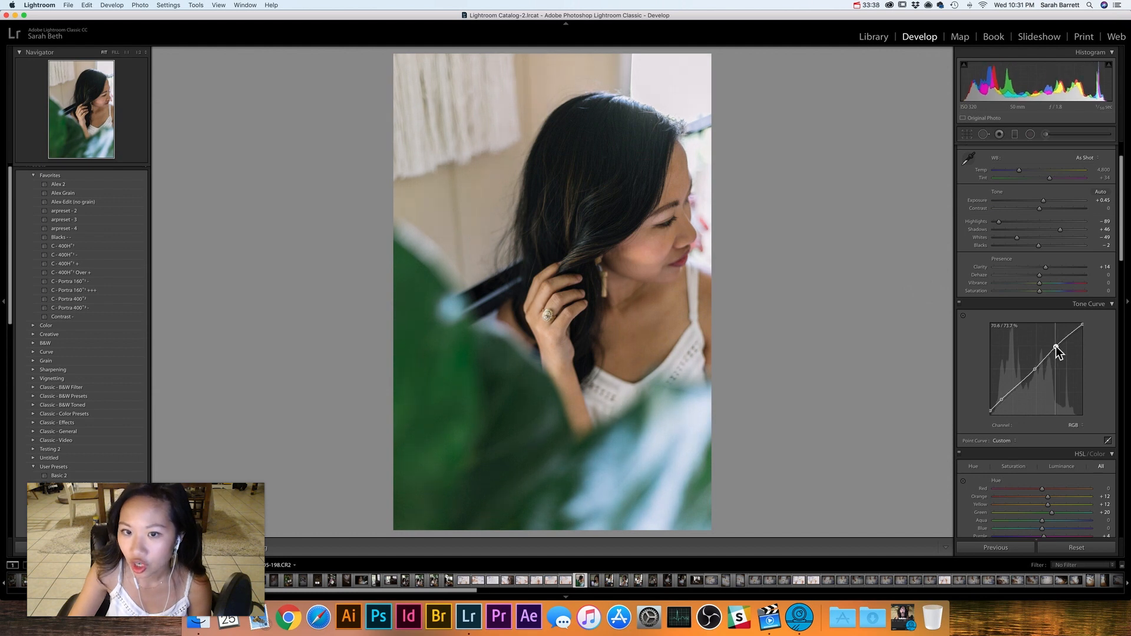
drag(1056, 347, 1060, 350)
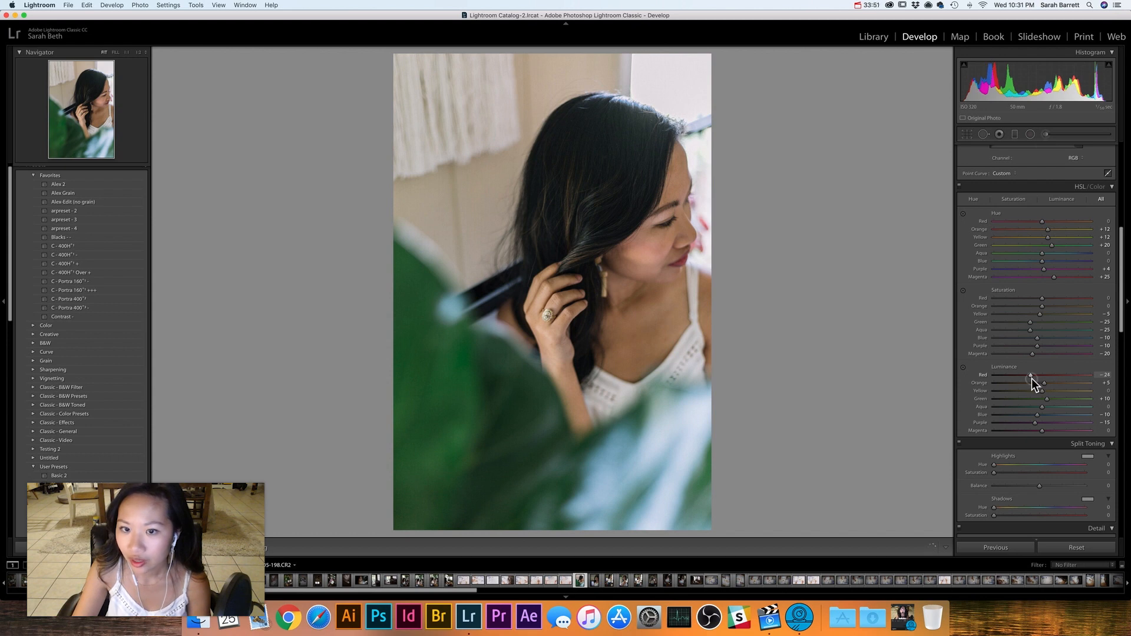
- Set the luminance of red to -24, orange to -20 and yellow to +22, and slightly lower the red saturation
drag(1044, 384, 1033, 387)
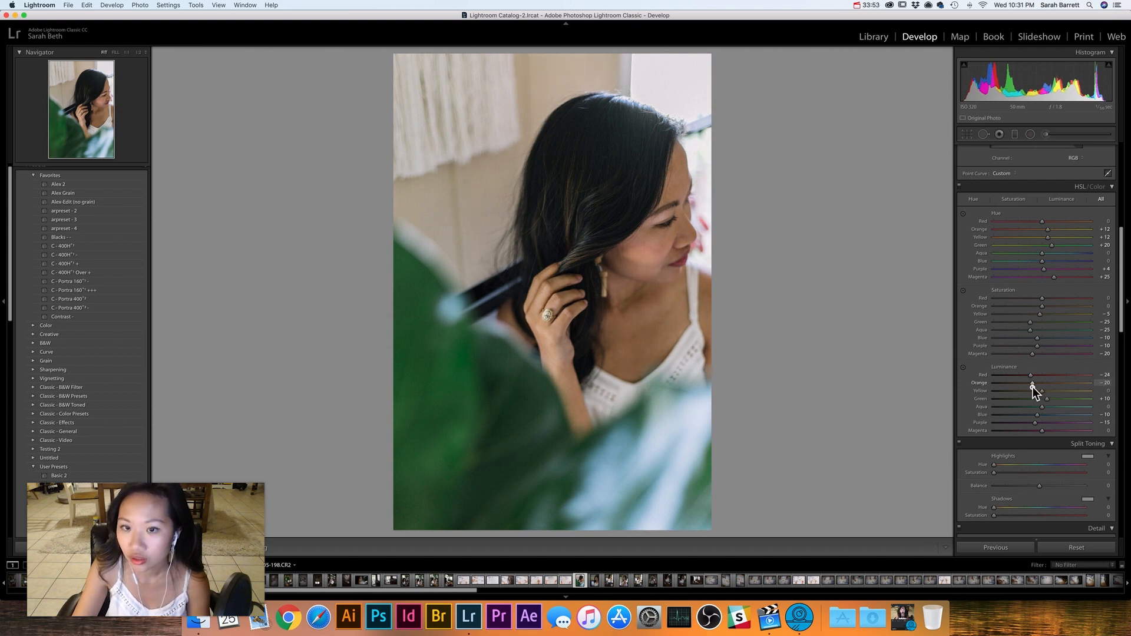
mouse_move(1044, 391)
mouse_down()
mouse_move(1030, 392)
mouse_move(1070, 391)
mouse_move(1023, 395)
mouse_move(1066, 391)
mouse_move(1052, 394)
mouse_up()
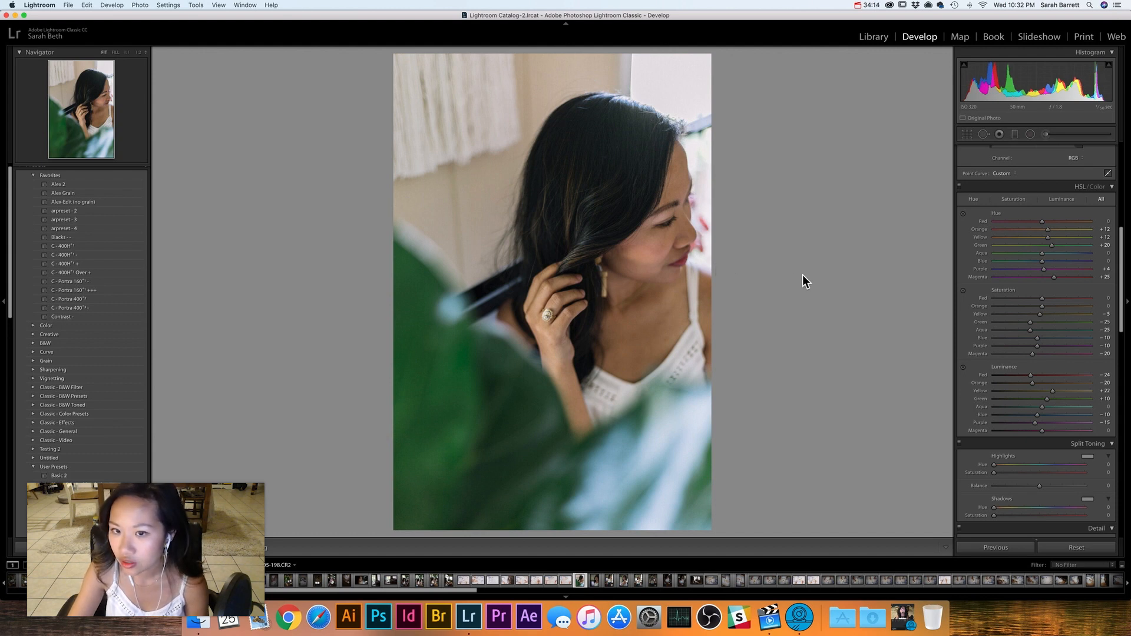
mouse_move(1041, 298)
mouse_down()
mouse_move(1018, 299)
mouse_move(1036, 300)
mouse_up()
- Sharpen the portrait with amount 75 and radius 1.5, and raise masking so mainly the edges are affected
scroll(1031, 304, down, 2)
scroll(1029, 299, down, 5)
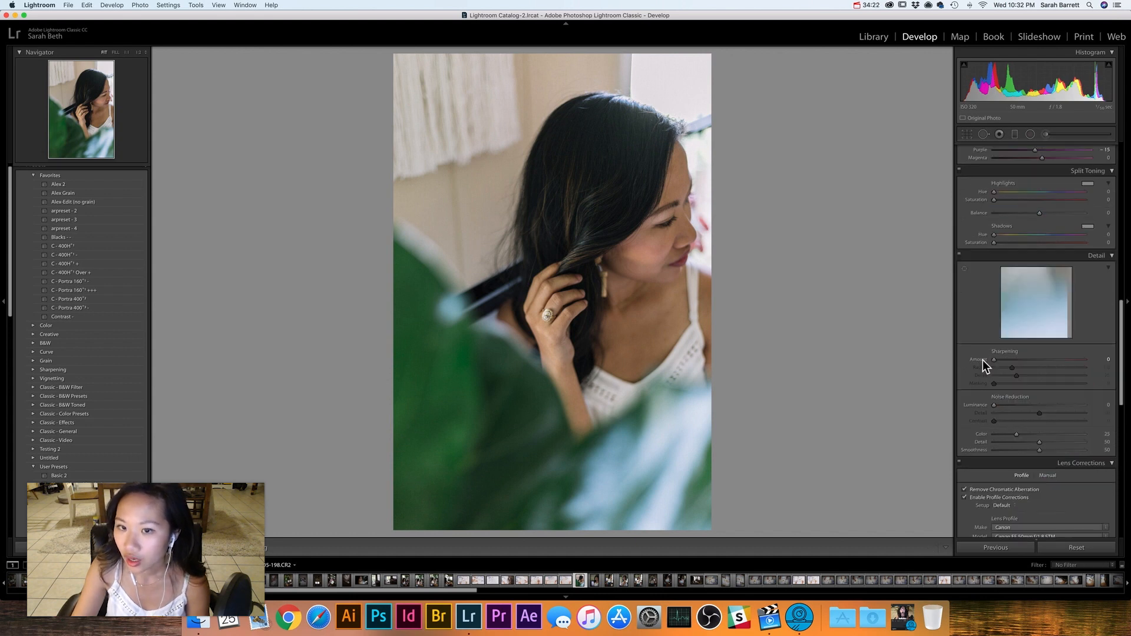
drag(1014, 367, 1039, 390)
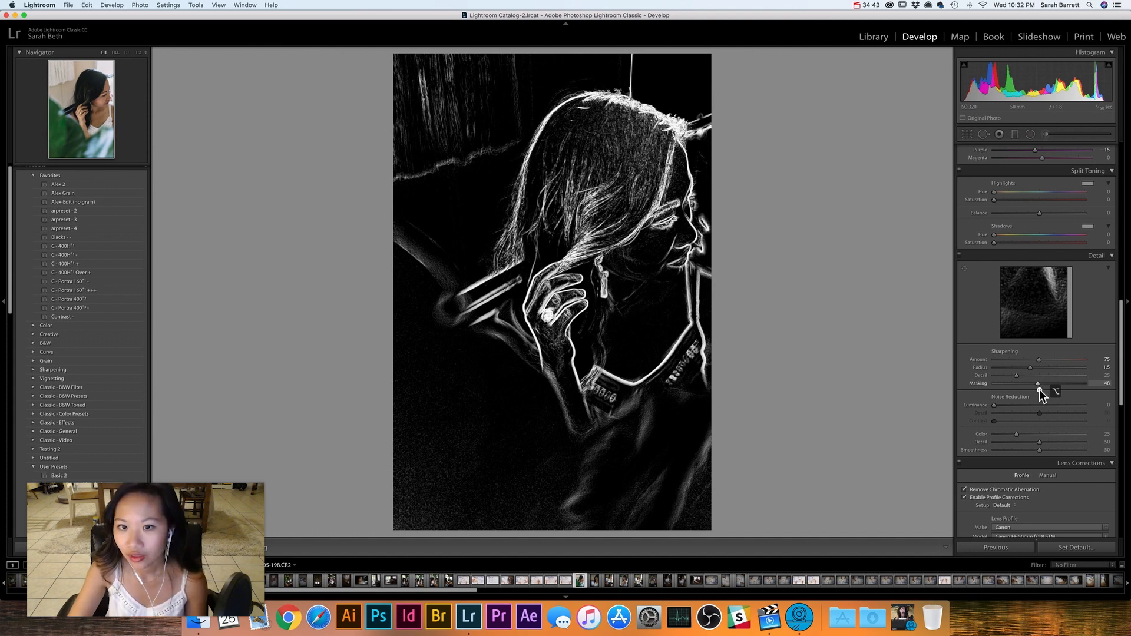
drag(1039, 390, 1045, 390)
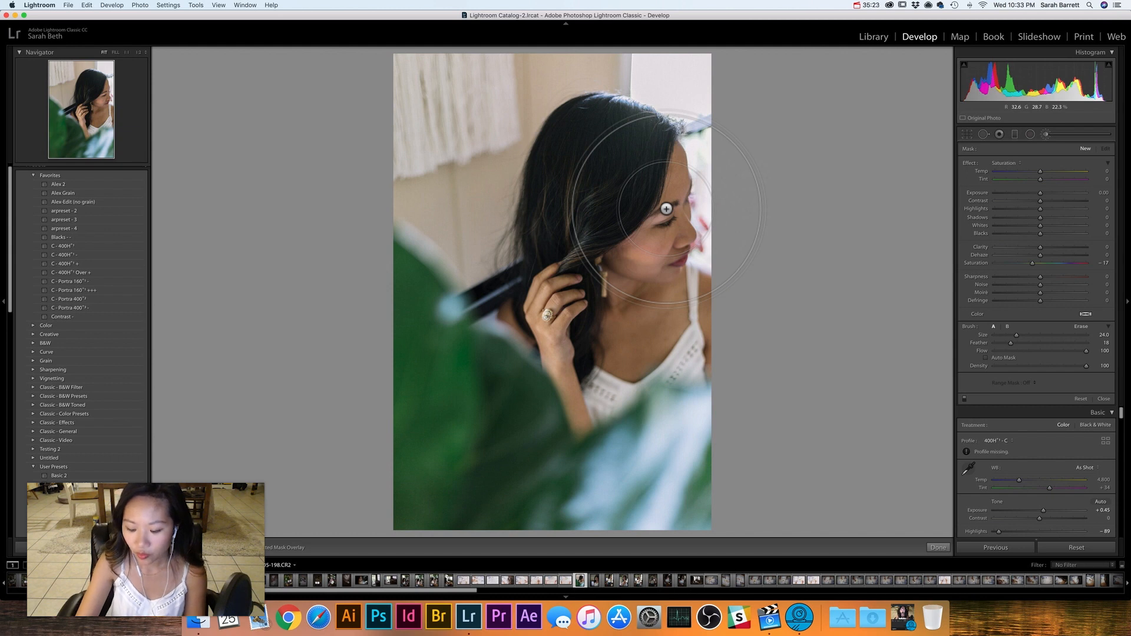
- Reduce the adjustment brush to size 3.0 and paint over the colored background patch beside the woman's nose
key(bracketleft)
key(bracketleft)
key(bracketleft)
key(bracketleft)
key(bracketleft)
key(bracketleft)
key(bracketleft)
key(bracketleft)
key(bracketleft)
key(bracketleft)
key(bracketleft)
key(bracketleft)
key(bracketleft)
key(bracketleft)
key(bracketleft)
key(bracketleft)
key(bracketleft)
key(bracketleft)
key(bracketleft)
key(bracketleft)
key(bracketleft)
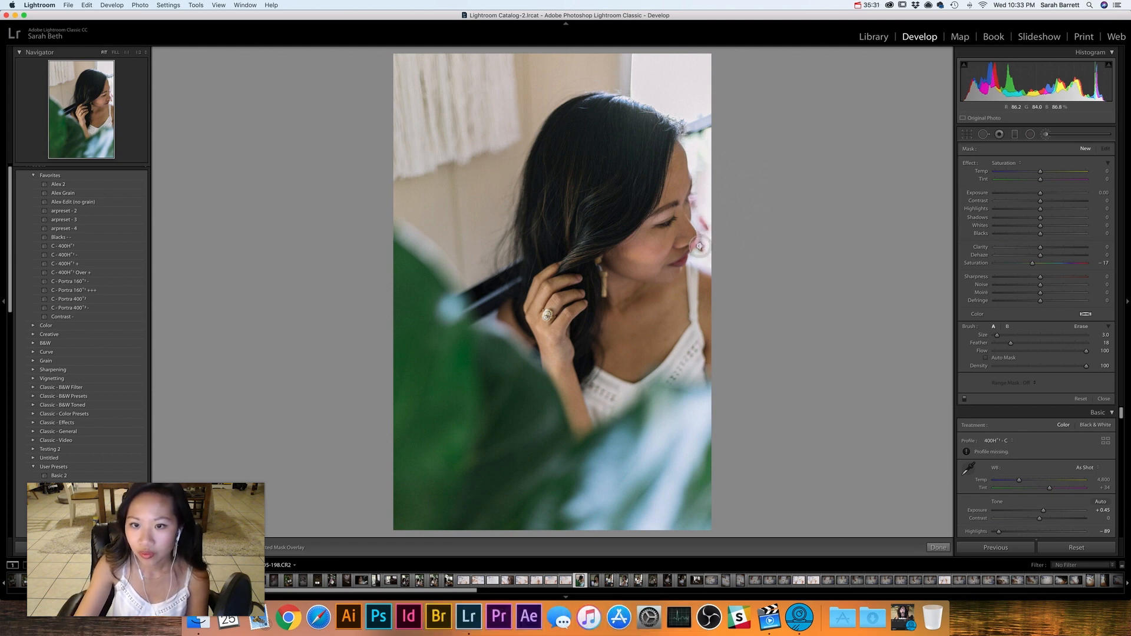
drag(700, 250, 704, 244)
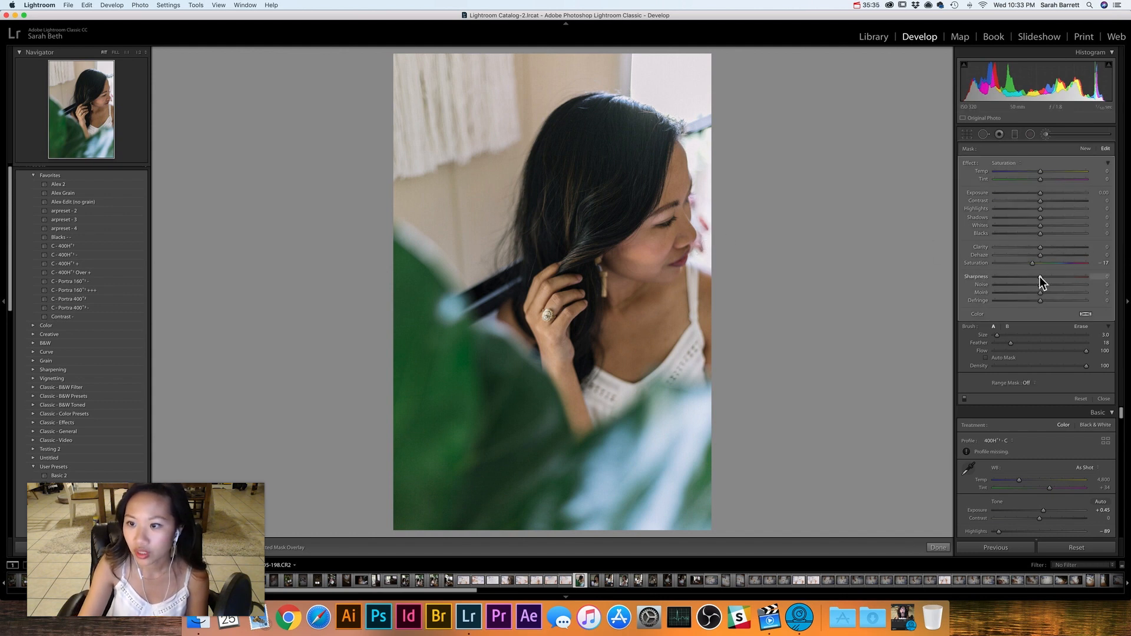
- Set the brush adjustment's saturation to -67 and undo the last brush stroke
drag(1033, 264, 1009, 269)
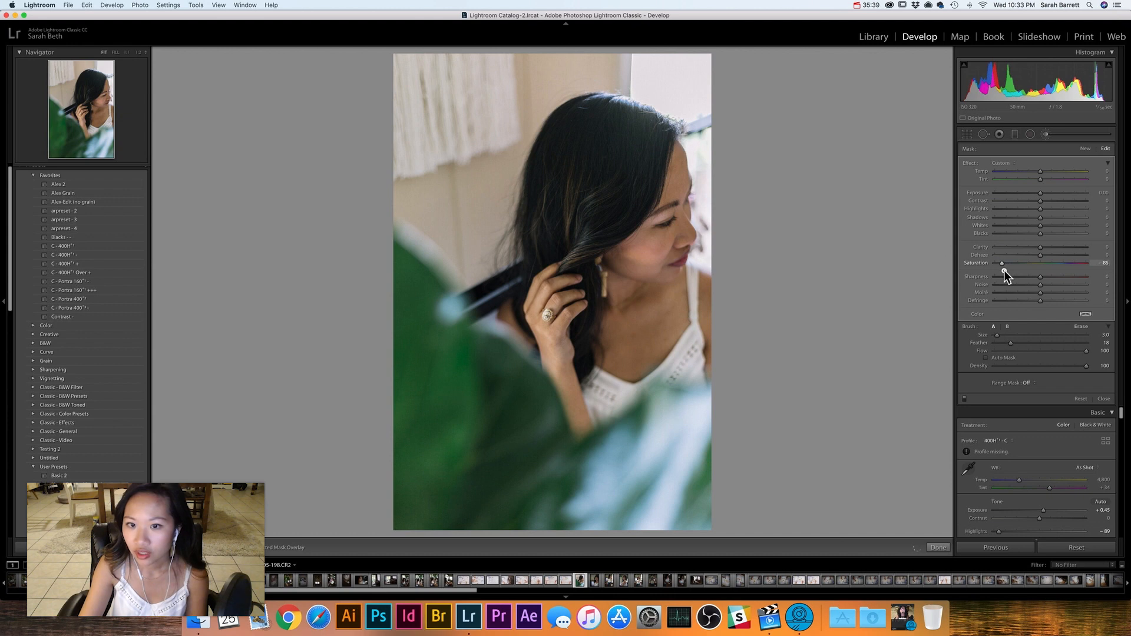
drag(1025, 272, 1011, 275)
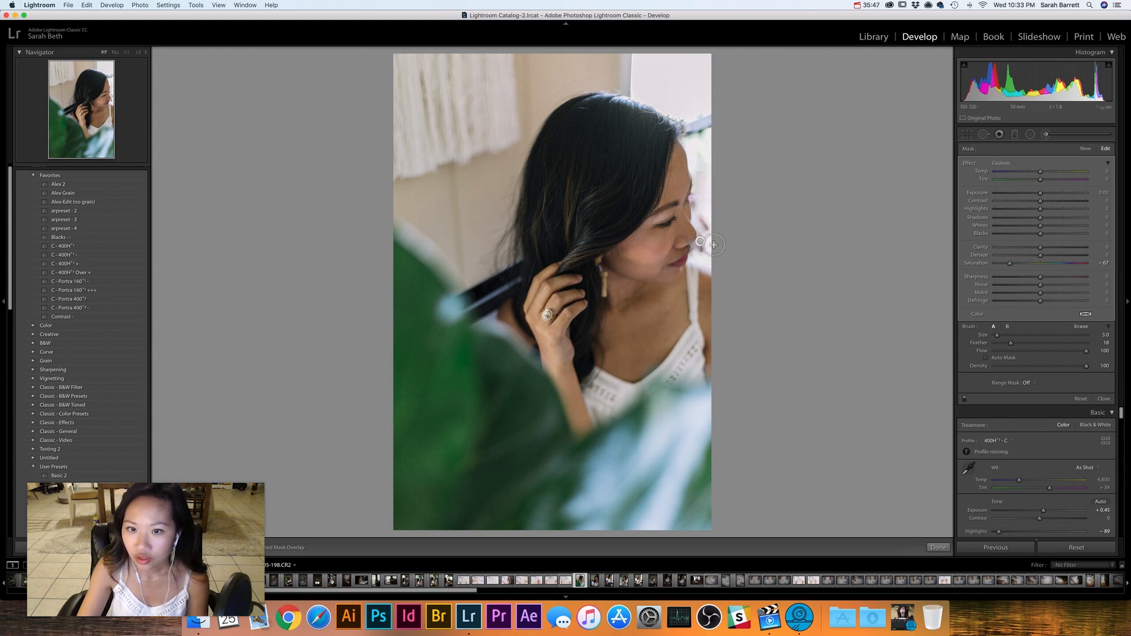
key(super+z)
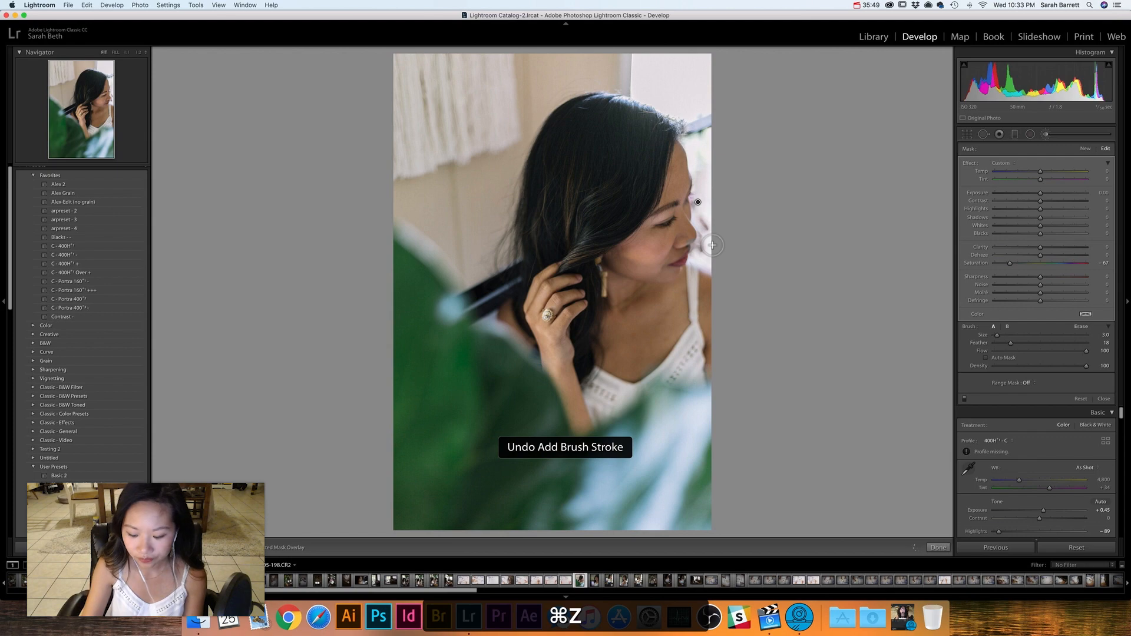
- Paint the desaturation mask closely along the edge of the nose and upper lip with the brush at size 2.0
key(super+=)
key(super+=)
key(super+=)
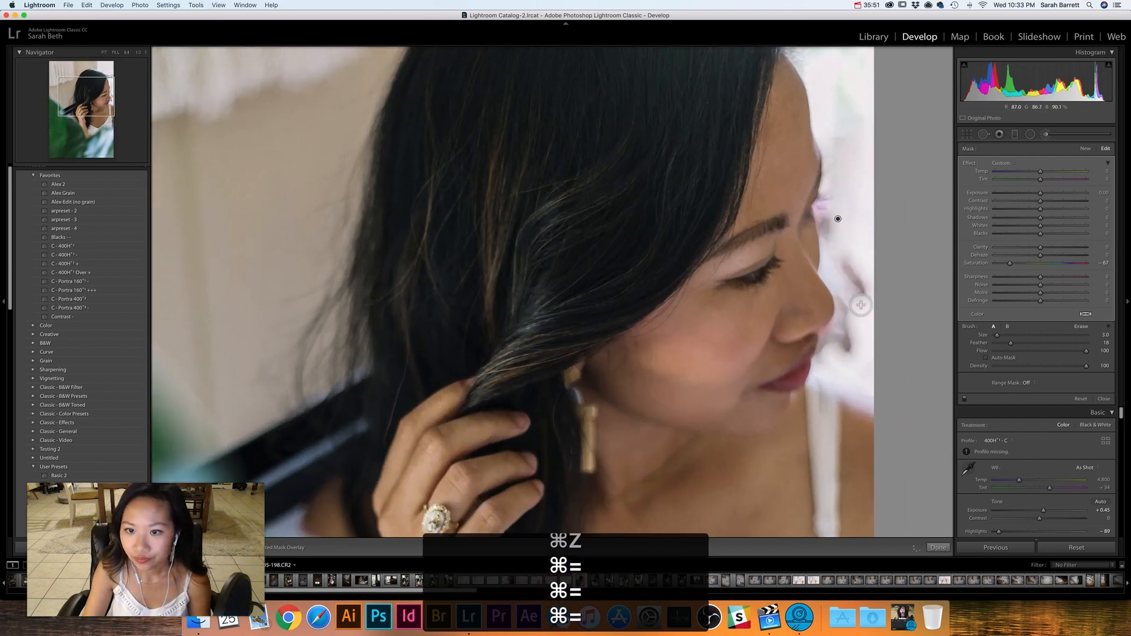
key(bracketleft)
key(bracketleft)
key(bracketleft)
key(bracketleft)
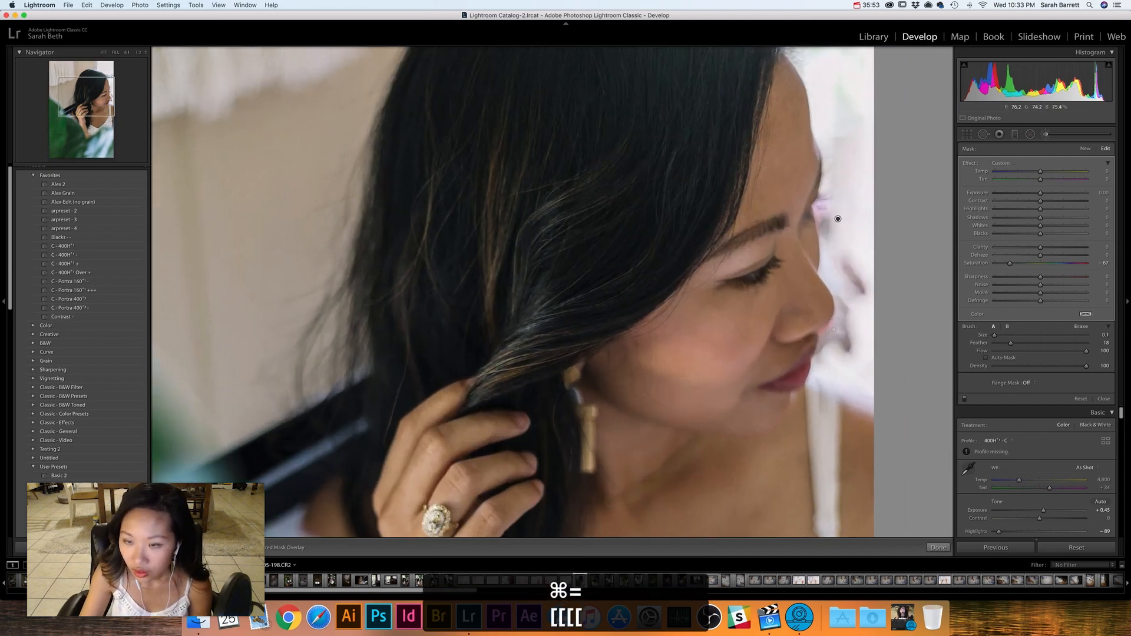
key(bracketright)
key(bracketright)
drag(839, 306, 831, 326)
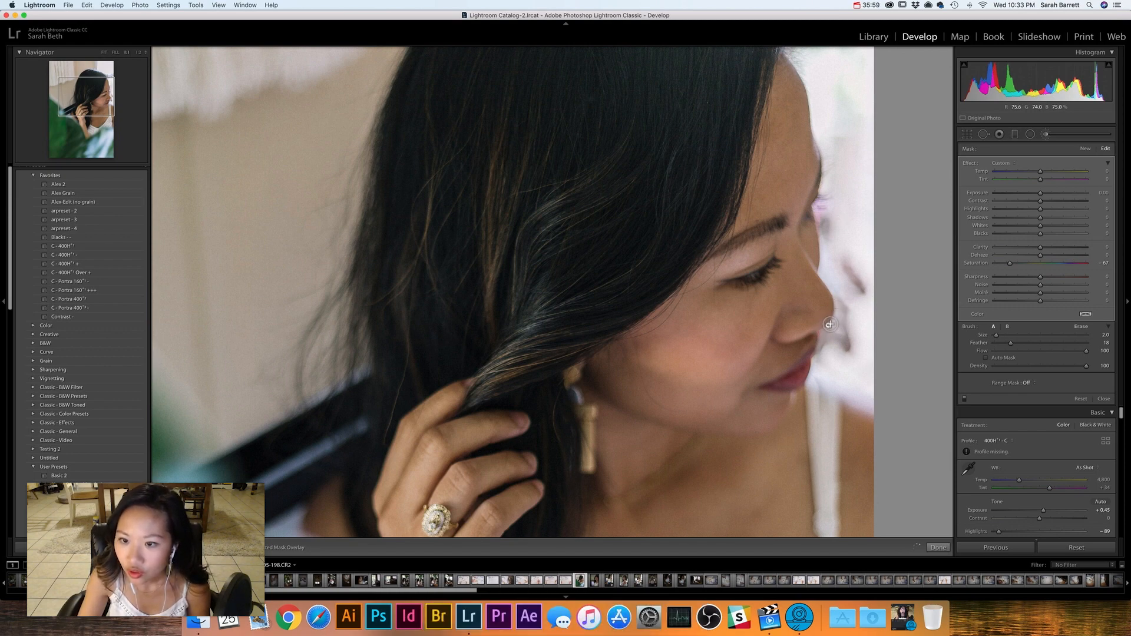
drag(821, 336, 823, 342)
- Erase mask spill along the nose edge, set the eraser's feather to 54, and return to brush A
click(1081, 327)
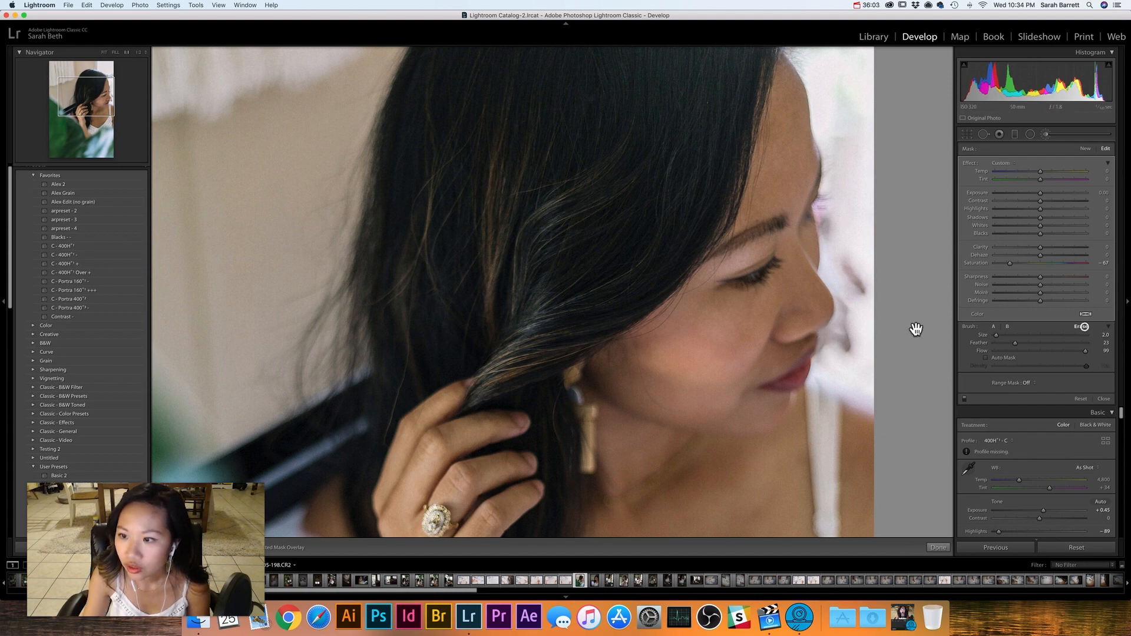
drag(816, 328, 828, 312)
drag(1014, 343, 1045, 345)
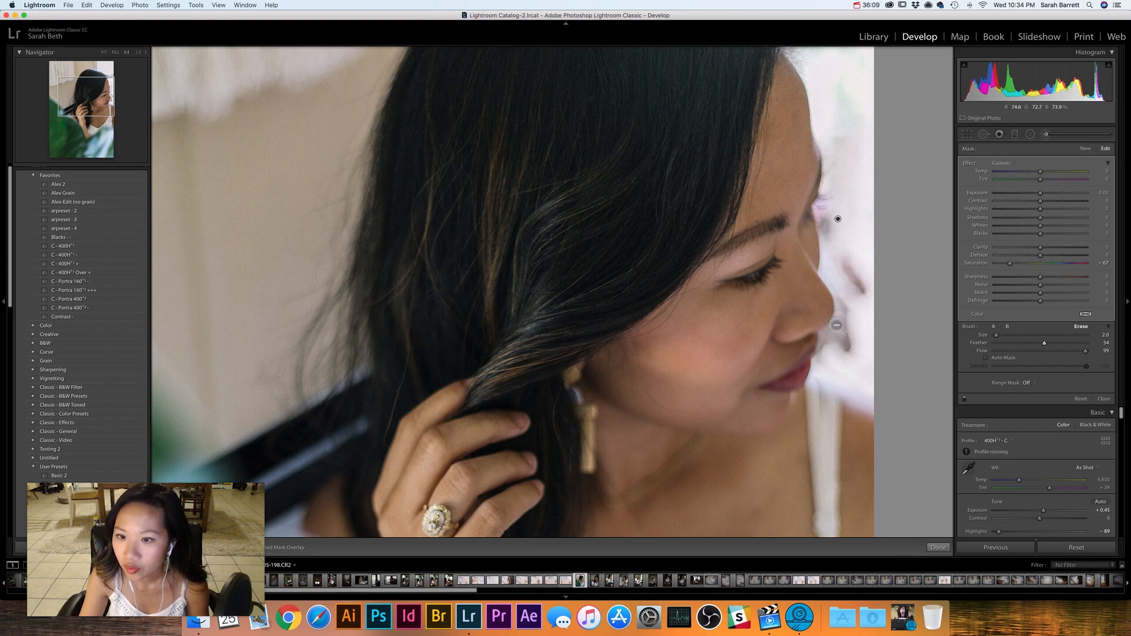
click(995, 327)
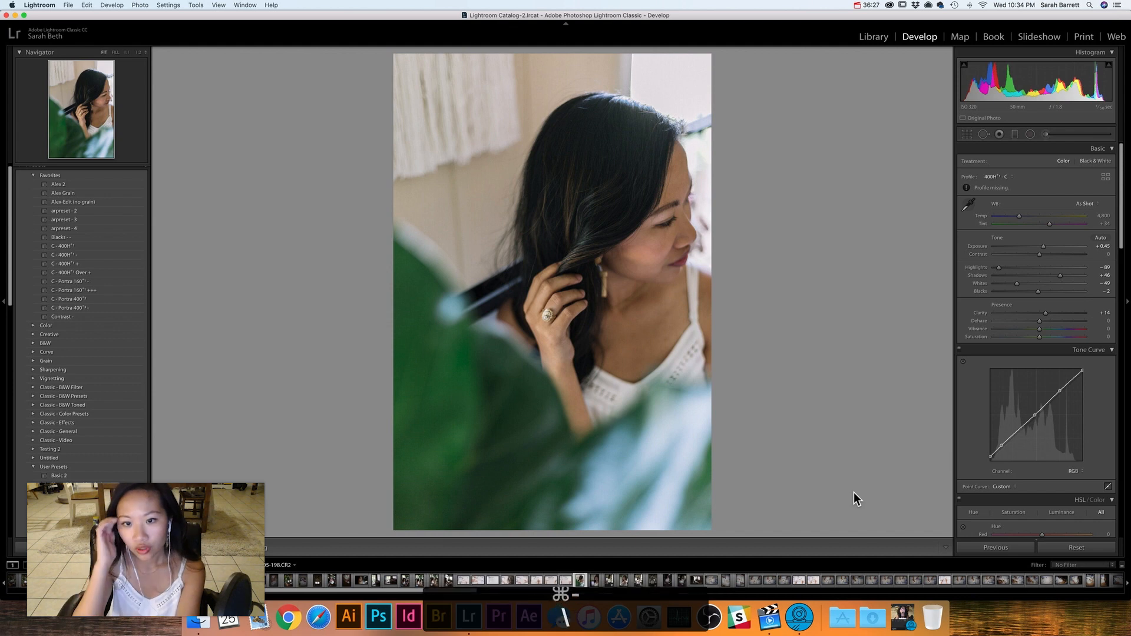
- Compare the edited portrait with its unedited version
key(backslash)
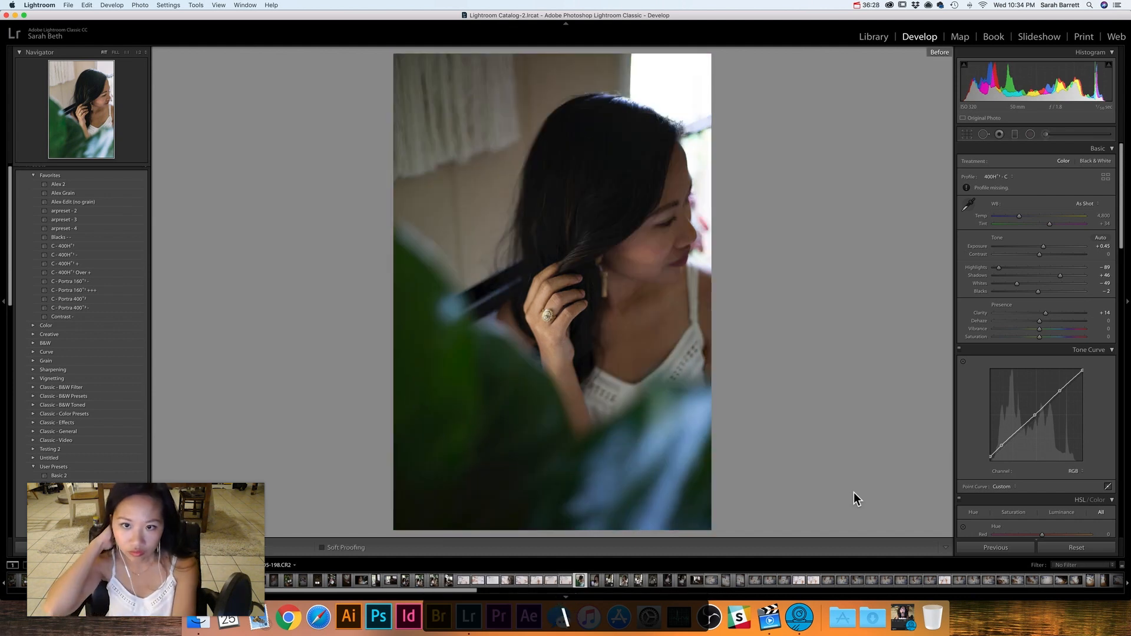
key(backslash)
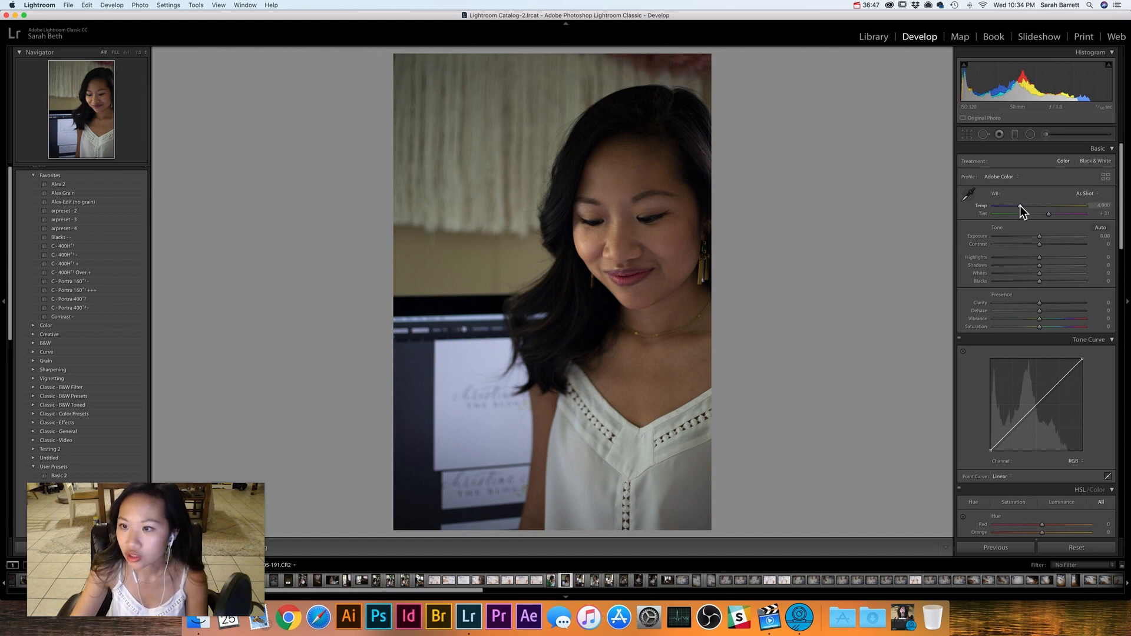
- On the smiling portrait by the monitor, set exposure +0.55, highlights -89, shadows +55, whites -45, blacks -13 and clarity +12
mouse_move(1039, 236)
mouse_down()
mouse_move(1063, 235)
mouse_move(1045, 240)
mouse_up()
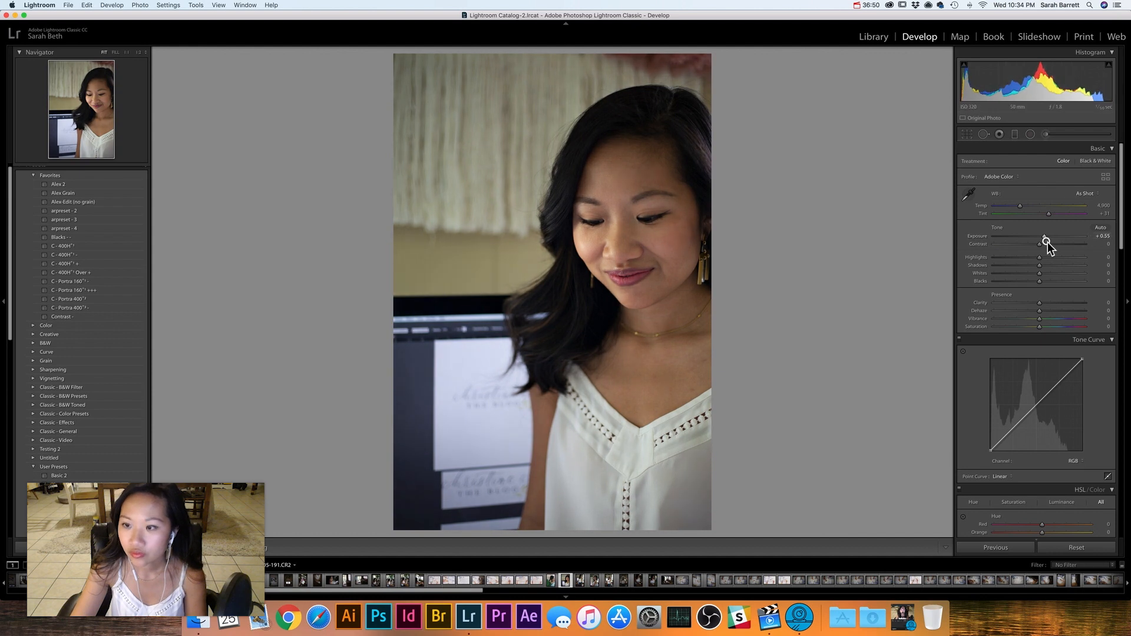
drag(1040, 303, 1046, 302)
drag(1039, 257, 1018, 277)
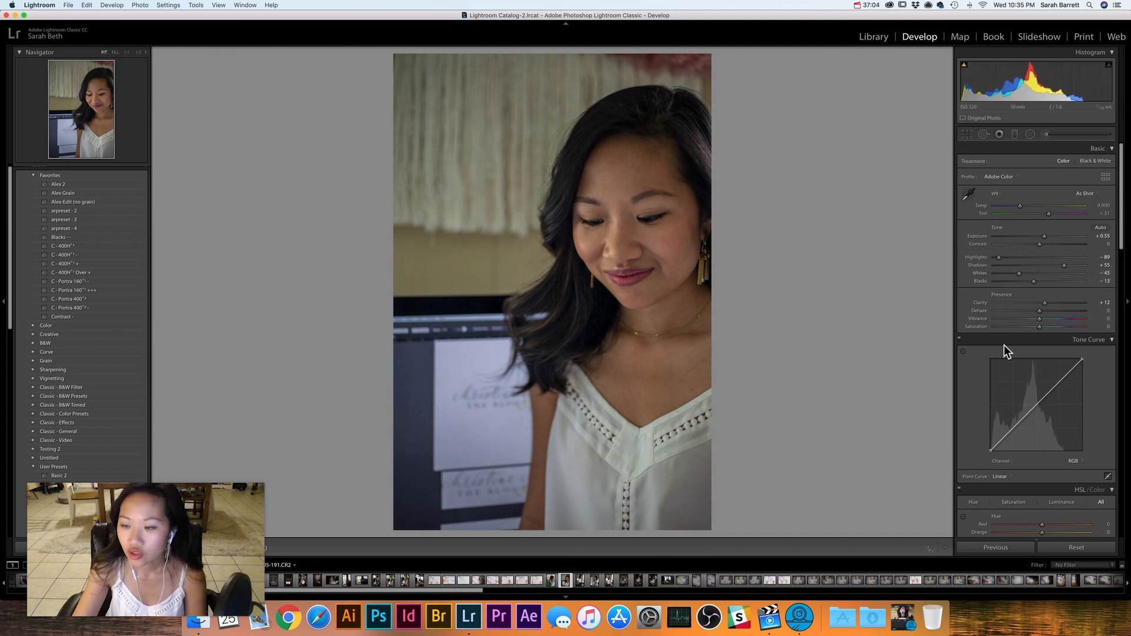
- Turn on chromatic aberration removal and lens profile corrections for the smiling portrait
scroll(1004, 344, down, 4)
scroll(1003, 346, down, 12)
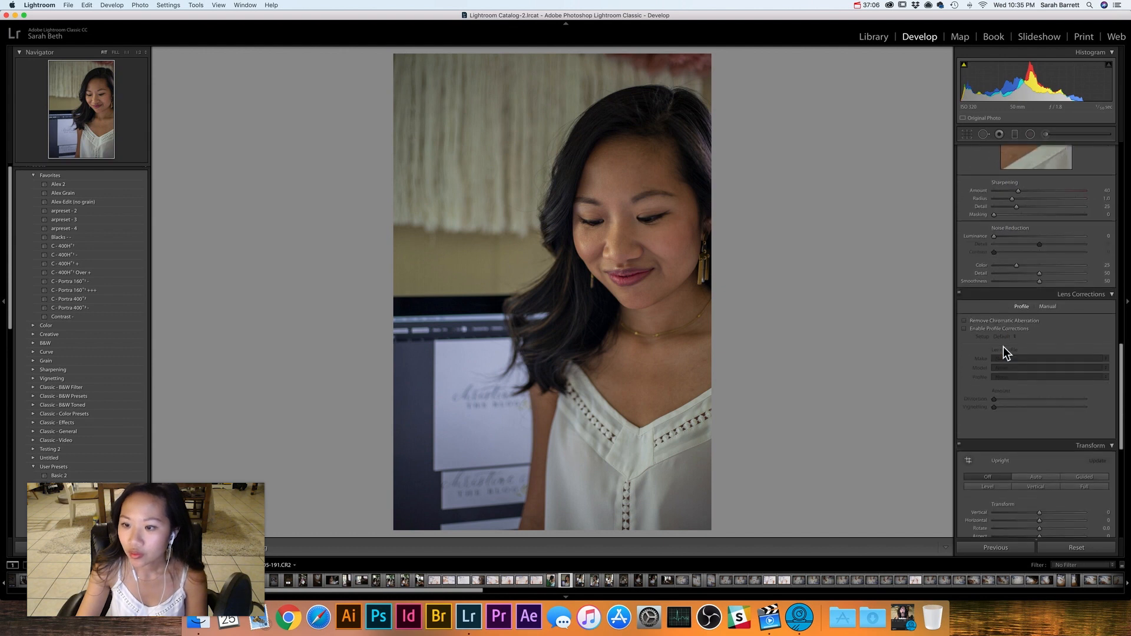
scroll(1002, 346, down, 1)
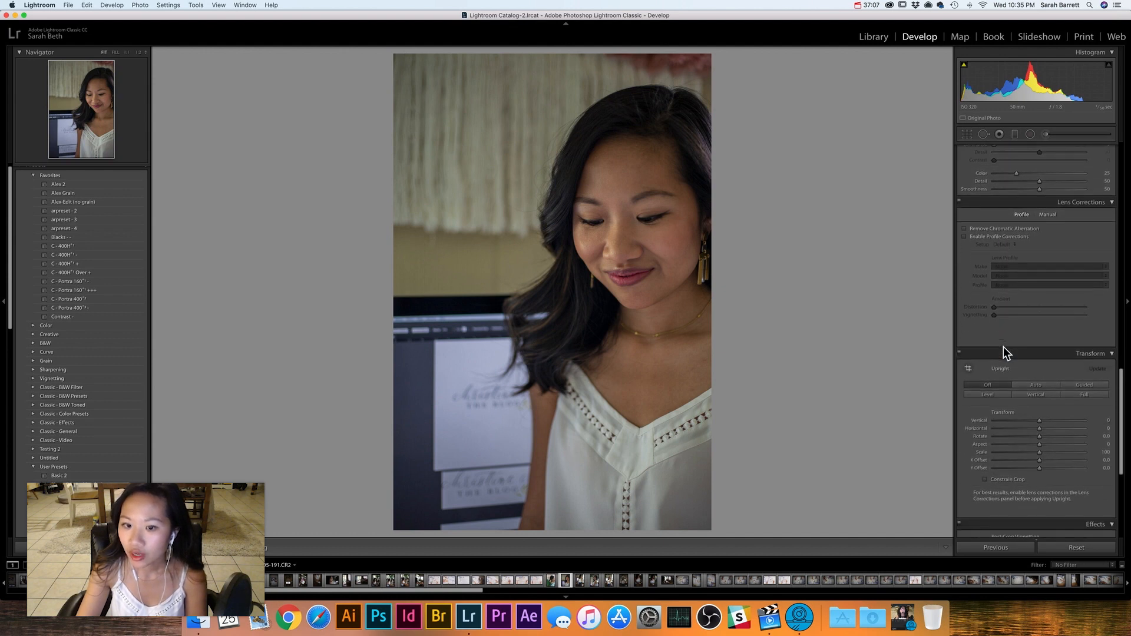
click(1008, 228)
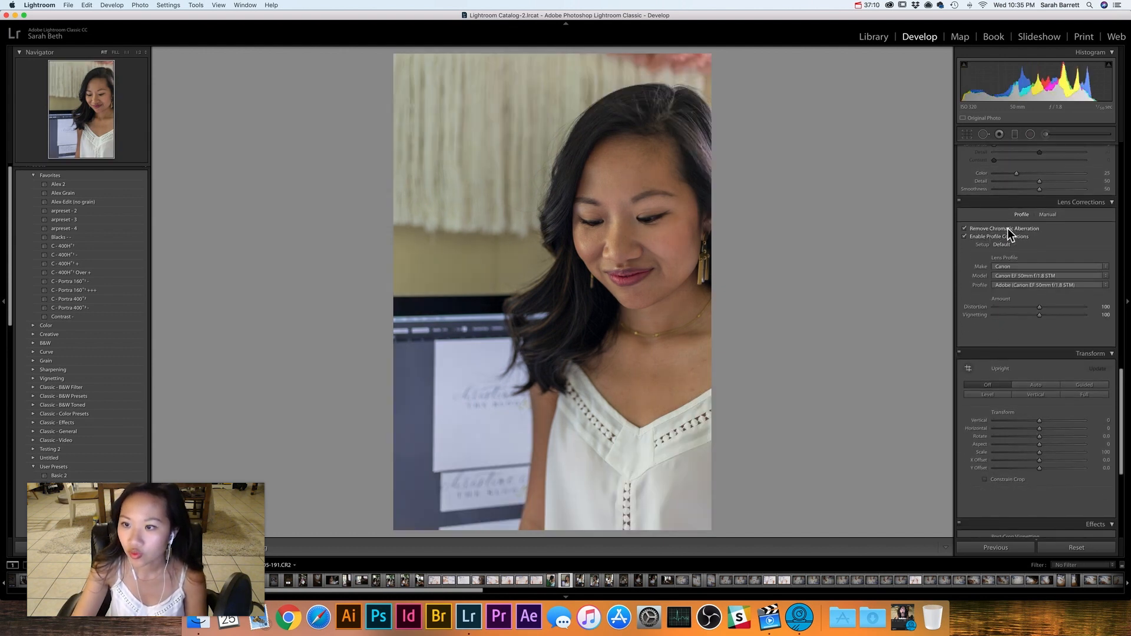
- Add grain to the smiling portrait with amount 15 and size 33
scroll(1000, 242, down, 8)
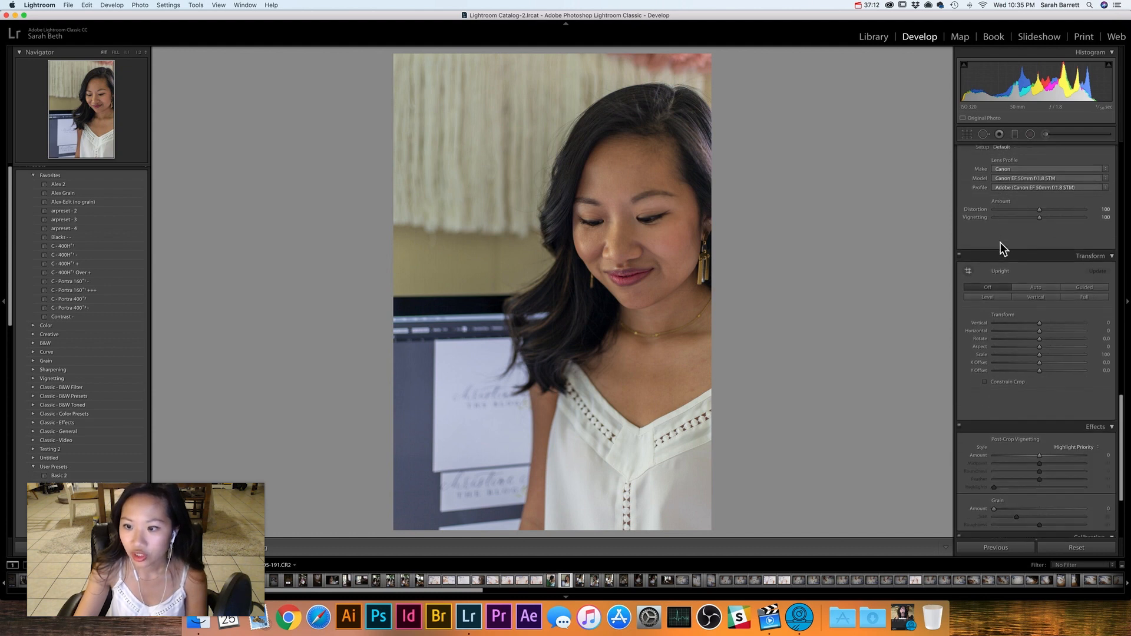
drag(994, 376, 1003, 378)
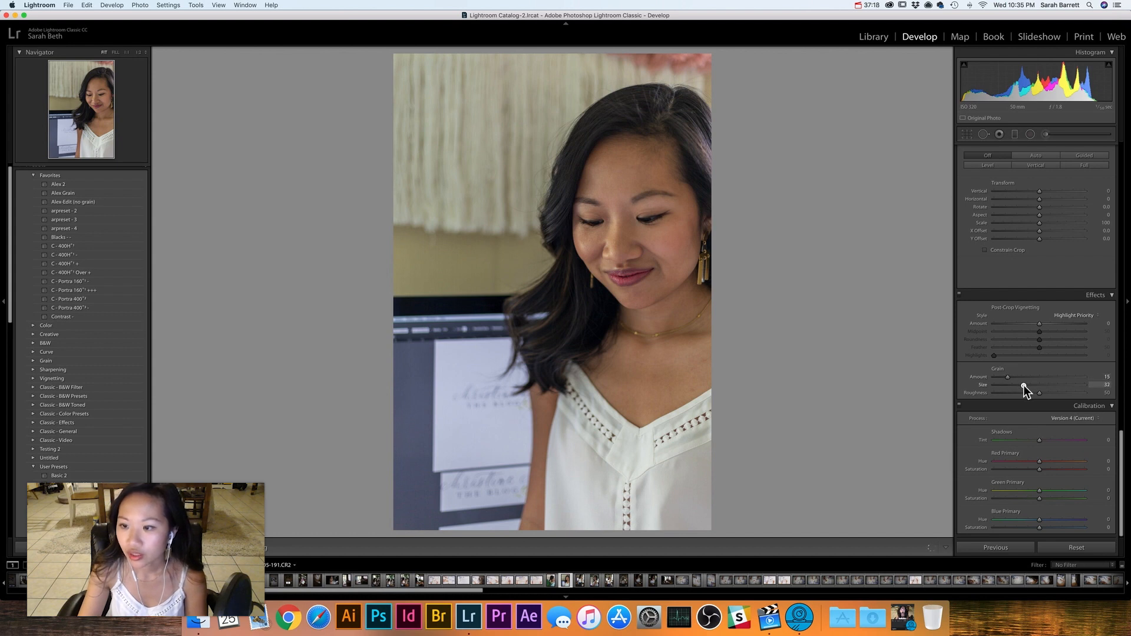
drag(1024, 385, 1025, 386)
scroll(1024, 383, down, 1)
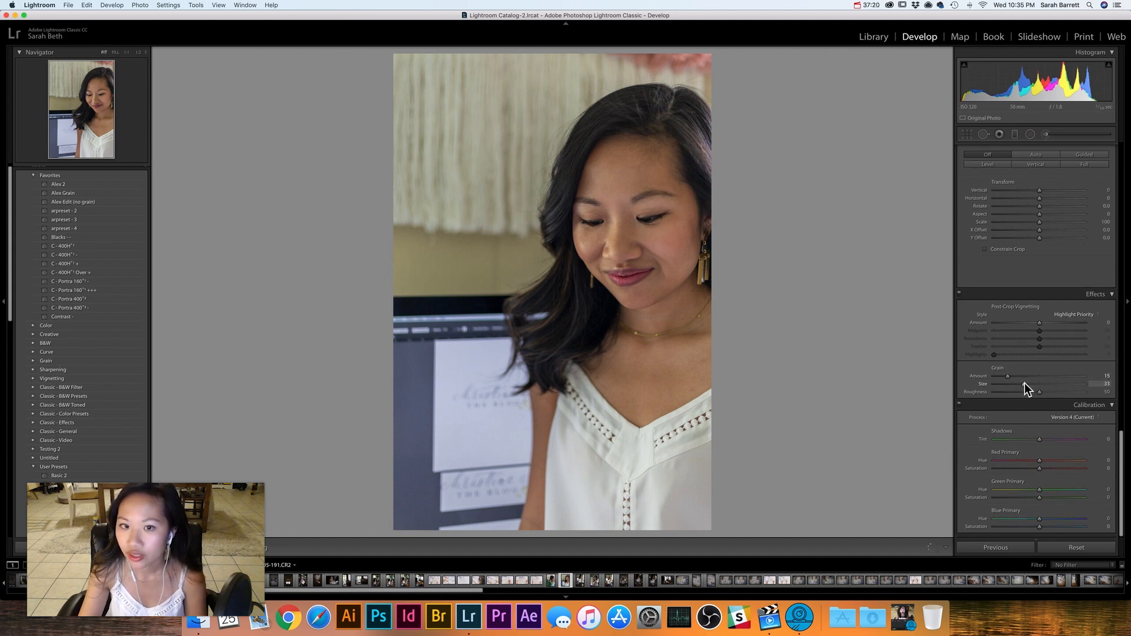
- Fade the RGB tone curve by lowering its white point to about 94% and raising its black point to about 6.7%
scroll(1027, 384, up, 10)
drag(1083, 313, 1086, 317)
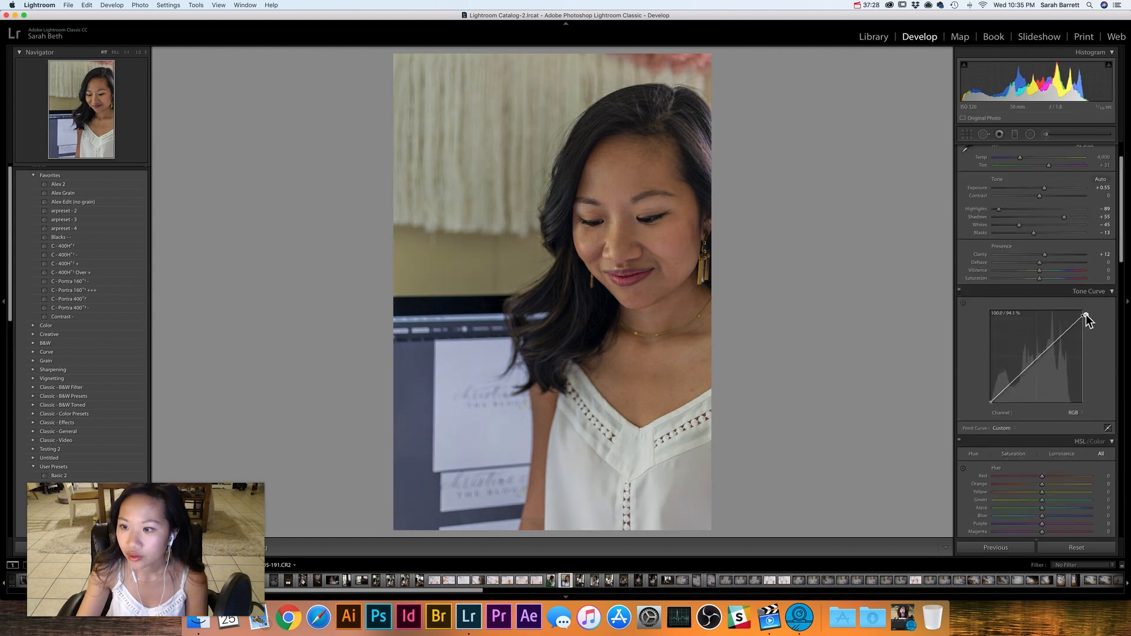
drag(990, 403, 988, 397)
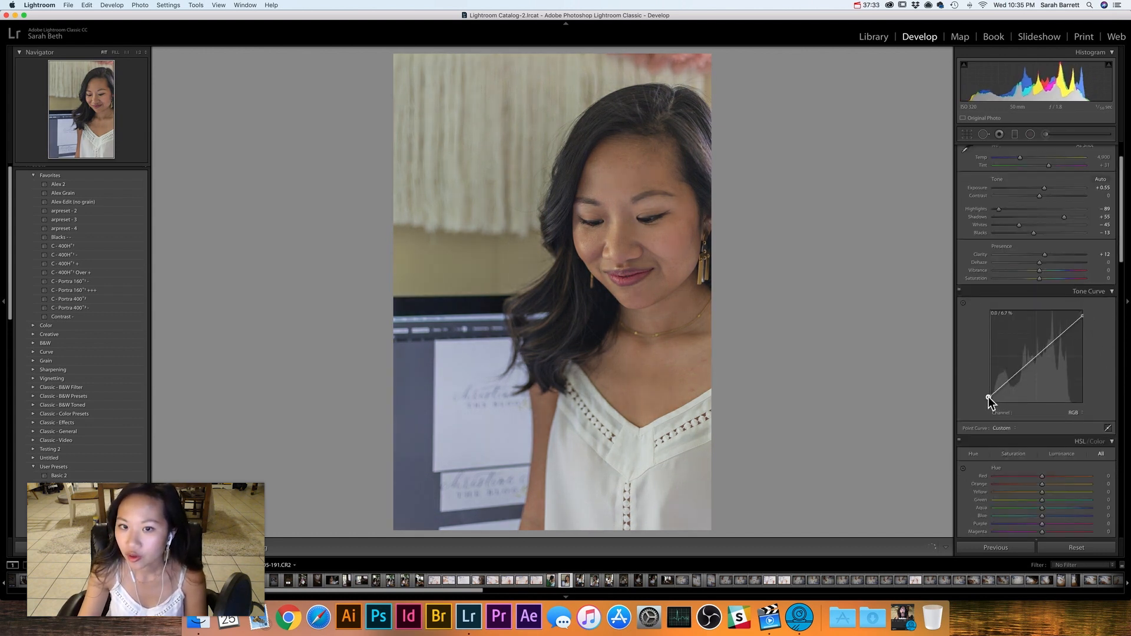
- Shape the RGB tone curve with midtone and highlight points plus a shadow point at about 22%, and compare with the original
drag(1013, 375, 1014, 377)
drag(1056, 337, 1009, 383)
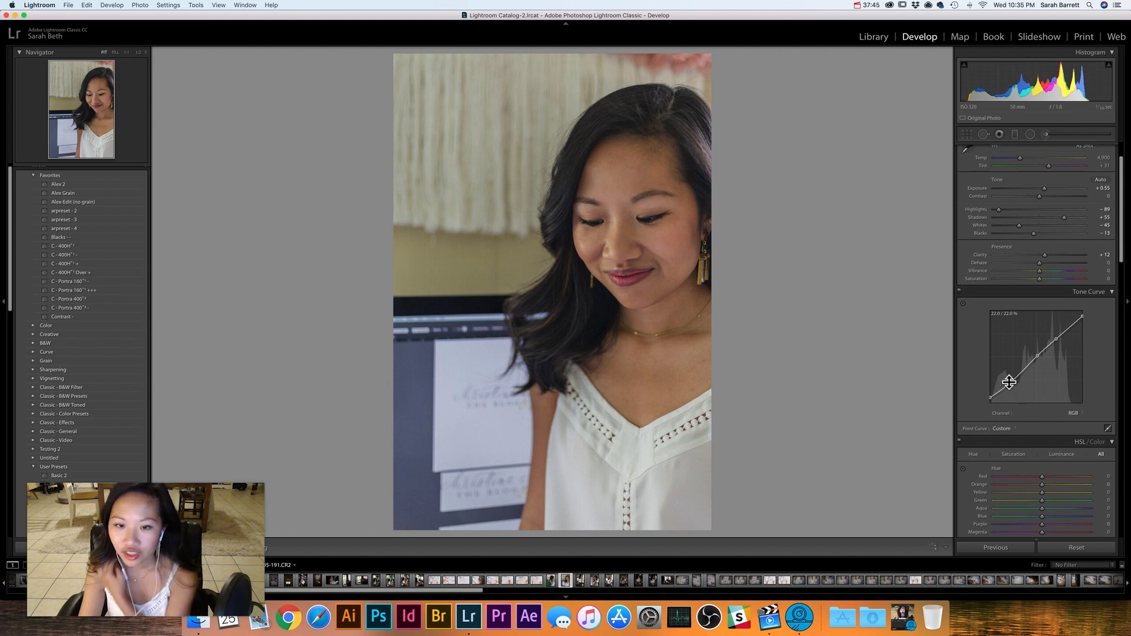
key(backslash)
key(backslash)
key(backslash)
key(backslash)
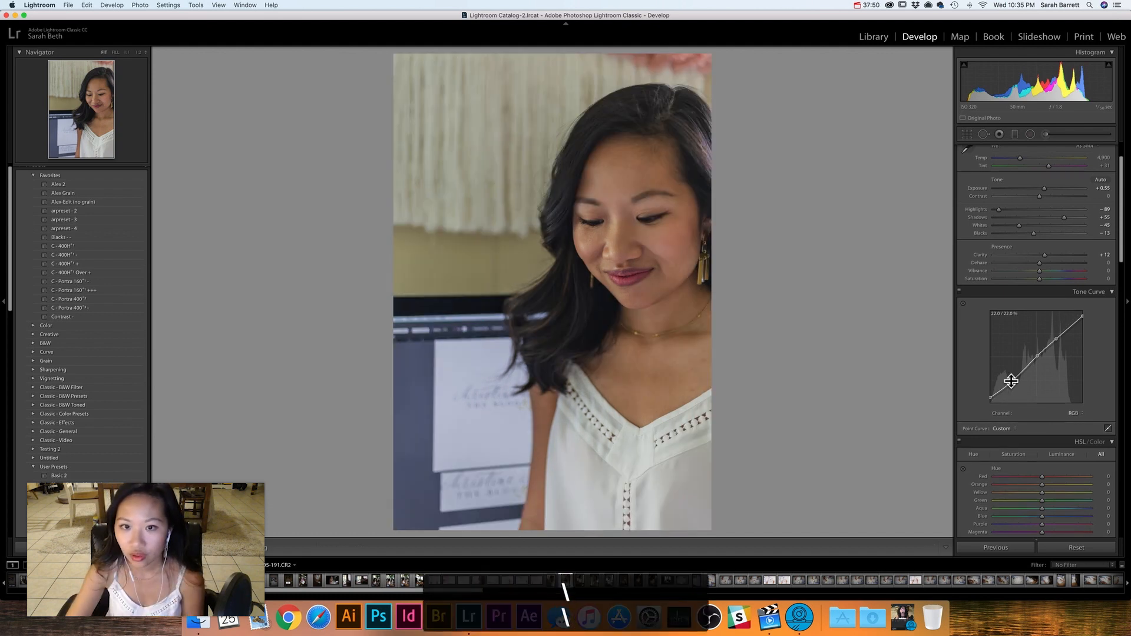
key(backslash)
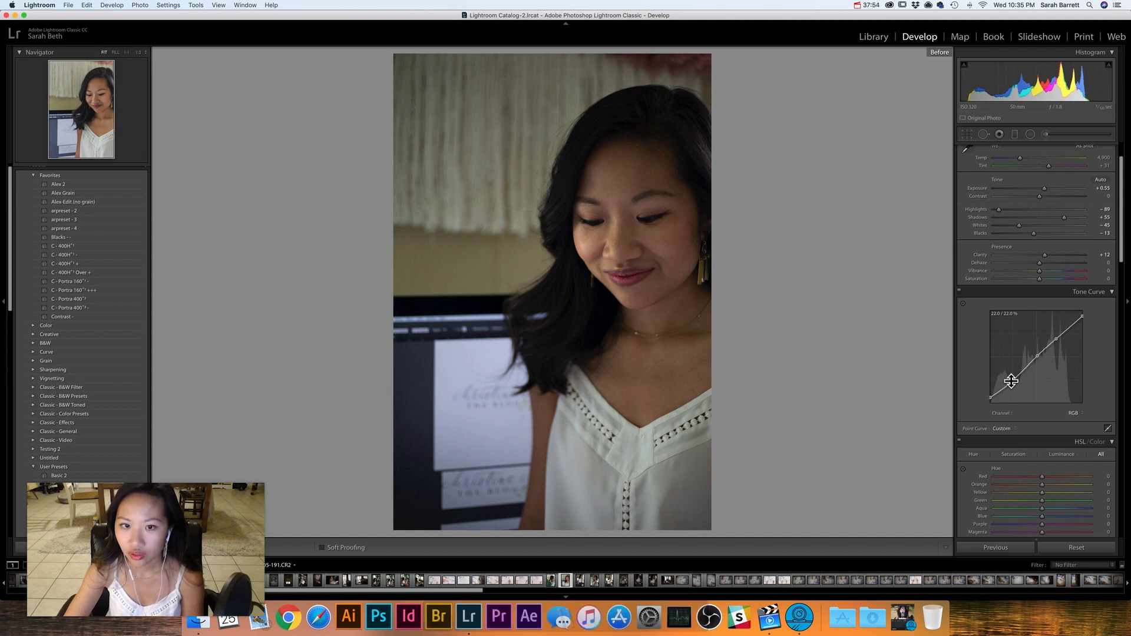
key(backslash)
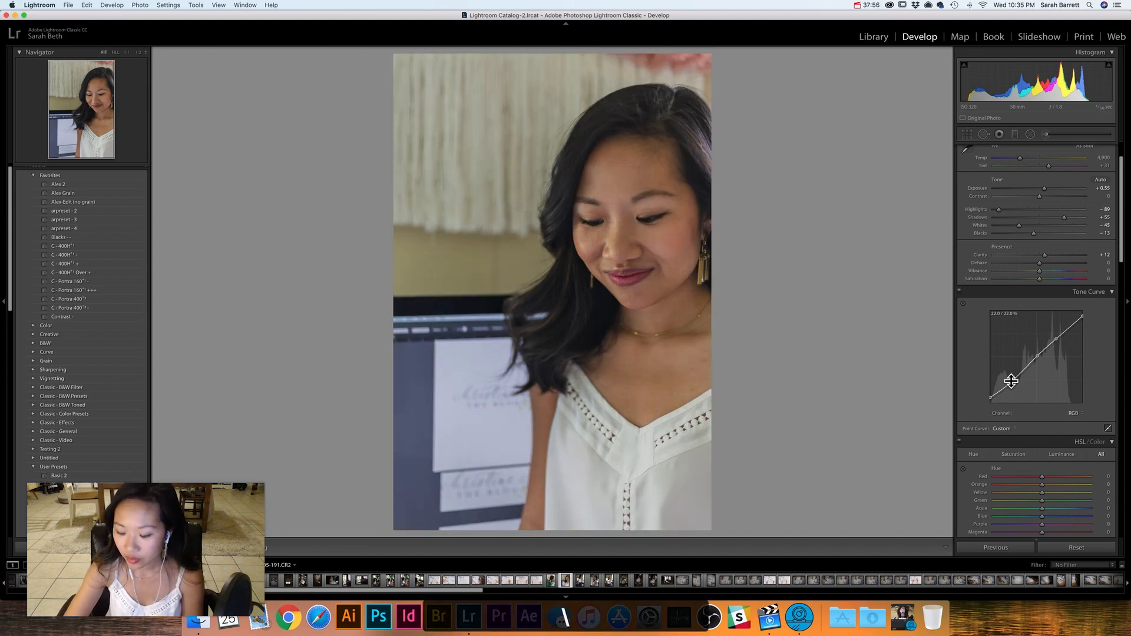
- Set red hue +13, orange hue -6, yellow saturation -28, and luminance to red -9, orange +5 and yellow +49
scroll(1010, 381, down, 5)
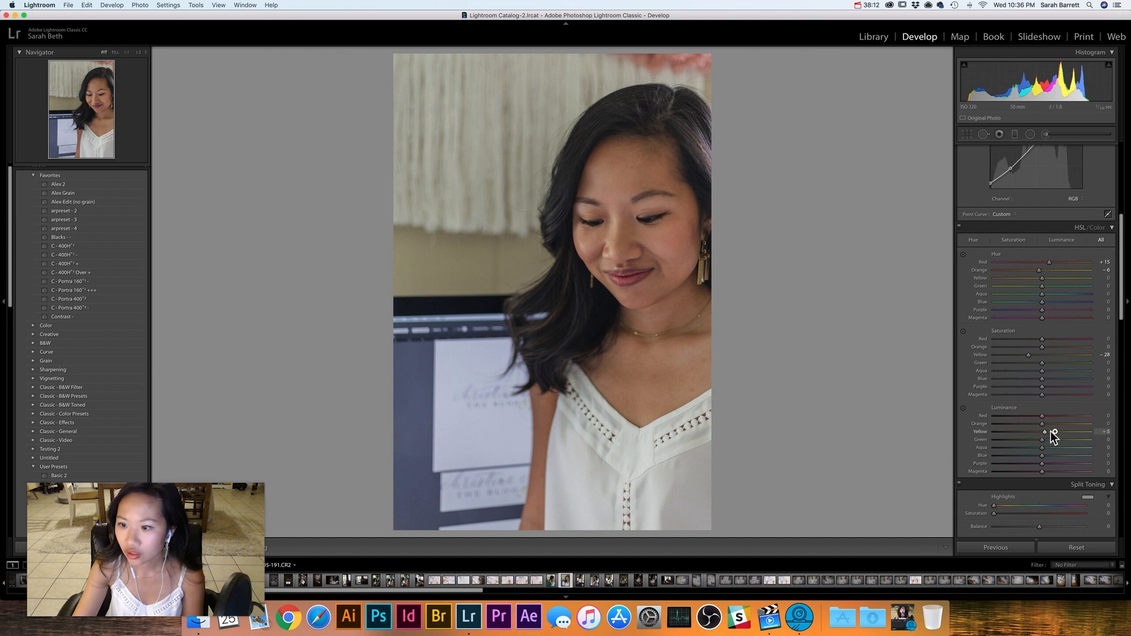
drag(1047, 431, 1057, 431)
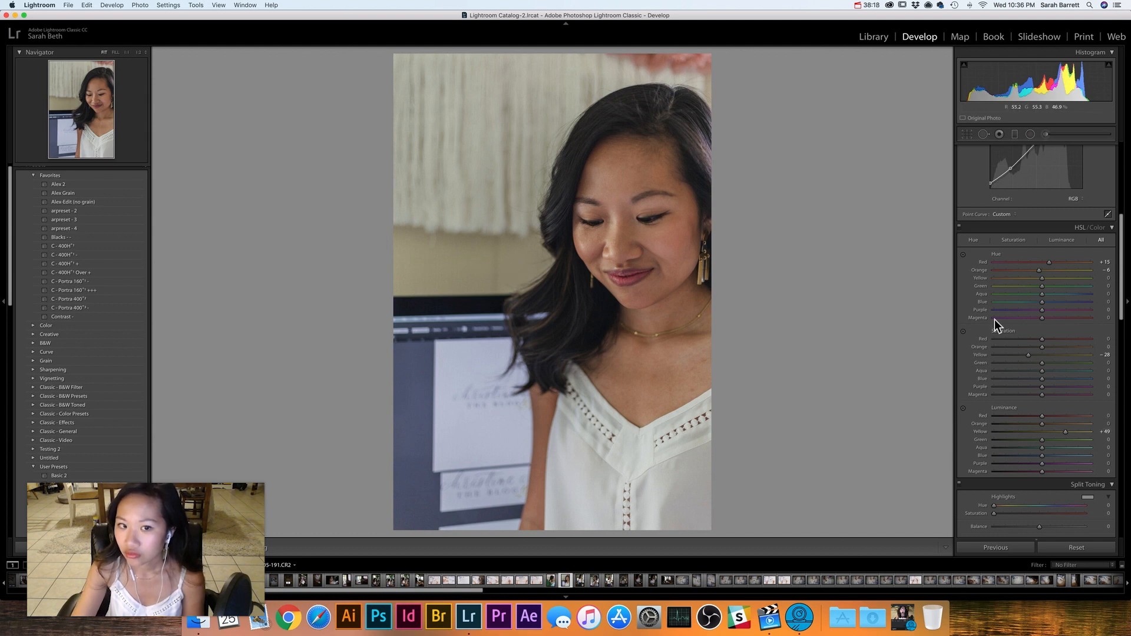
drag(1042, 423, 1062, 422)
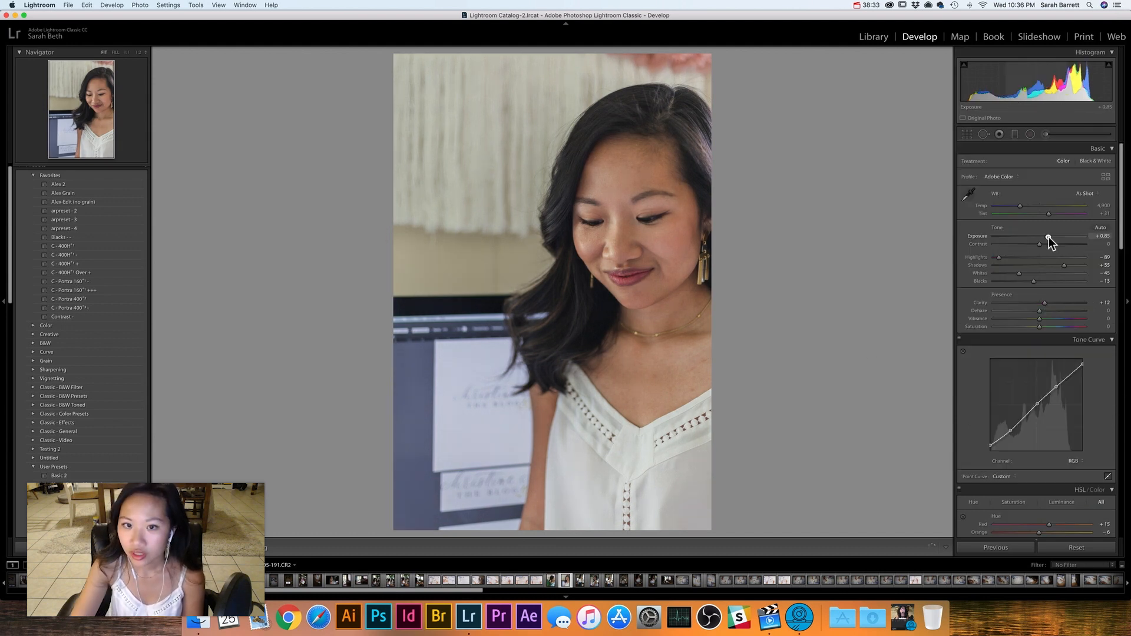
- Set the smiling portrait's exposure to +0.65 and compare the edit with the original
drag(1049, 237, 1046, 236)
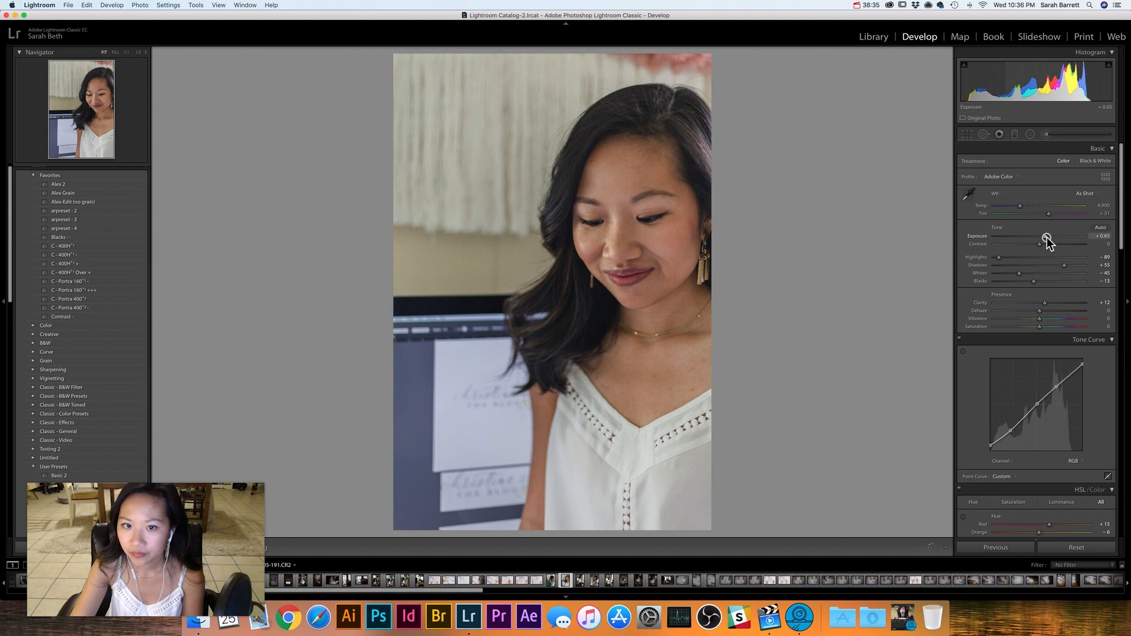
key(backslash)
key(backslash)
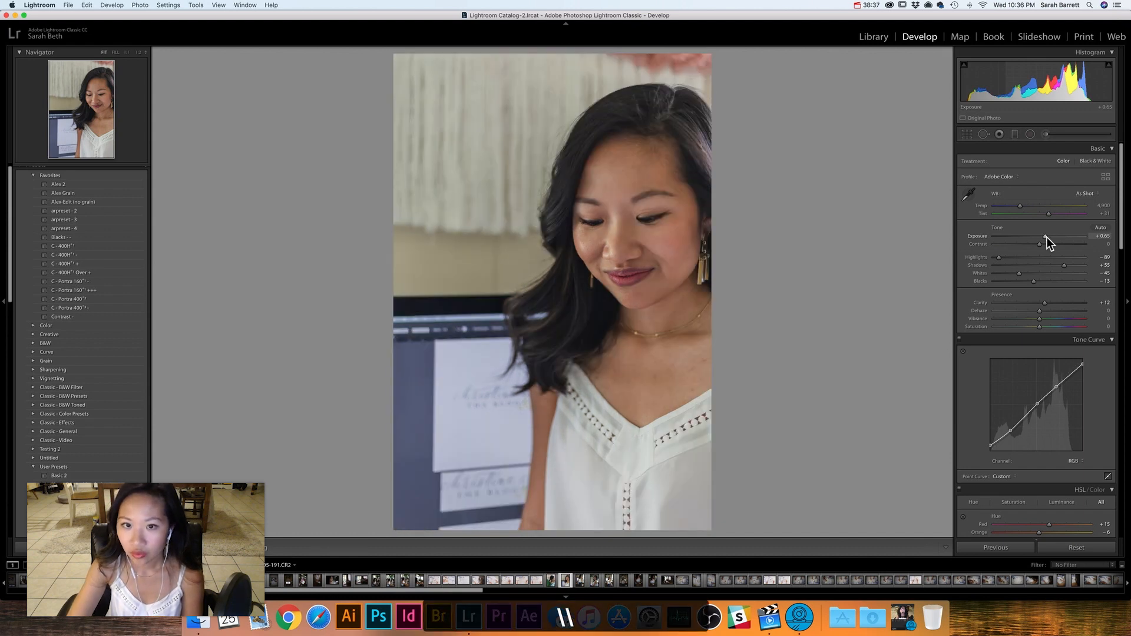
key(backslash)
key(backslash)
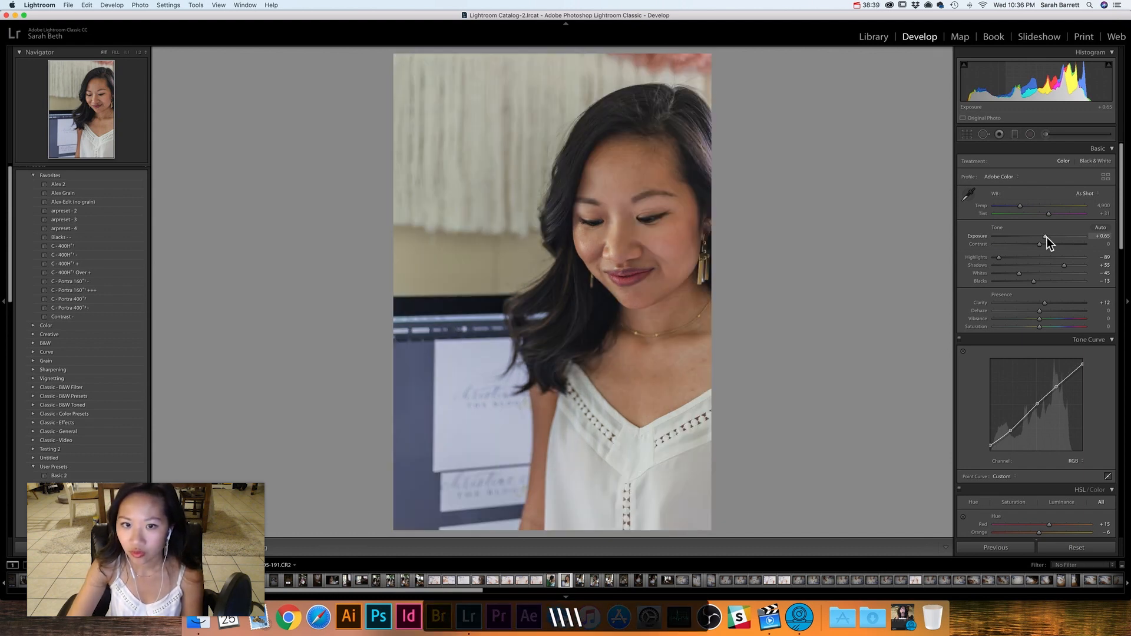
- Sharpen the smiling portrait with amount 74, radius 1.4 and masking 77
scroll(1046, 237, down, 15)
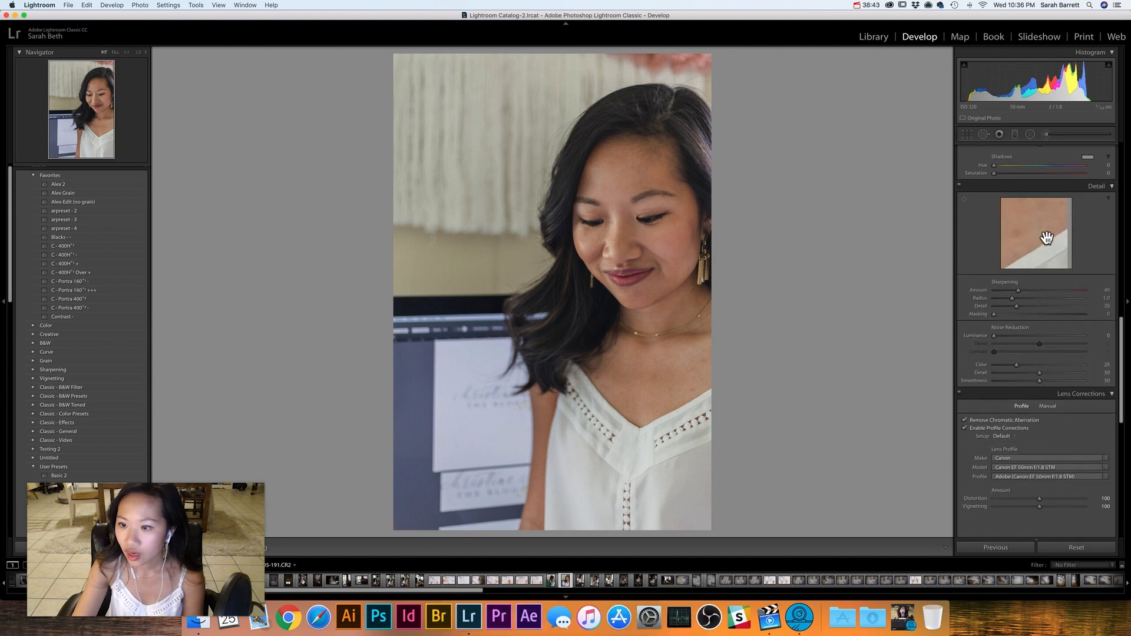
drag(1037, 295, 1039, 295)
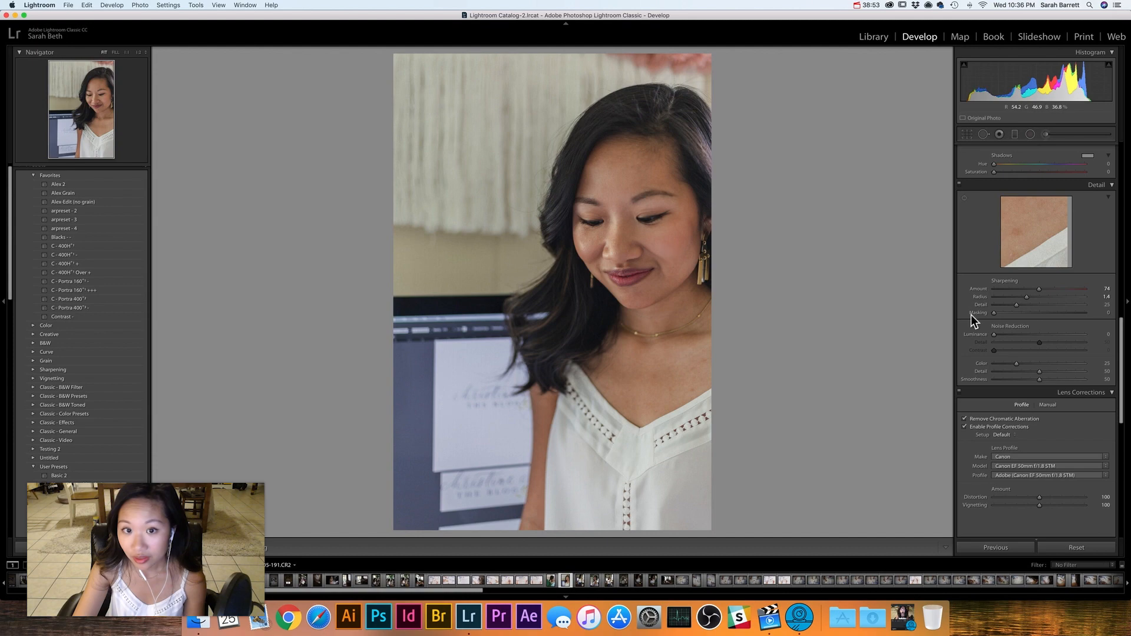
drag(995, 313, 1055, 318)
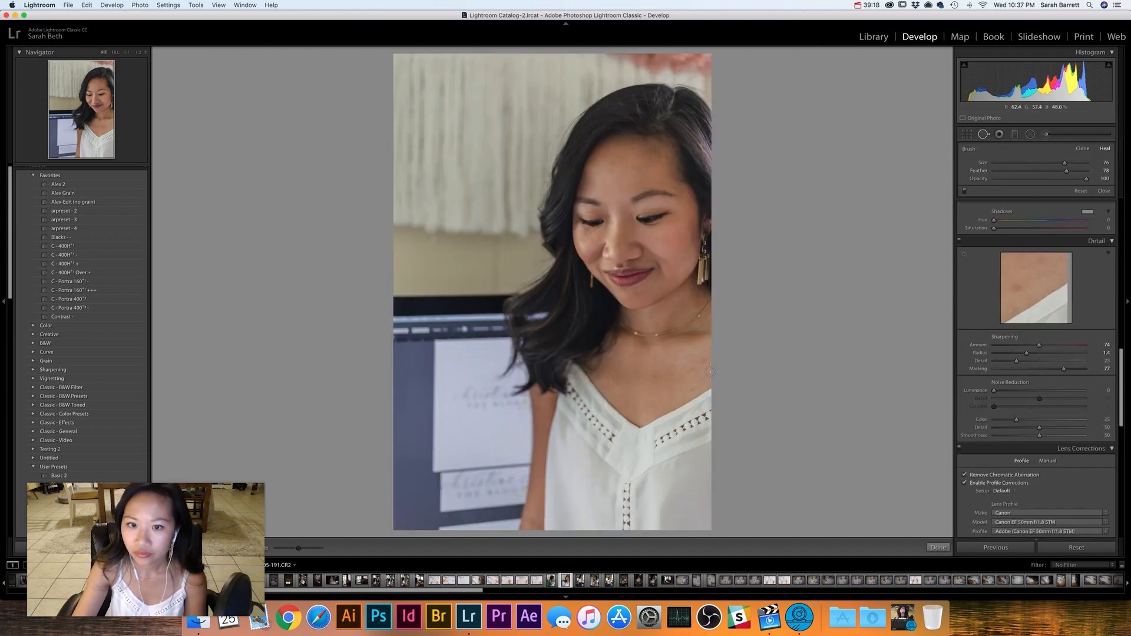
- Heal the blemishes on the woman's chest and face with the Spot Removal tool in Heal mode, feather 78 and opacity 100
click(703, 361)
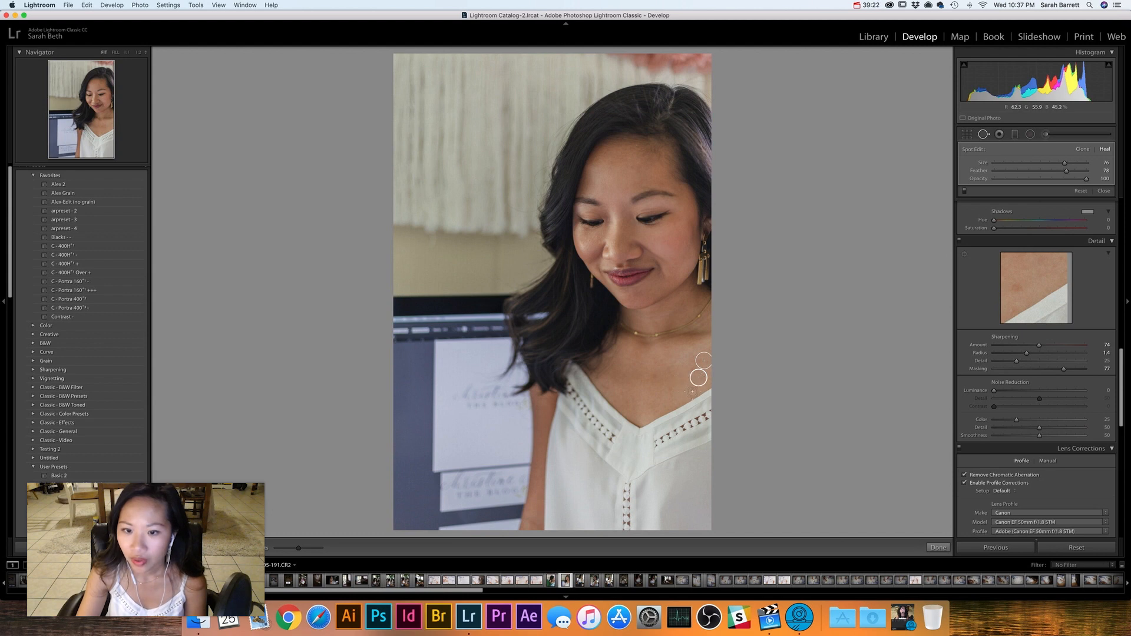
click(694, 389)
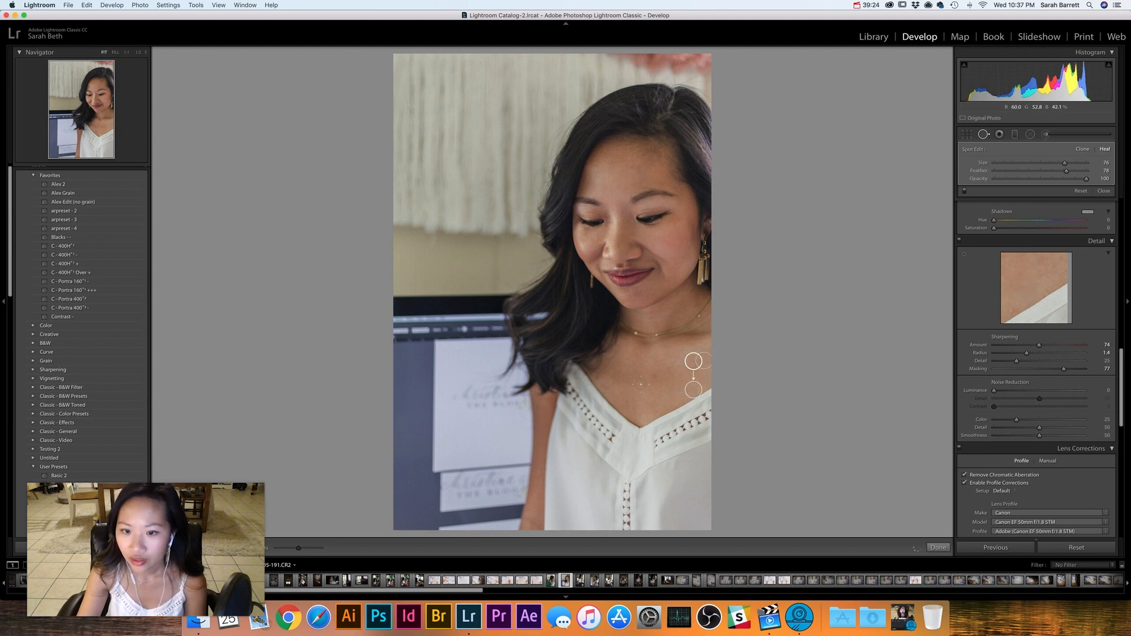
click(652, 376)
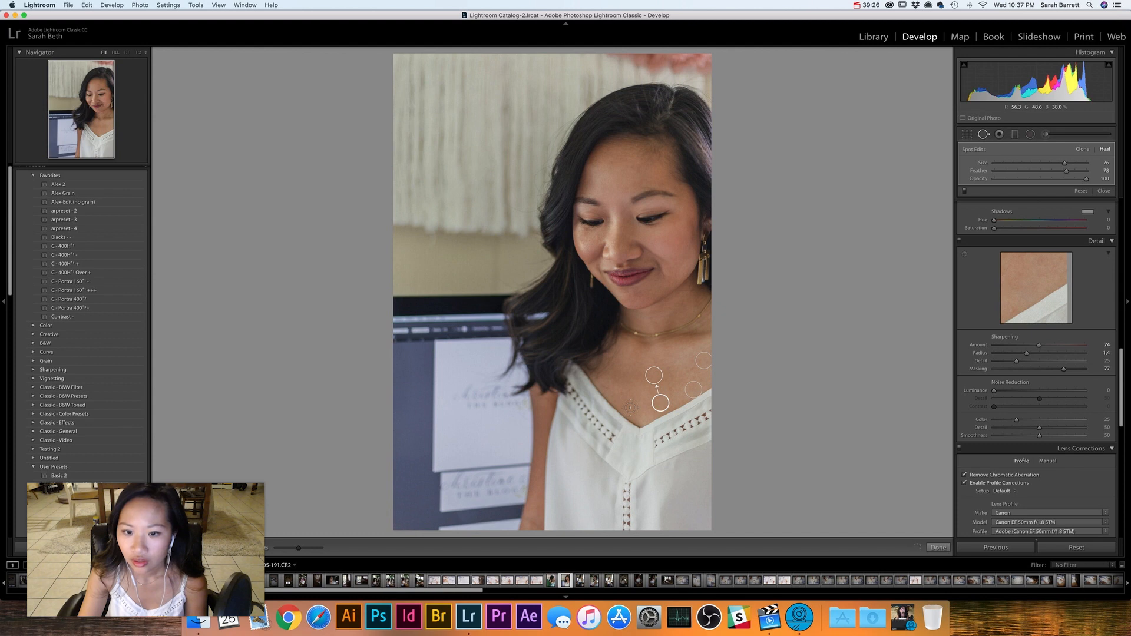
click(623, 394)
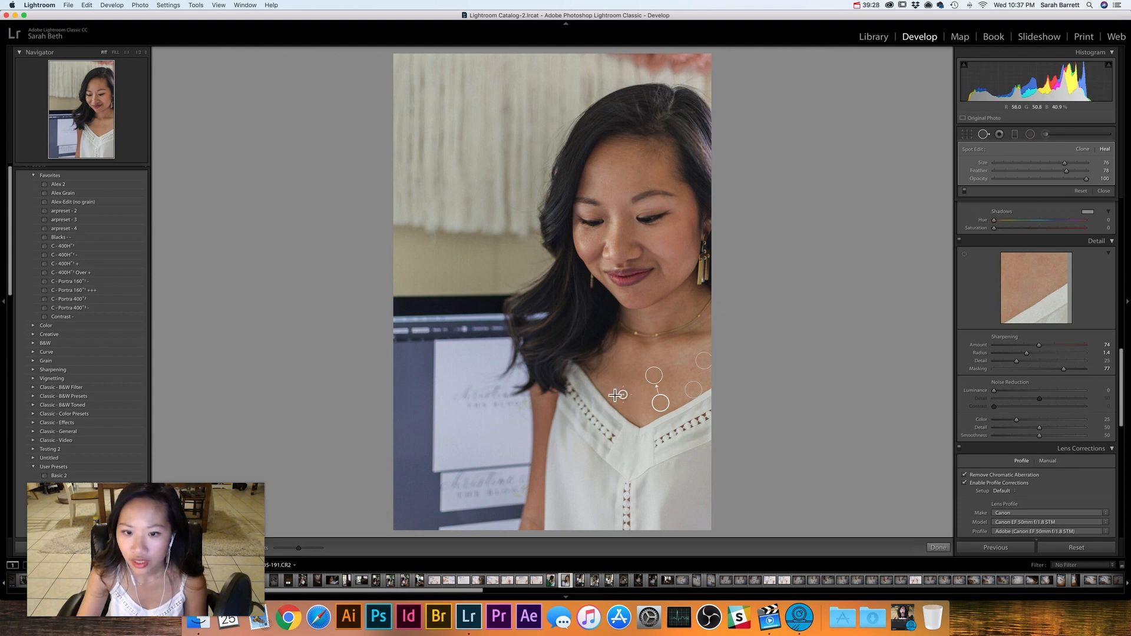
click(691, 369)
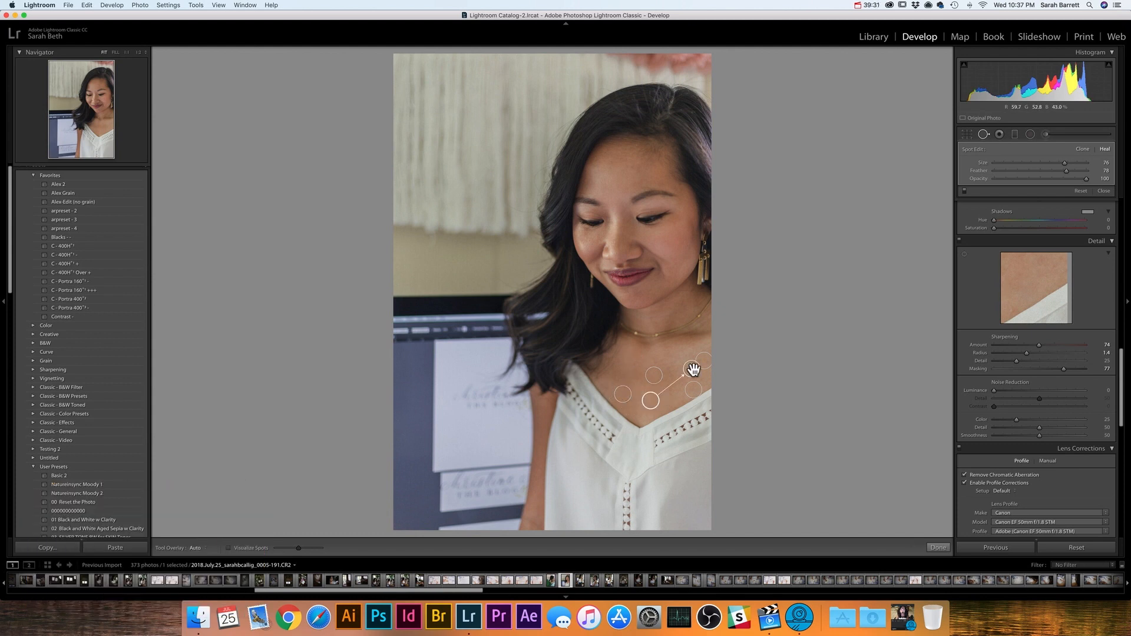
click(669, 389)
click(615, 241)
click(589, 242)
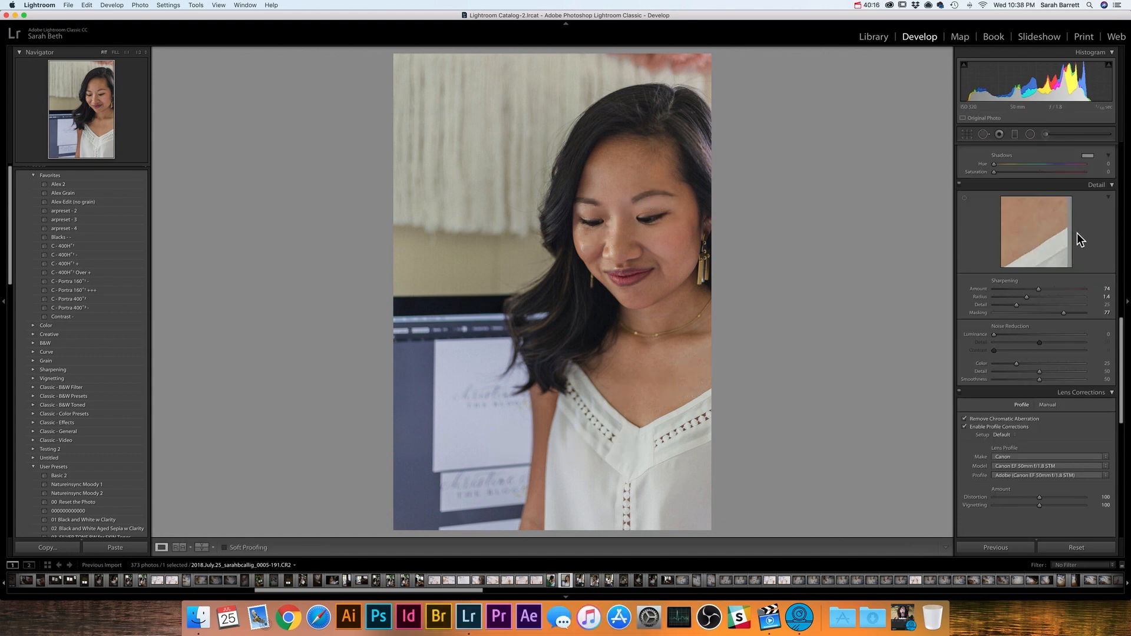
- Heal the remaining small facial blemishes up close with a smaller spot size and check the retouched skin
key(super+equal)
click(633, 292)
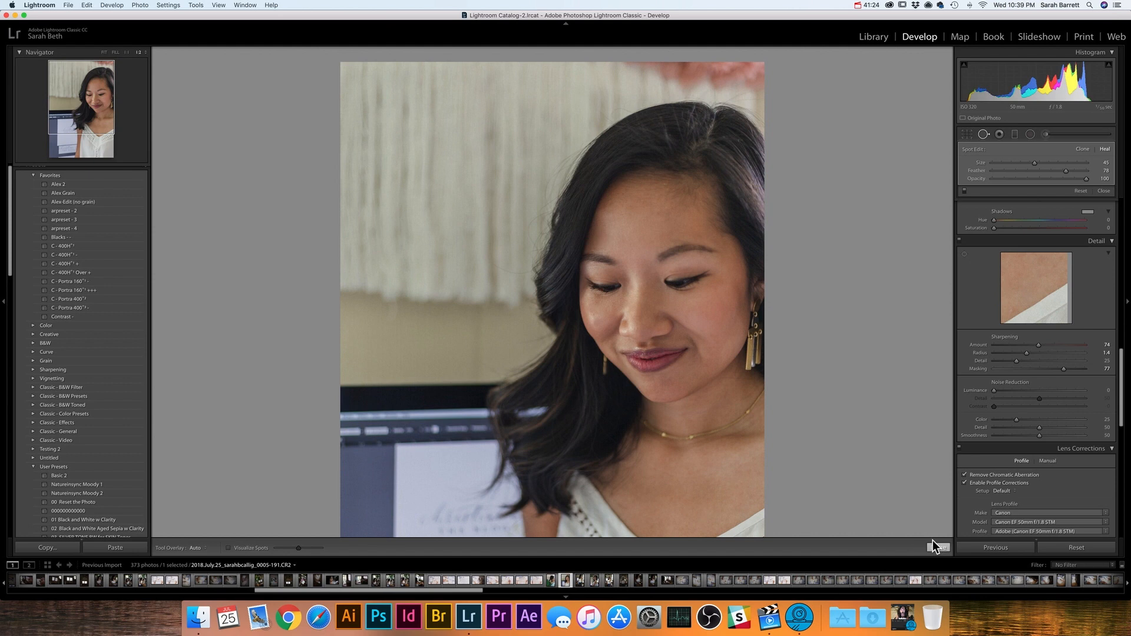
scroll(966, 222, up, 10)
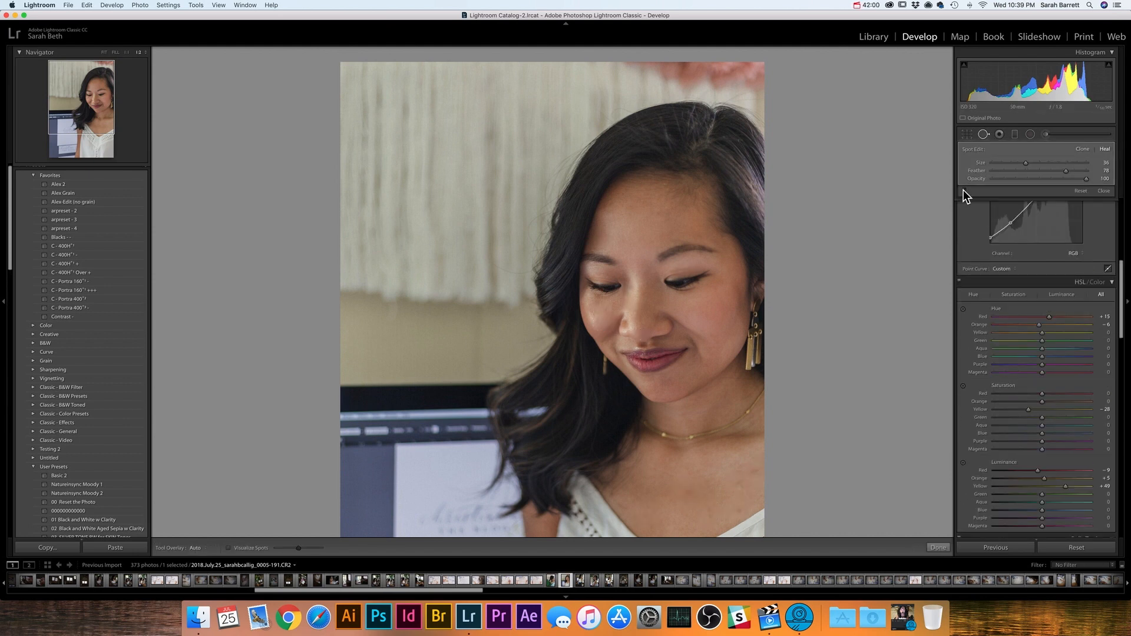
key(q)
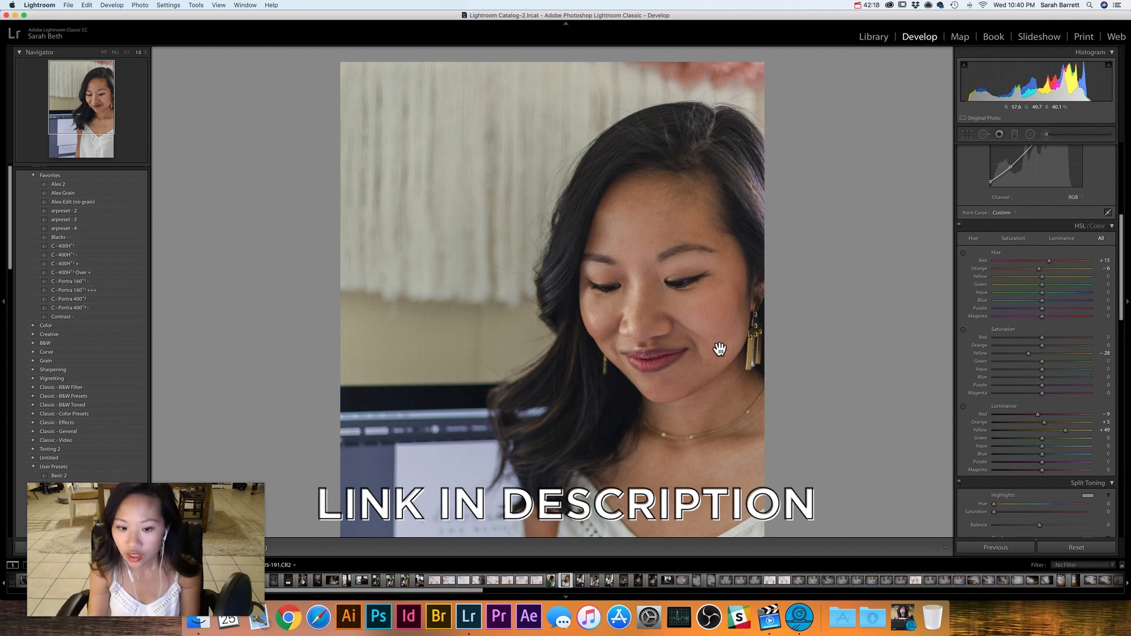
key(super+equal)
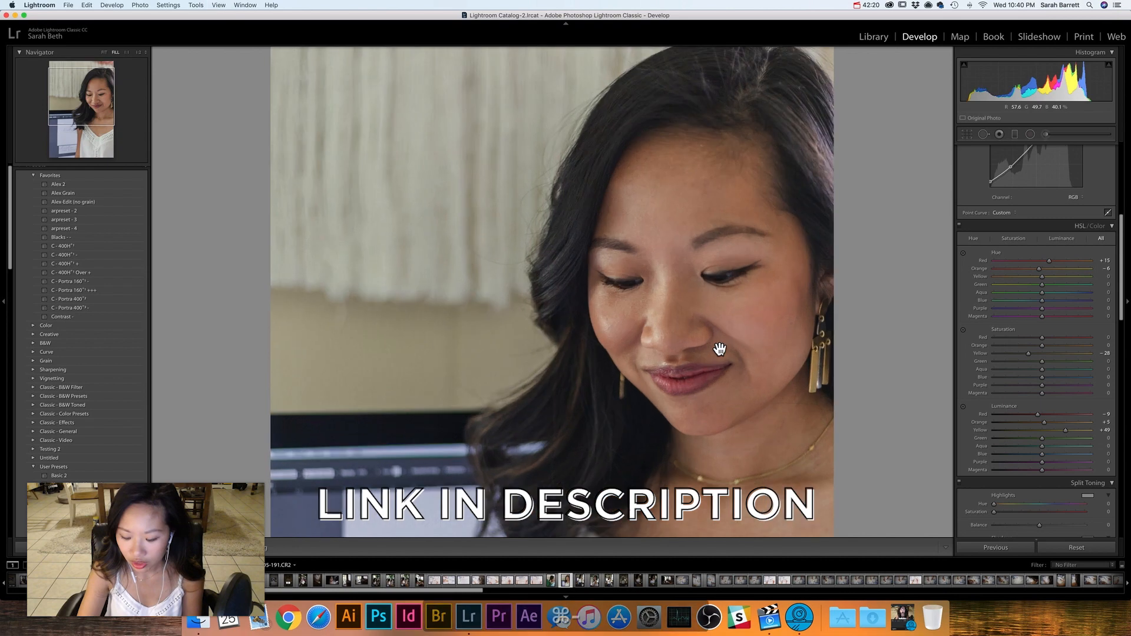
key(super+minus)
key(super+minus)
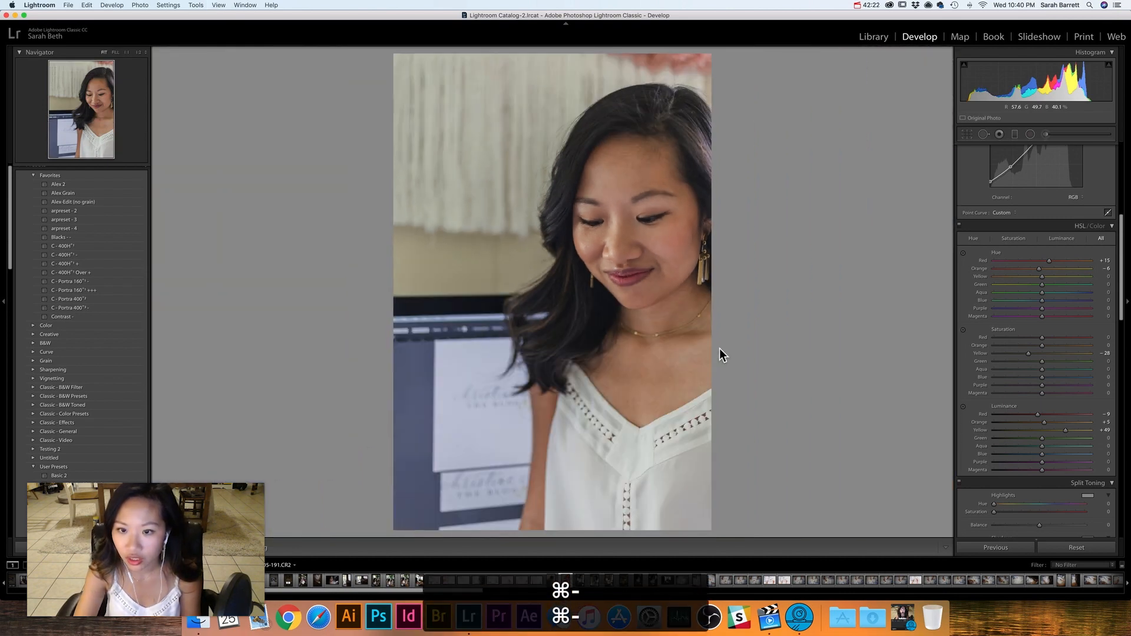
- On the seated portrait in jeans, set exposure +1.10, temperature 4,955, tint +27, clarity +14, highlights -91, shadows +28 and whites -61
key(Right)
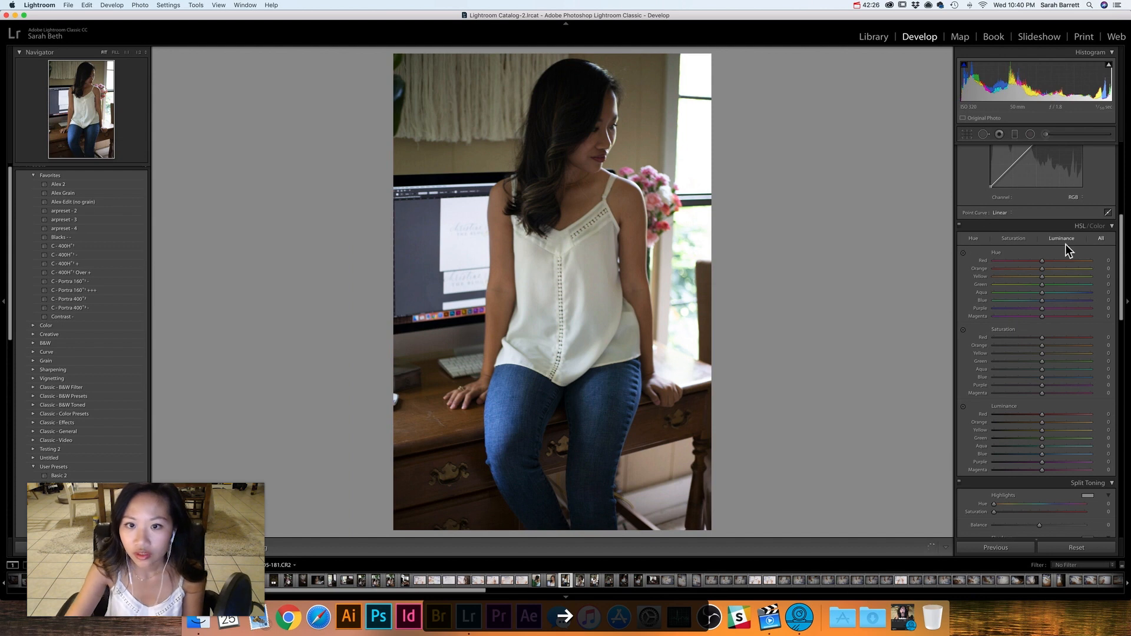
scroll(1049, 236, up, 5)
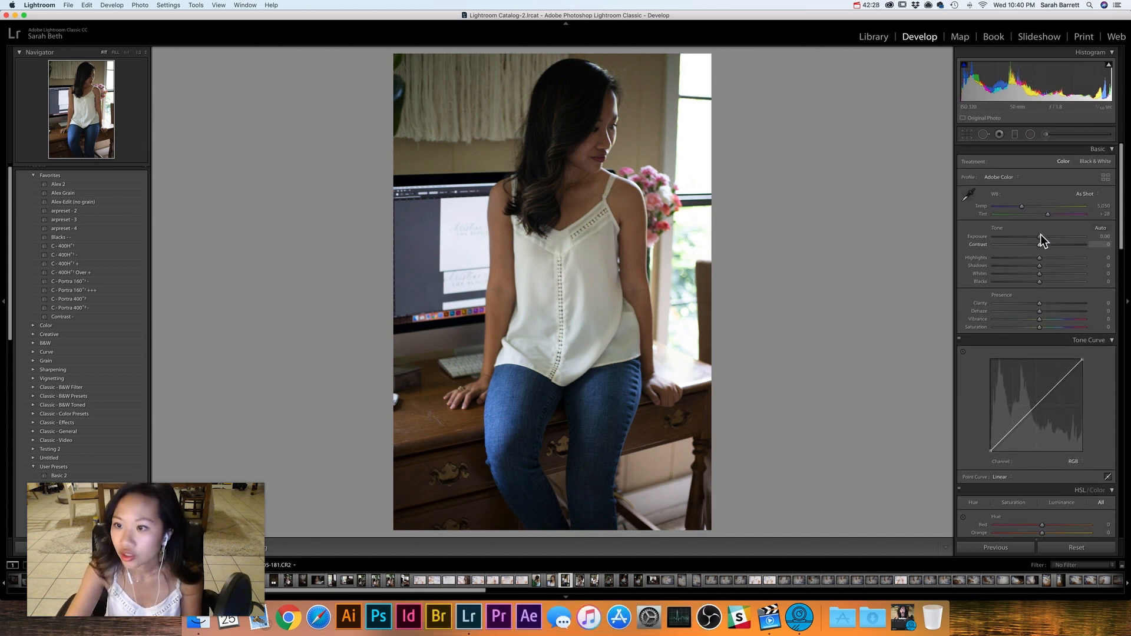
drag(1040, 237, 1049, 238)
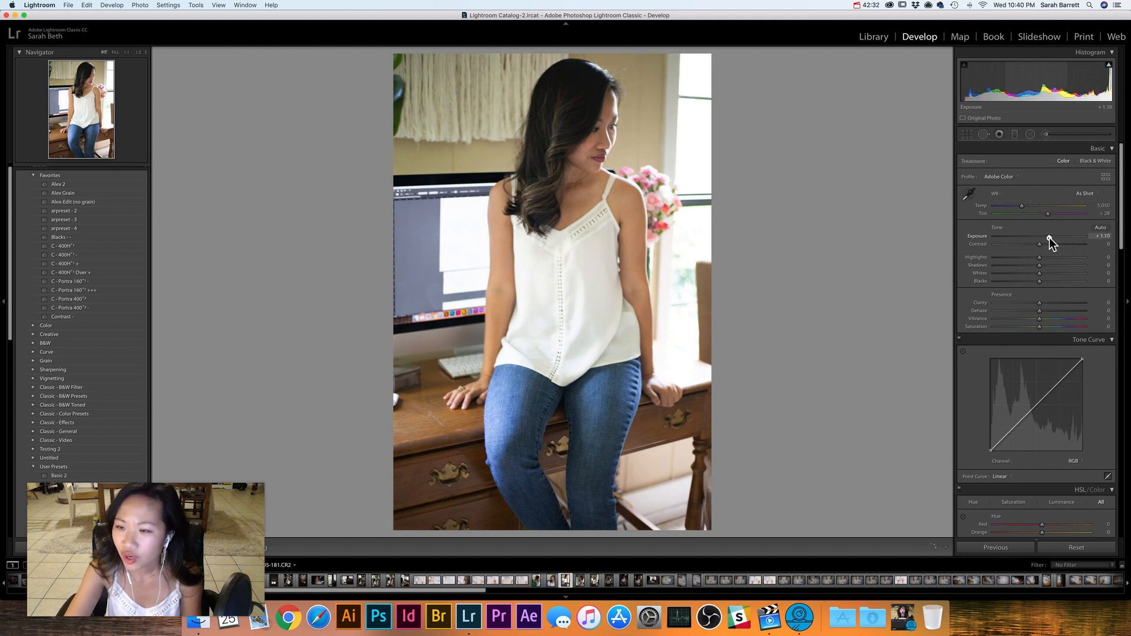
drag(1048, 214, 1021, 207)
drag(1039, 302, 1046, 303)
drag(1039, 257, 992, 266)
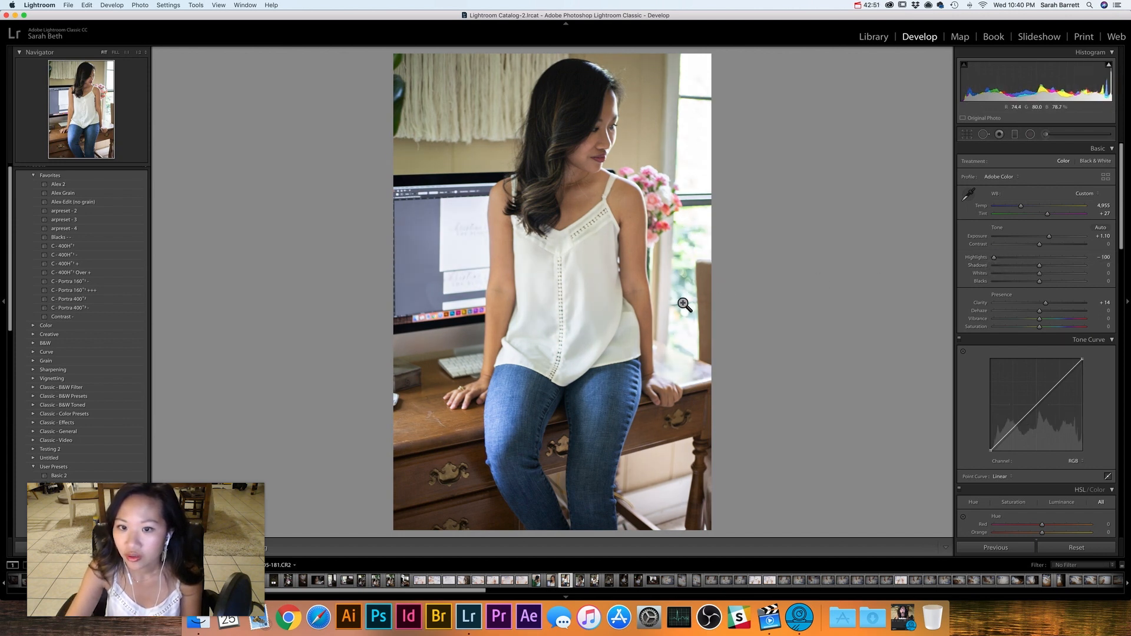
drag(995, 257, 1051, 265)
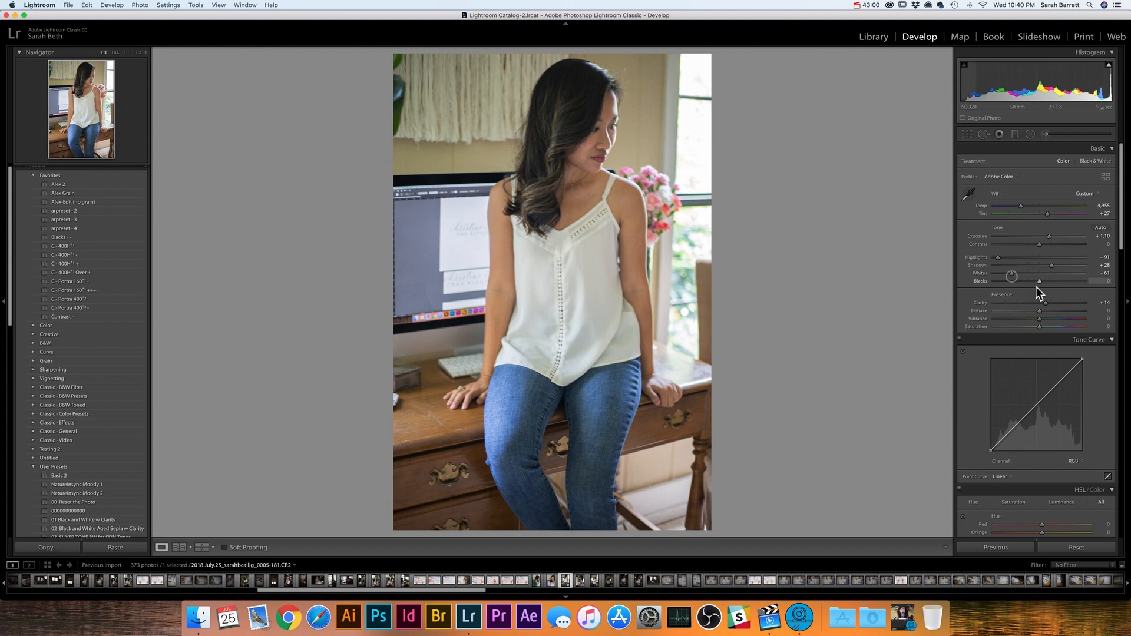
- Raise the RGB curve's black point with a shadow anchor, and set luminance to red -14, orange -19 and yellow +25
drag(991, 450, 1054, 448)
scroll(1021, 424, down, 8)
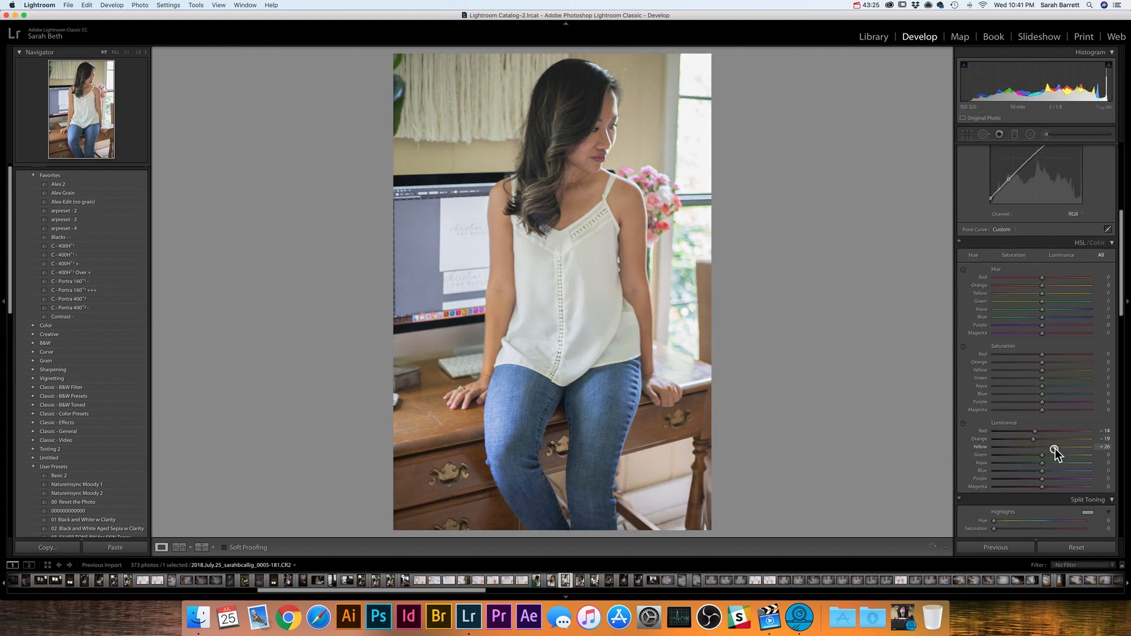
- Sharpen the seated portrait with amount 72, radius 1.4 and masking 54
scroll(1042, 353, down, 10)
scroll(1039, 365, down, 1)
drag(1017, 377, 1037, 377)
drag(1012, 384, 1042, 402)
- Turn on lens profile corrections and chromatic aberration removal for the seated portrait
scroll(1043, 402, down, 8)
click(994, 338)
click(993, 331)
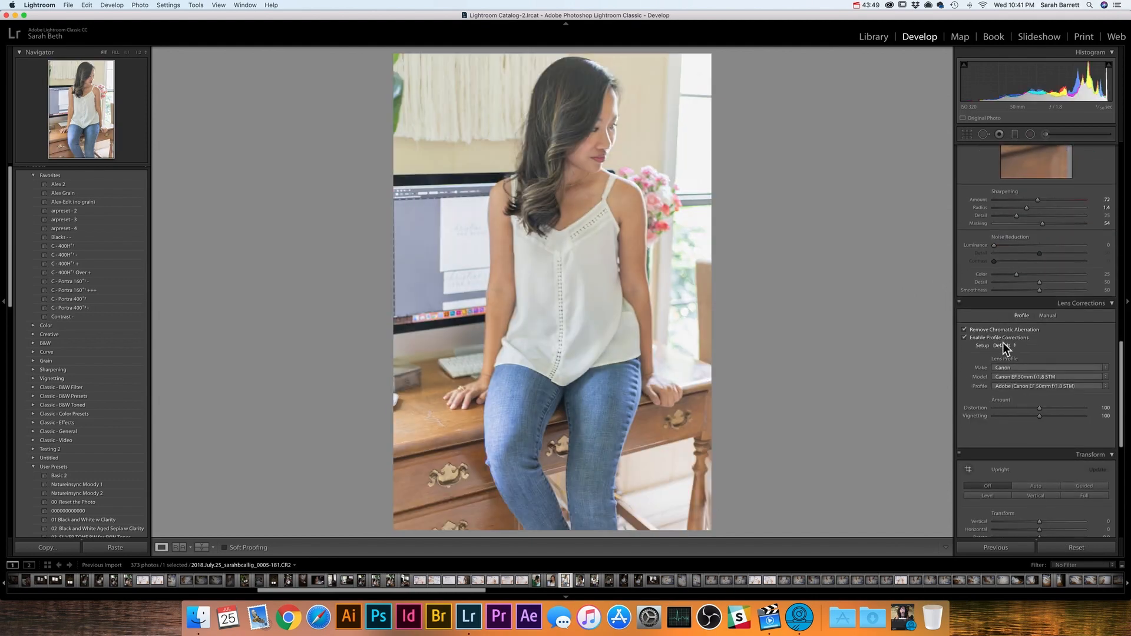
- Refine the seated portrait to exposure +0.80, shadows +10 and blacks -28, and compare the edit with the original
drag(1039, 407, 1022, 386)
scroll(1012, 412, down, 10)
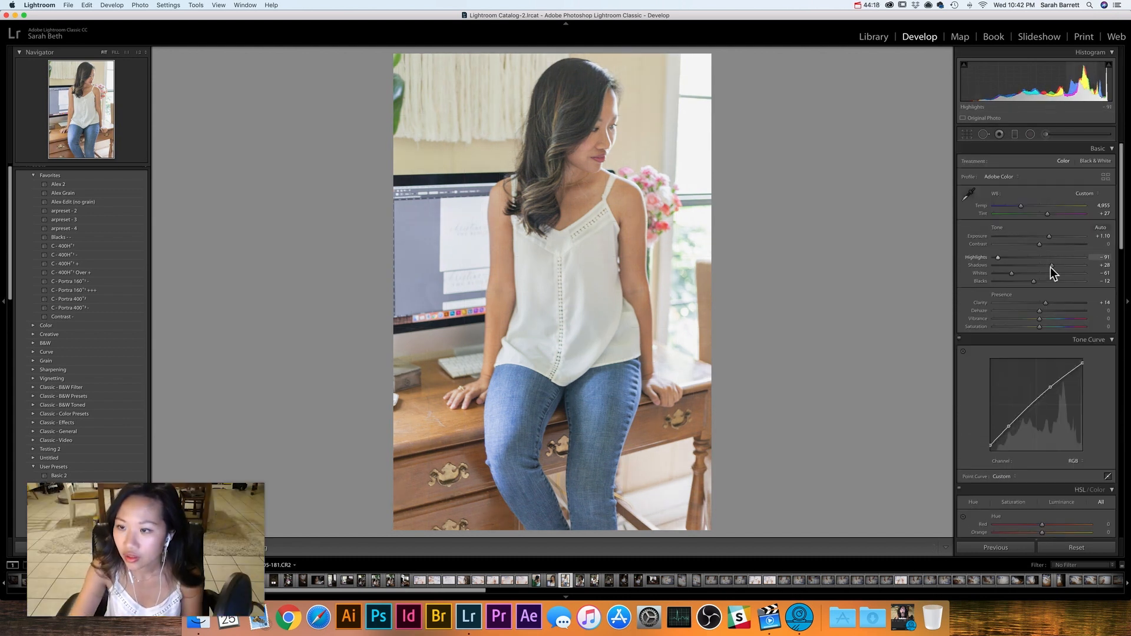
drag(1050, 267, 1027, 281)
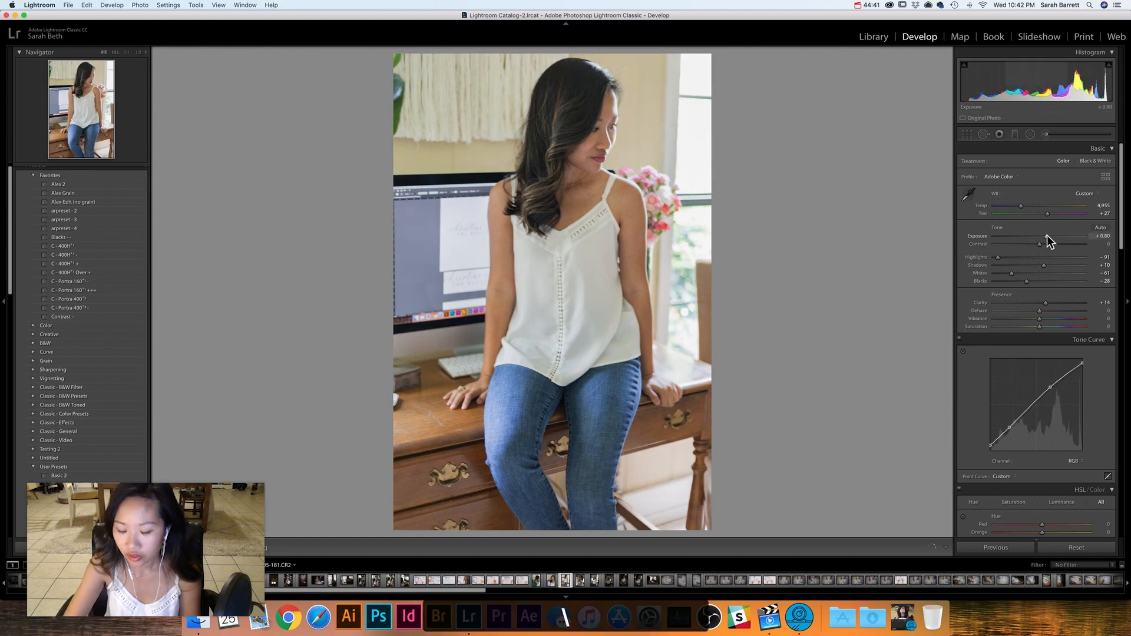
key(backslash)
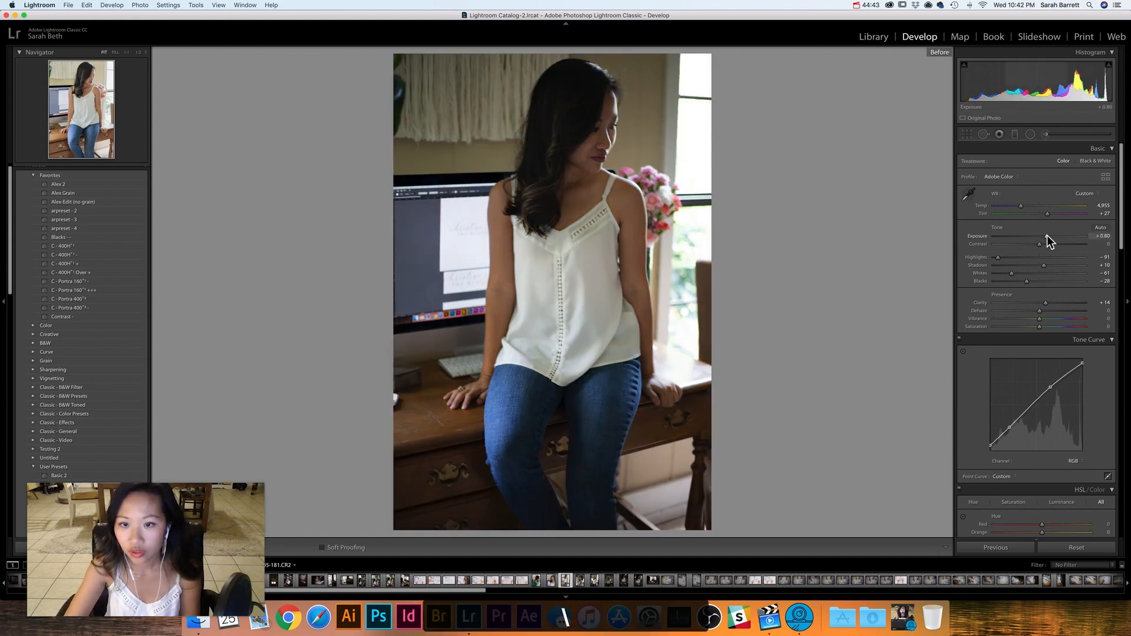
key(backslash)
key(backslash)
key(backslash)
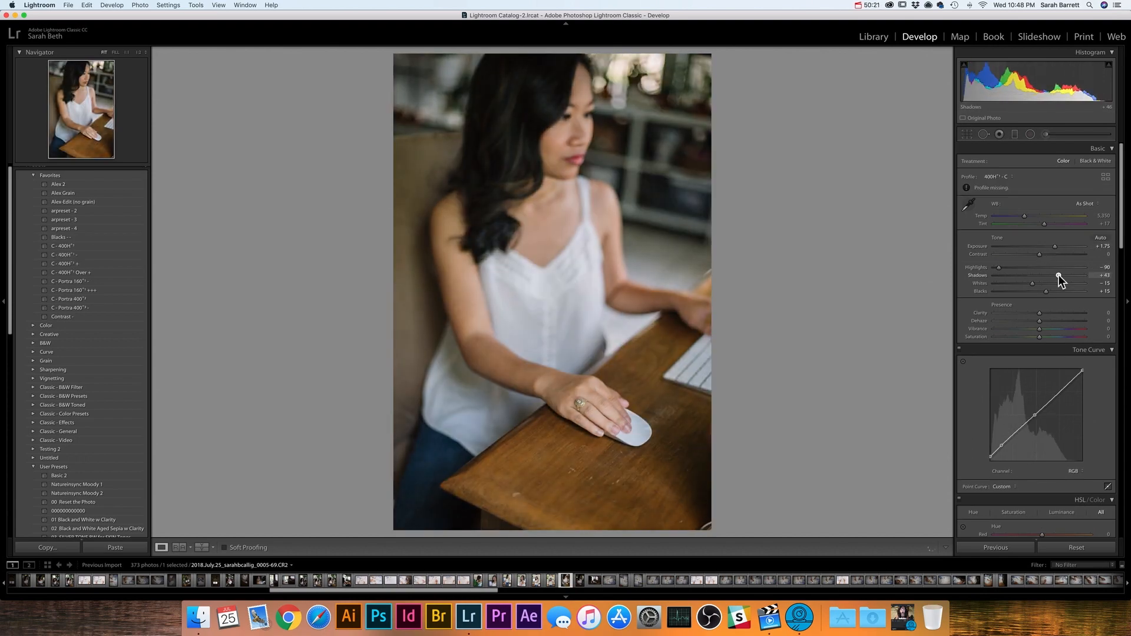
scroll(1054, 353, down, 5)
alt+click(1041, 316)
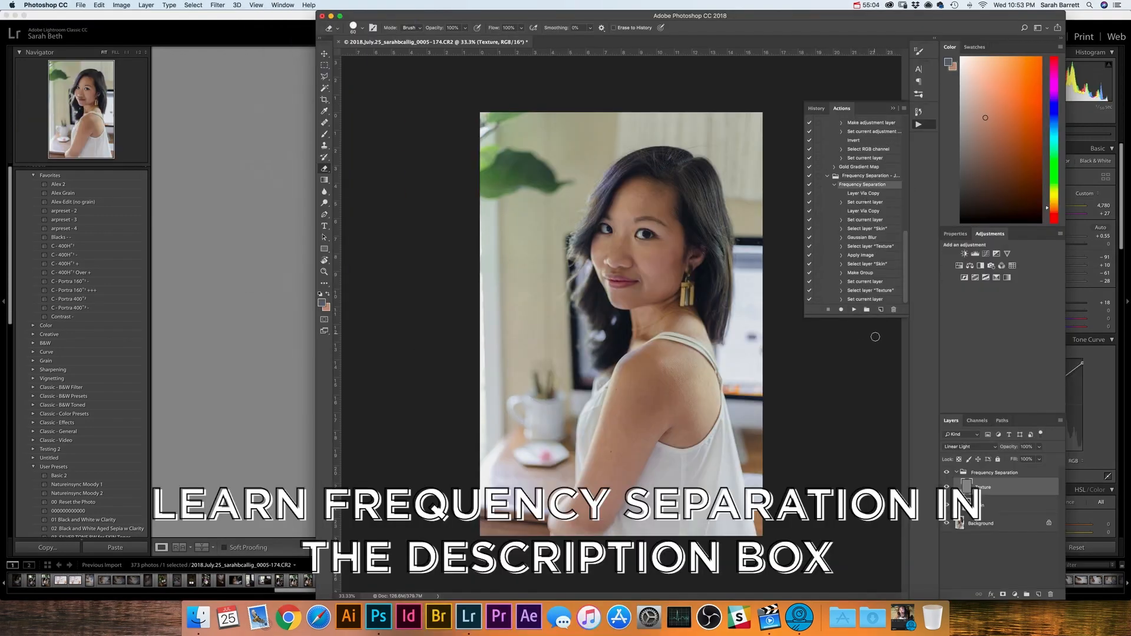
- In Photoshop, duplicate the portrait's base layer beneath the Frequency Separation group, and select the Skin layer
click(984, 524)
key(super+equal)
key(super+equal)
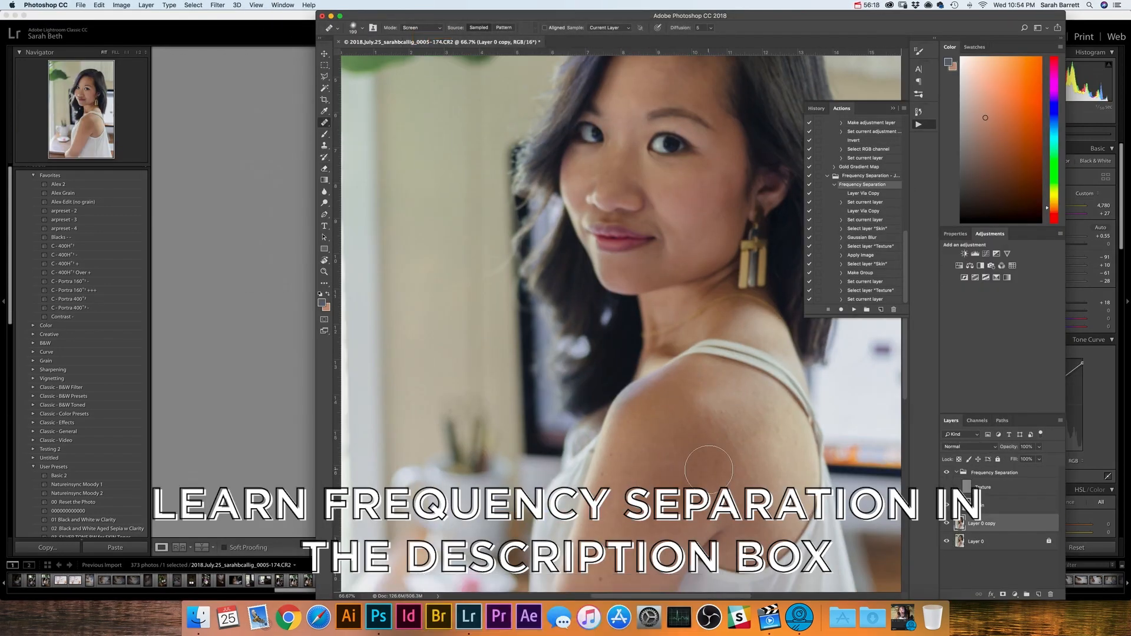
key(alt+bracketright)
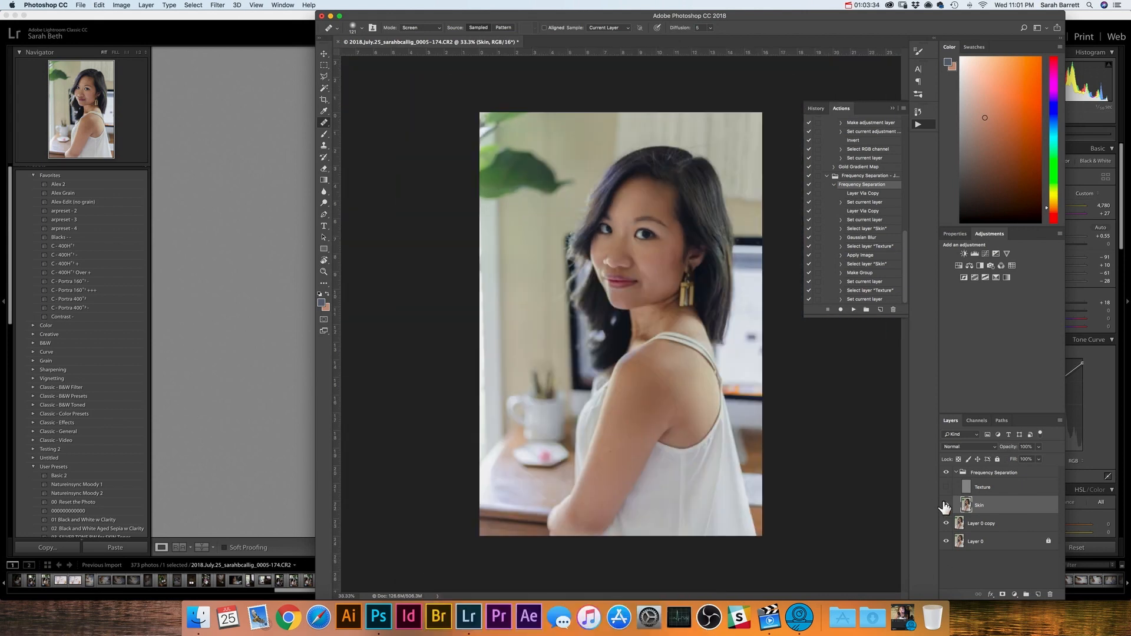
- Inspect the portrait's skin retouching up close, and set the Frequency Separation group's opacity to 79%
key(super+equal)
key(super+equal)
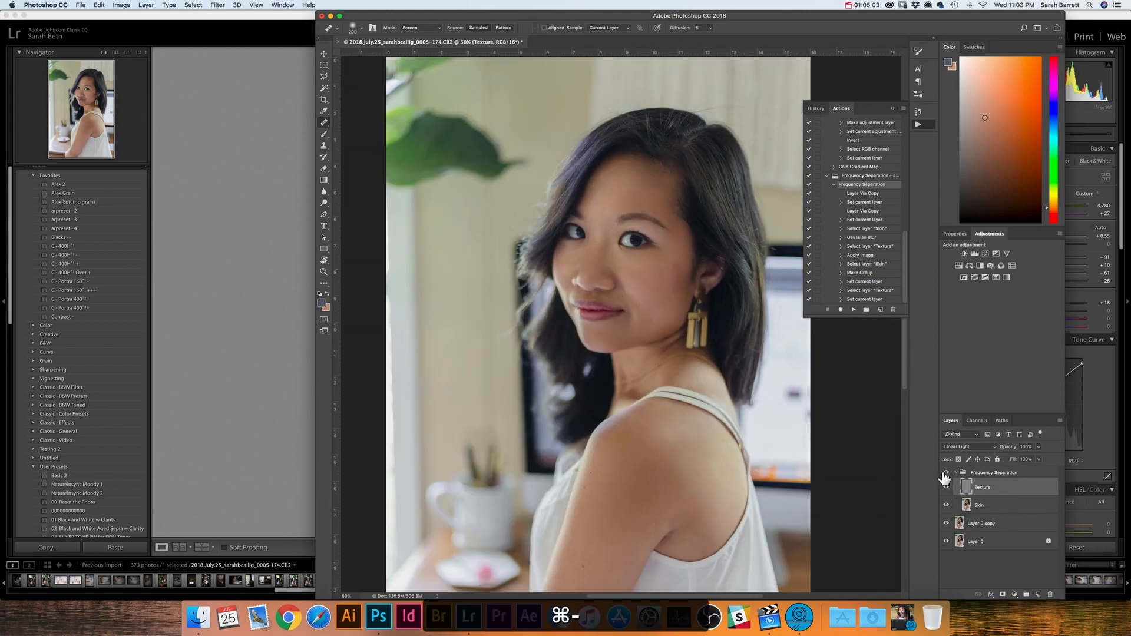
key(super+minus)
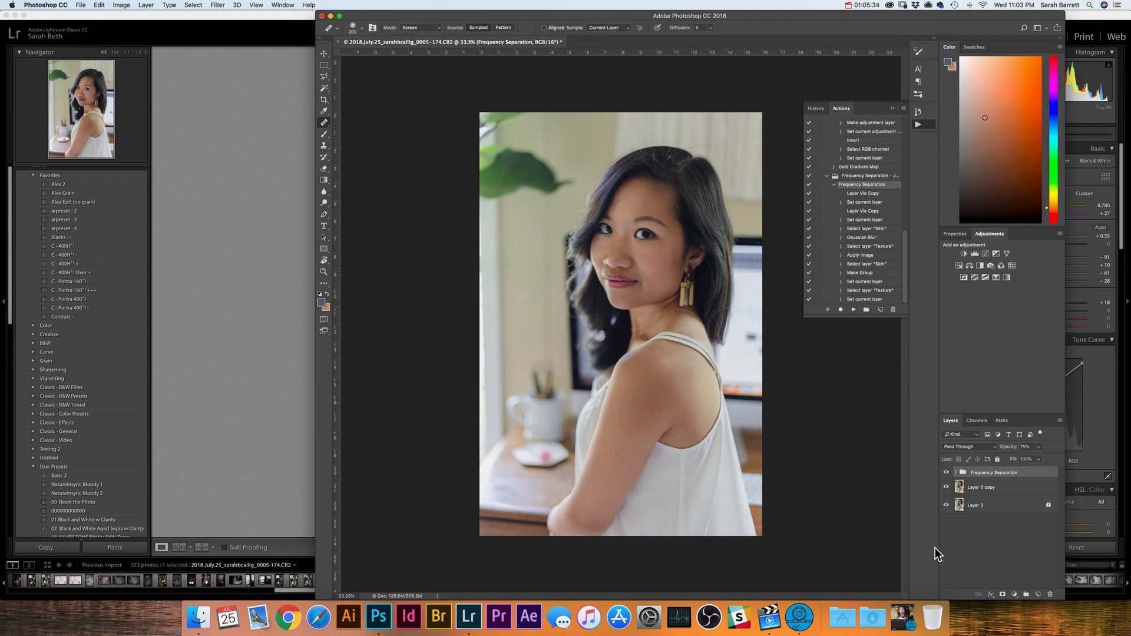
key(super+equal)
key(super+equal)
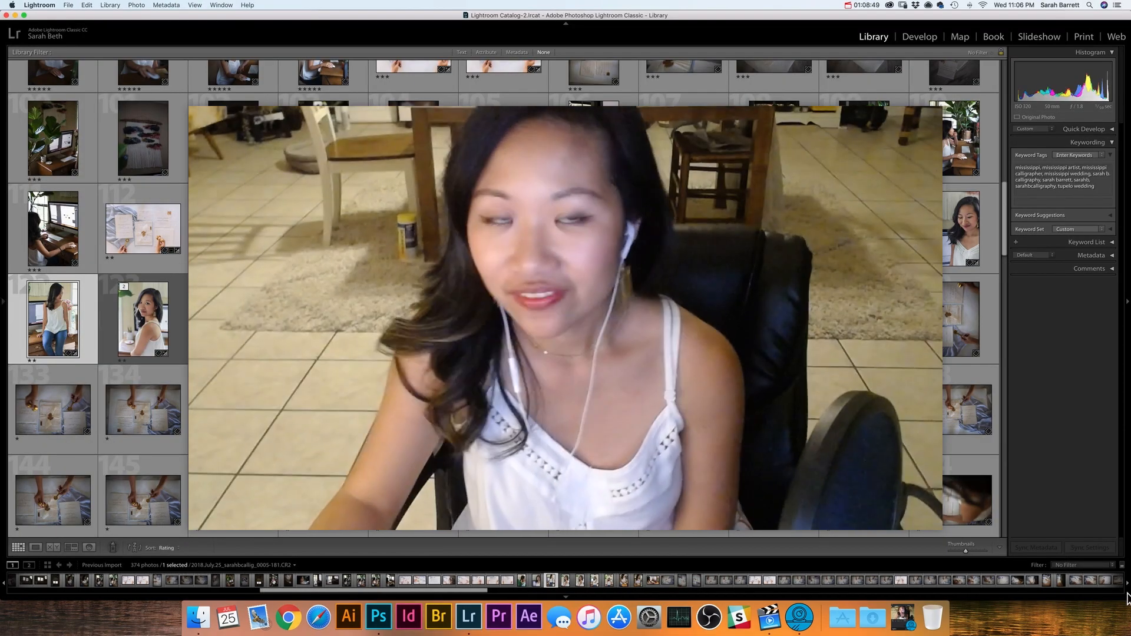